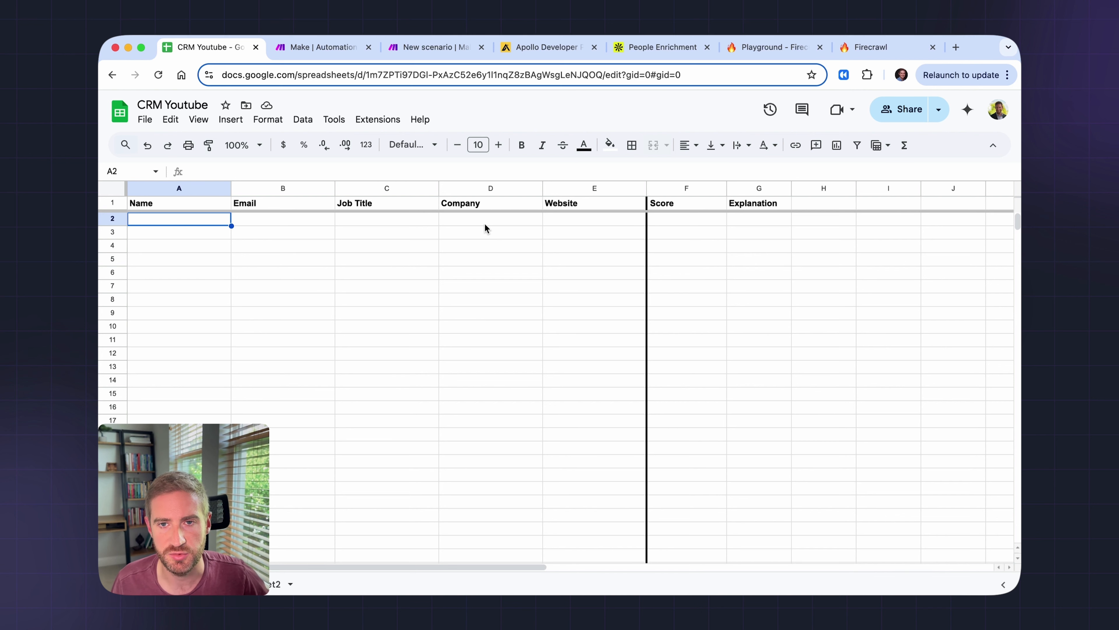
- Review the CRM Youtube input columns Name–Website and the Score and Explanation outputs, then switch to Make
left_click_drag(588, 204, 185, 219)
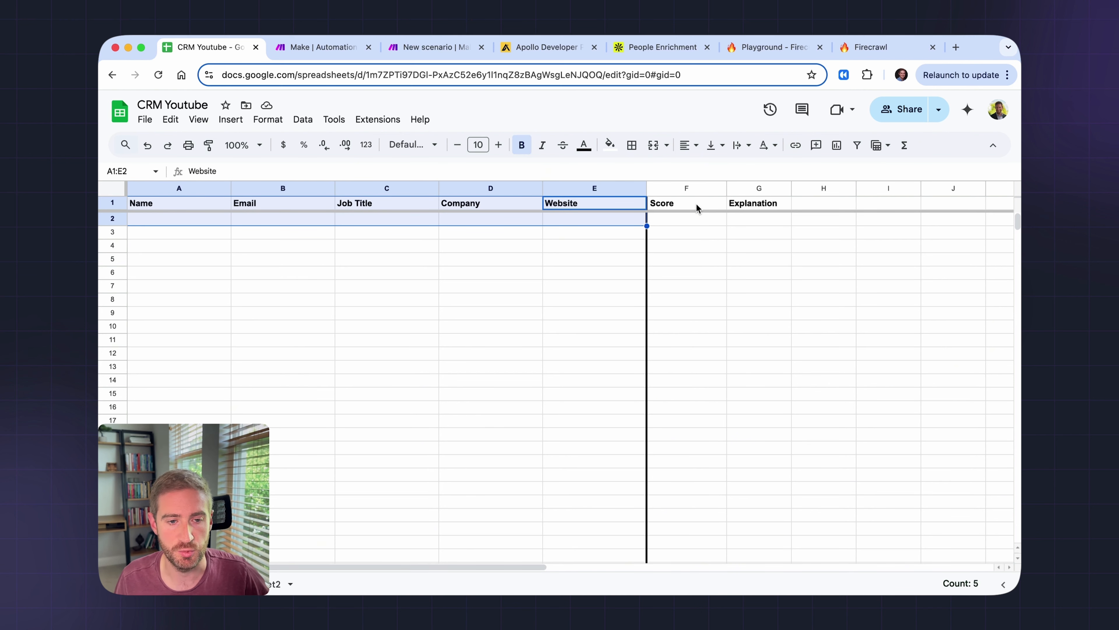
left_click_drag(692, 202, 767, 203)
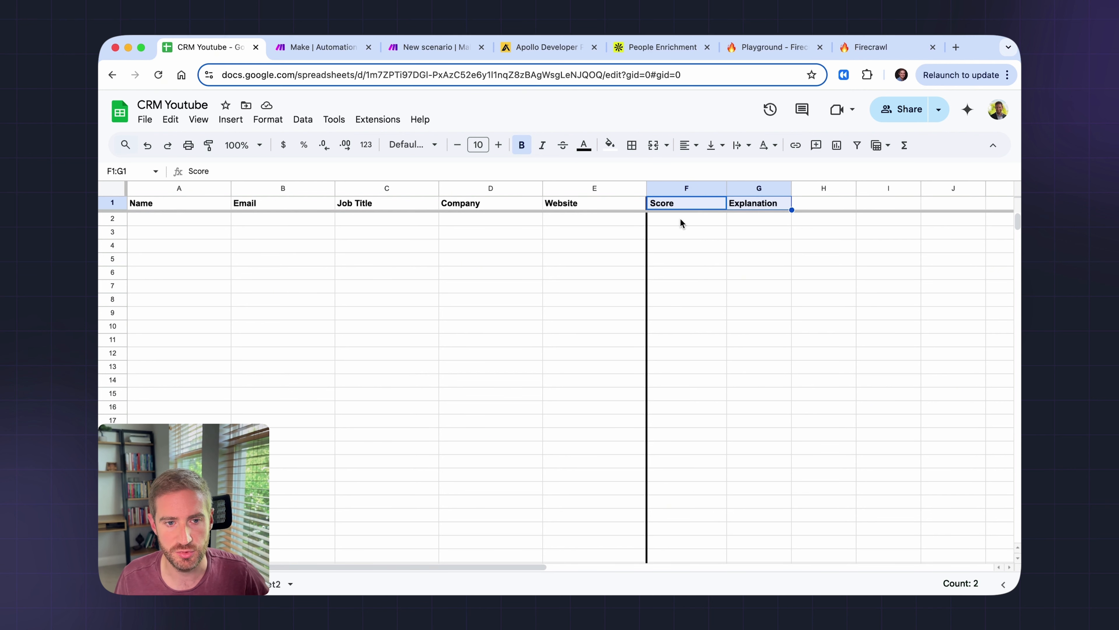
left_click(757, 204)
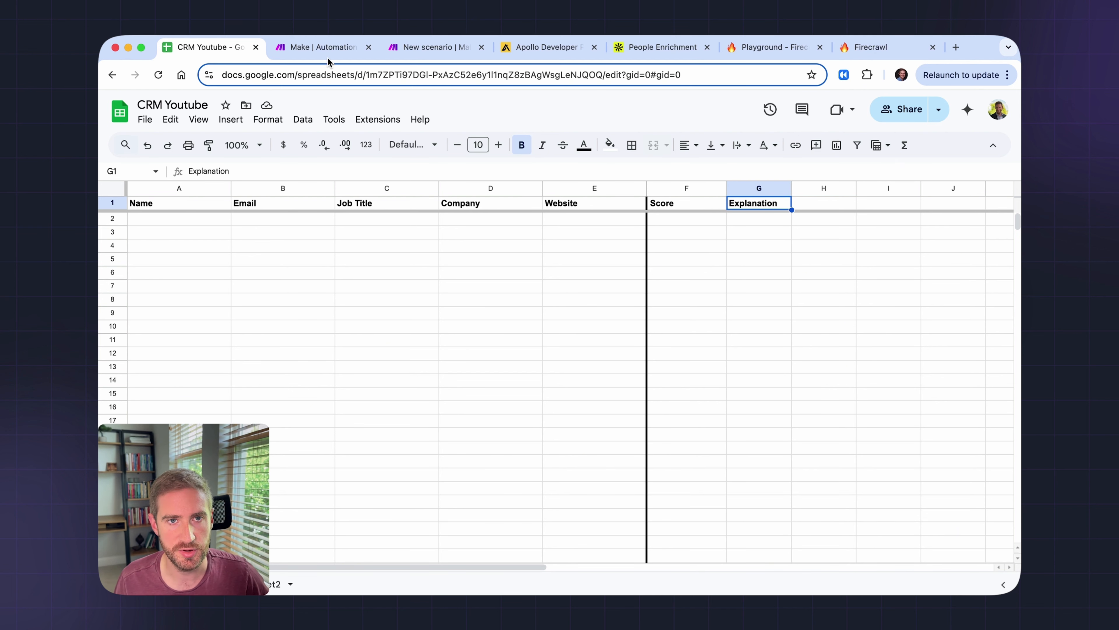
left_click(415, 48)
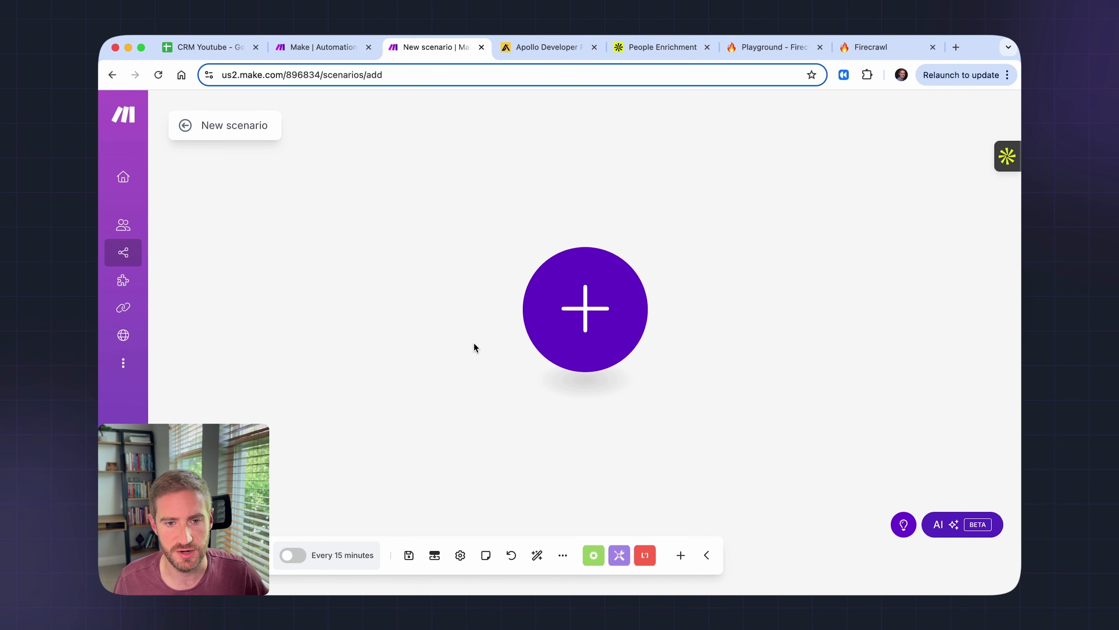
- Add a Google Sheets Watch New Rows trigger using the existing Google connection
mouse_move(167, 443)
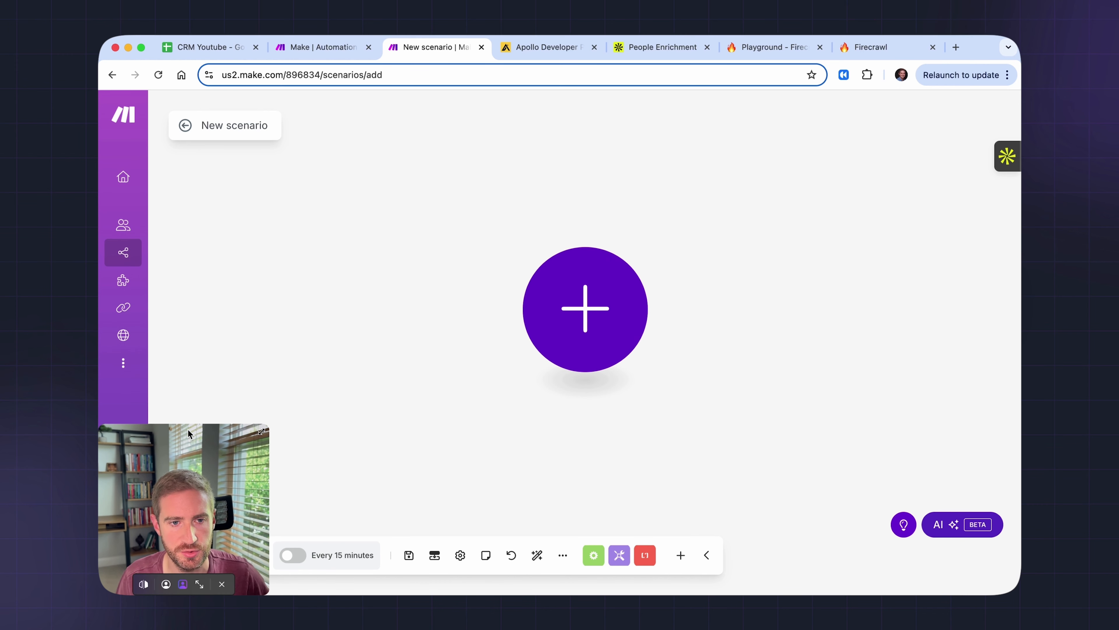
left_click(610, 305)
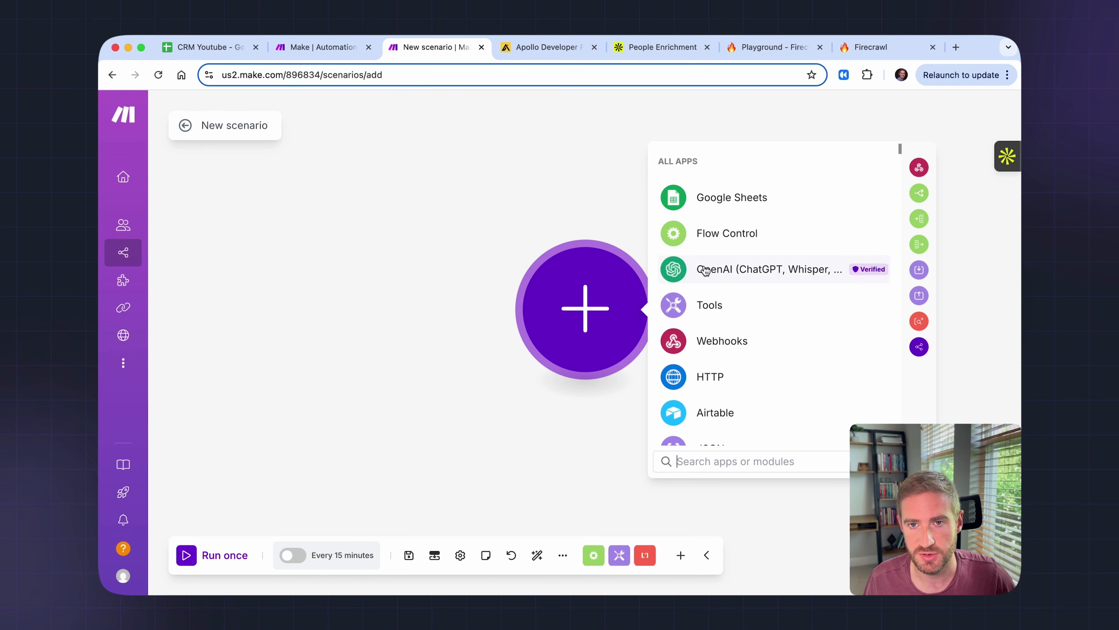
left_click(727, 207)
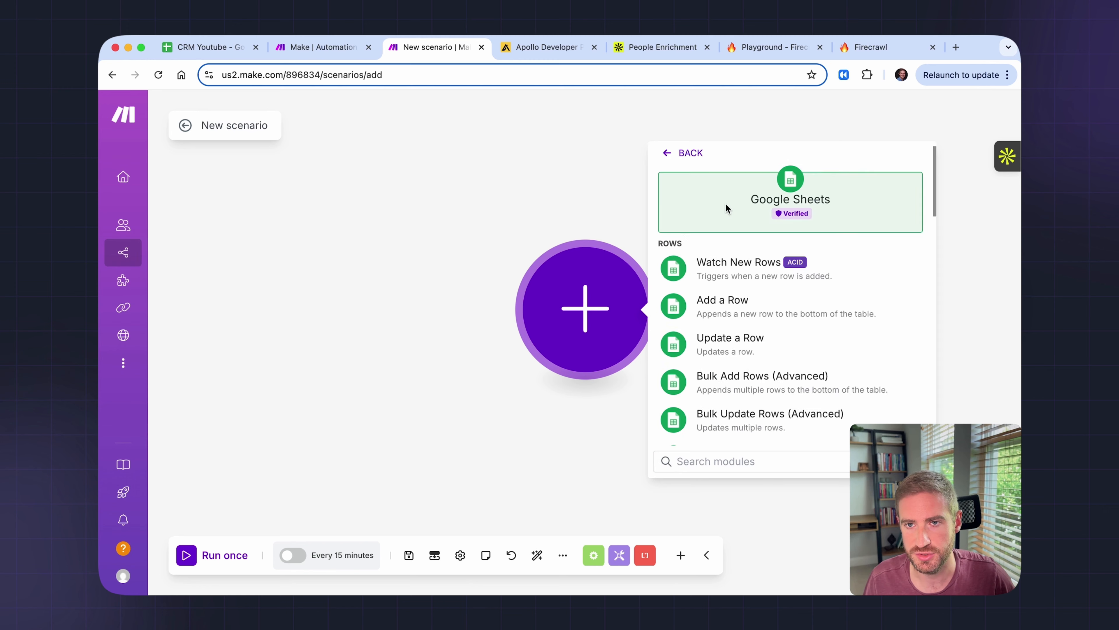
left_click(757, 265)
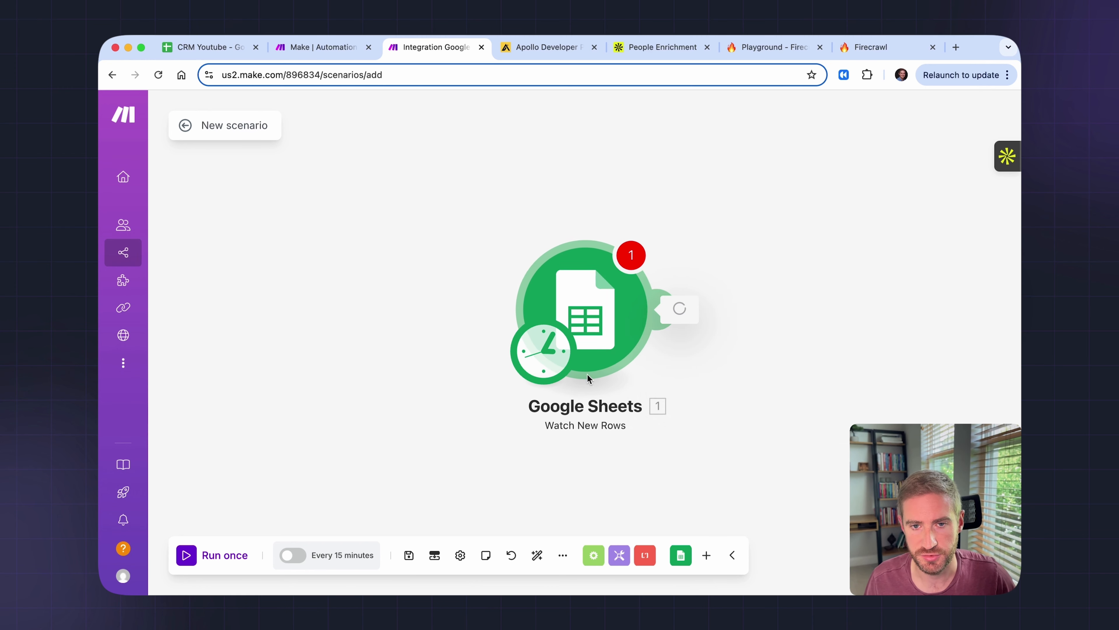
left_click(799, 177)
left_click(817, 175)
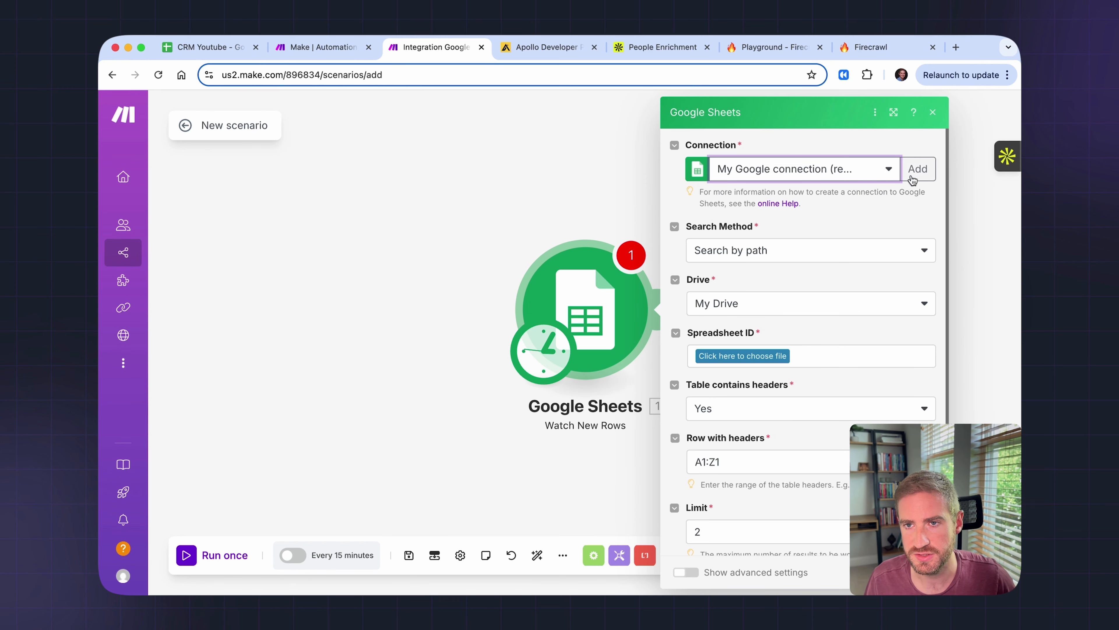
left_click(923, 171)
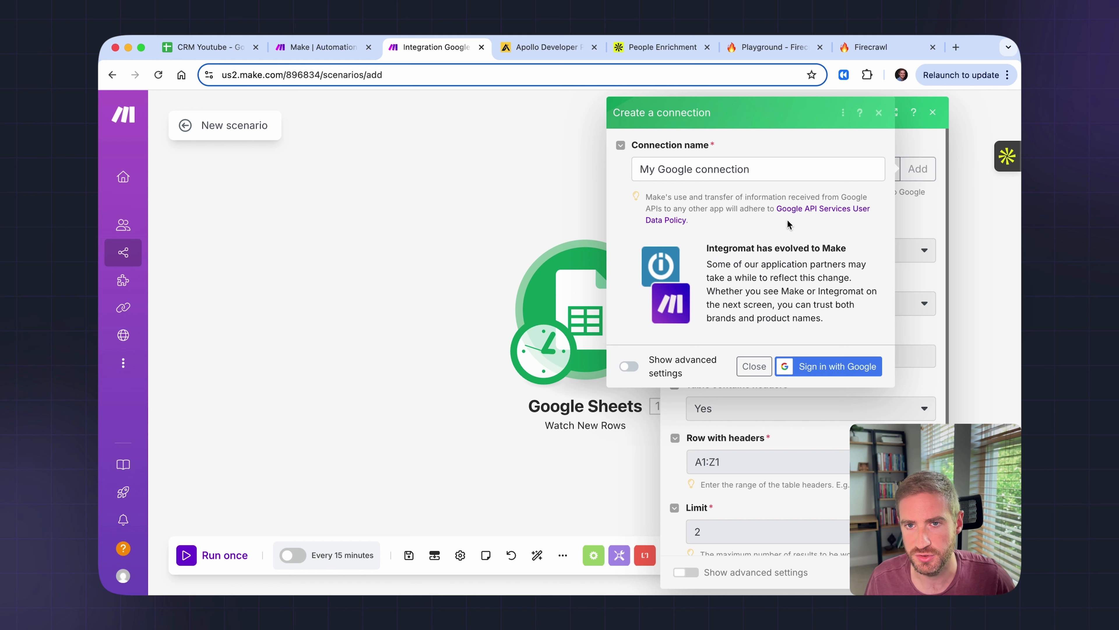
left_click(817, 367)
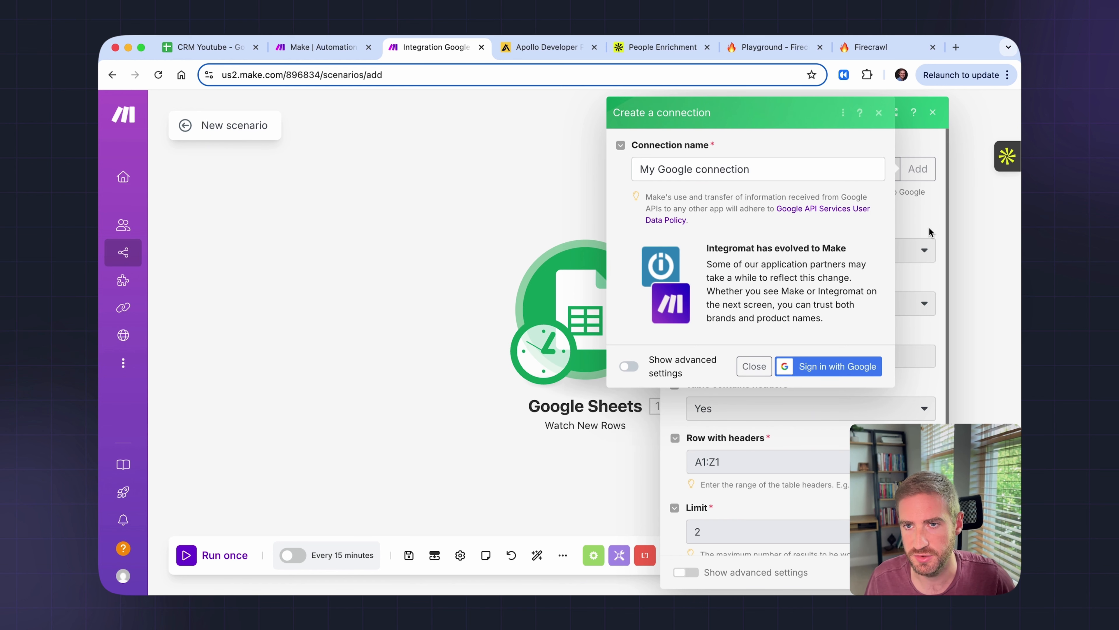
- Point the trigger at the CRM Youtube spreadsheet's Sheet1 with a limit of 1, and save
scroll(800, 227, "down", 1)
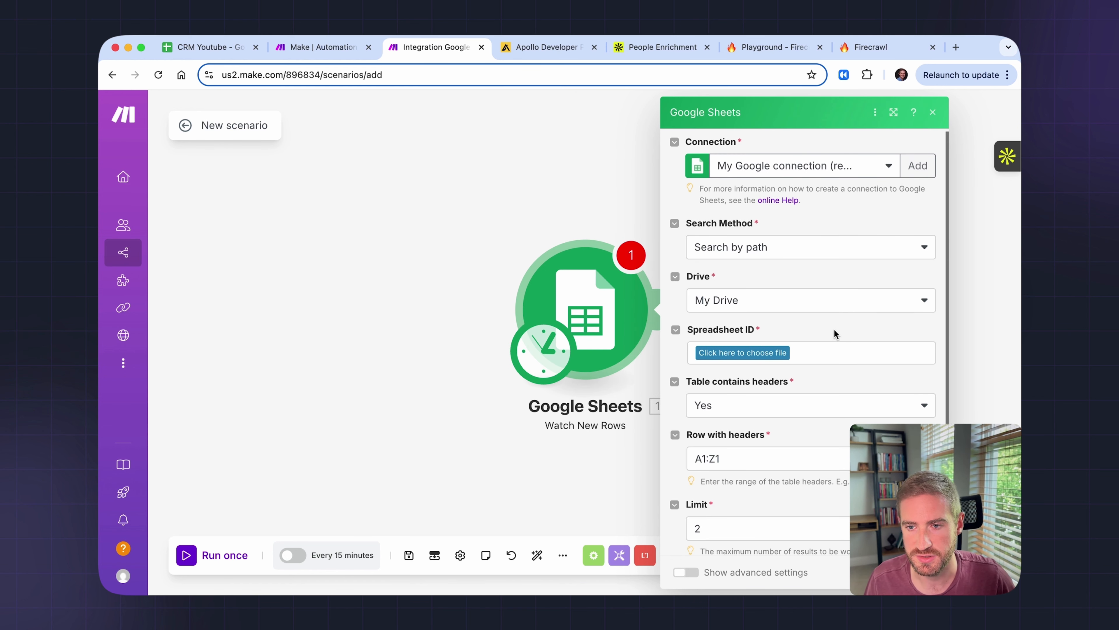
left_click(788, 354)
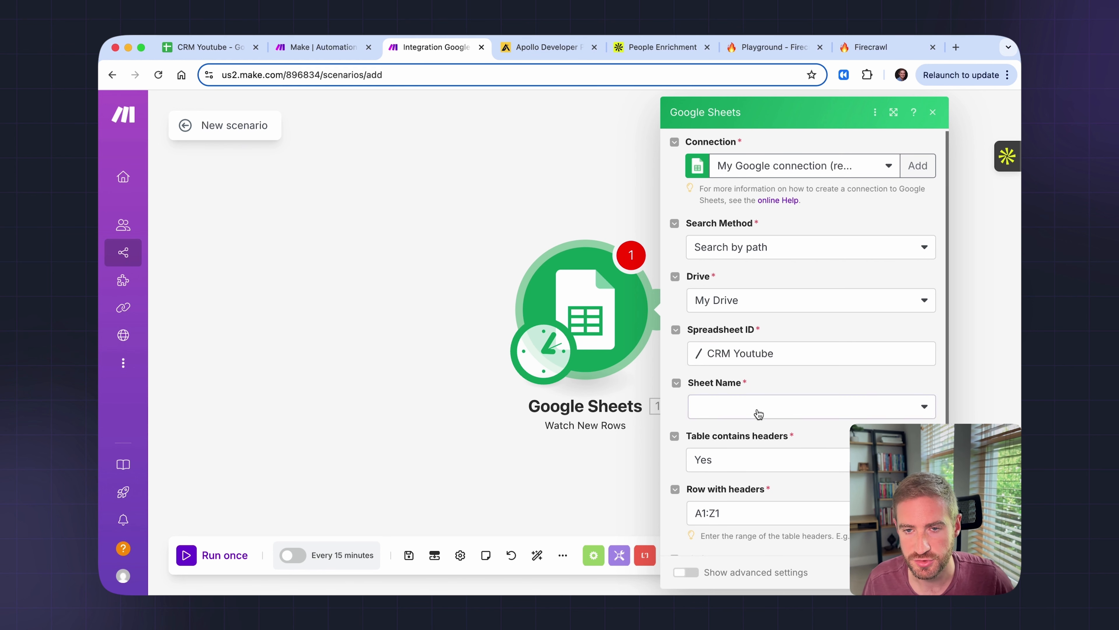
left_click(757, 412)
left_click(710, 428)
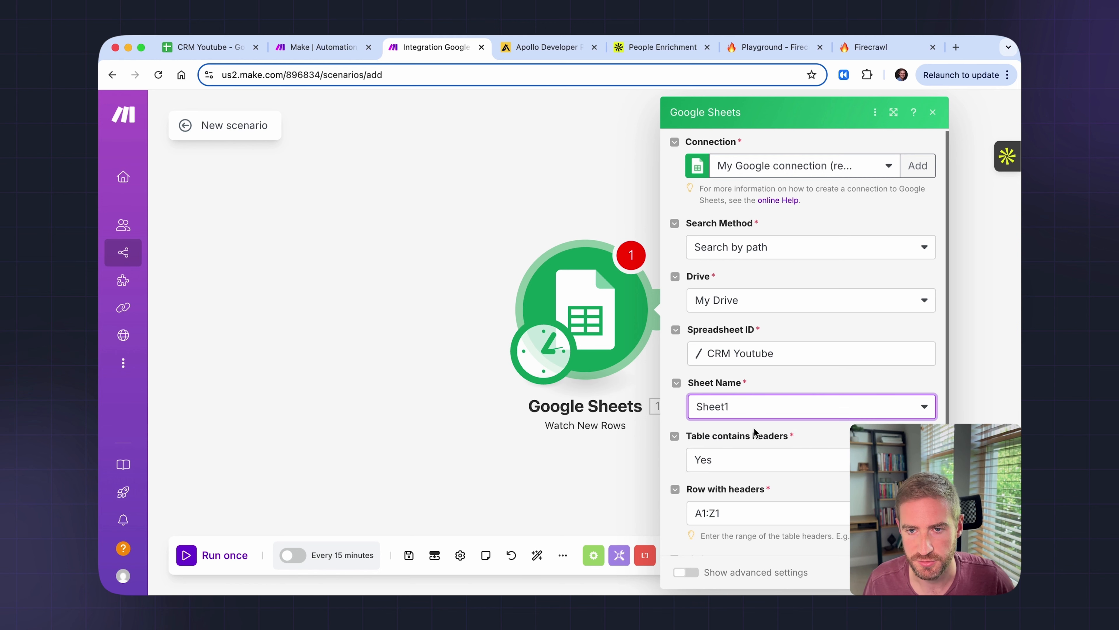
scroll(745, 388, "down", 3)
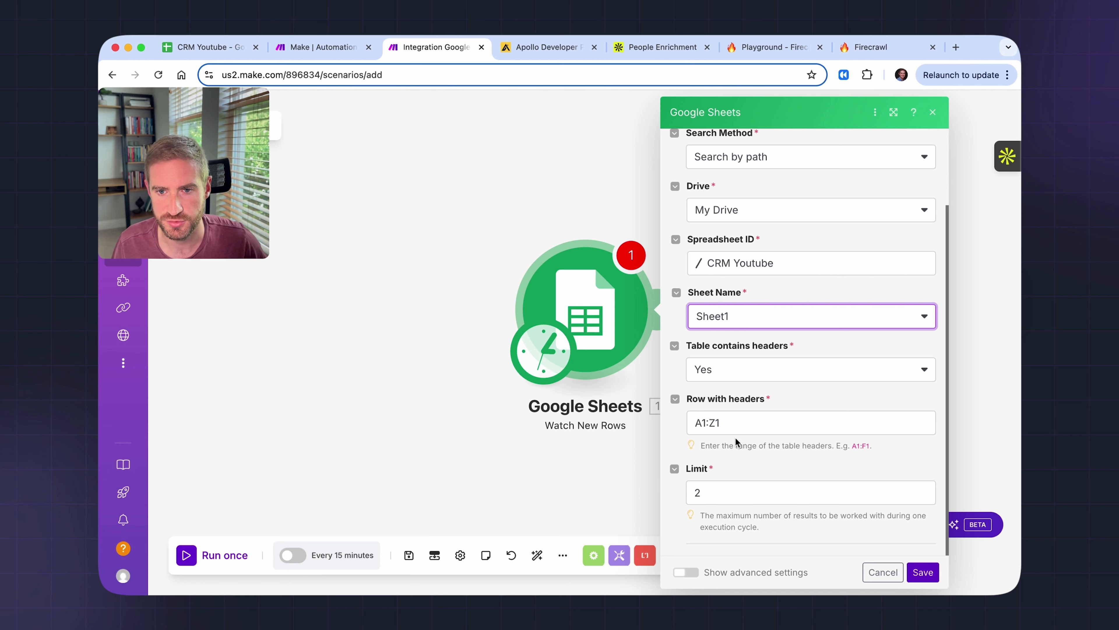
left_click(725, 492)
key("BackSpace")
type("1")
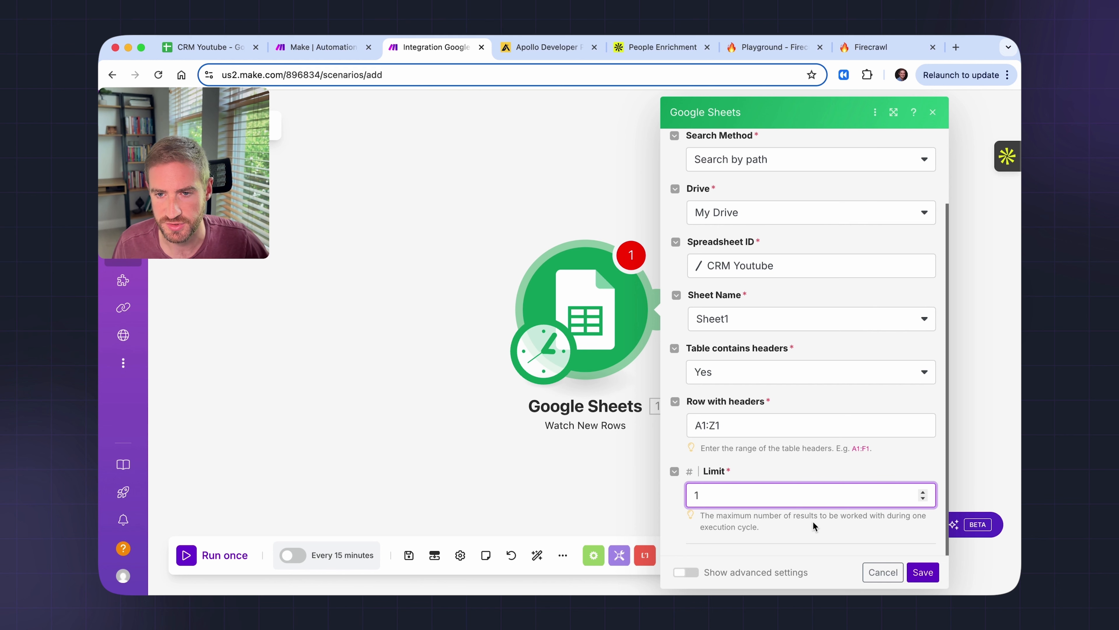
left_click(923, 572)
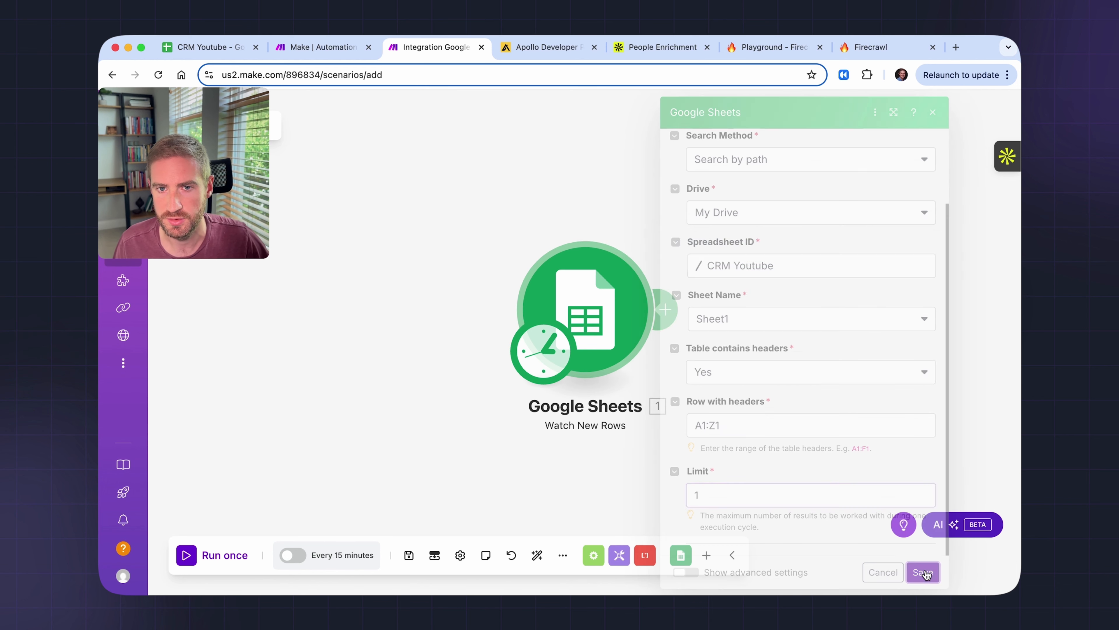
- Start the trigger from row ID 1 and run the scenario once to fetch the first lead bundle
left_click(744, 318)
type("2")
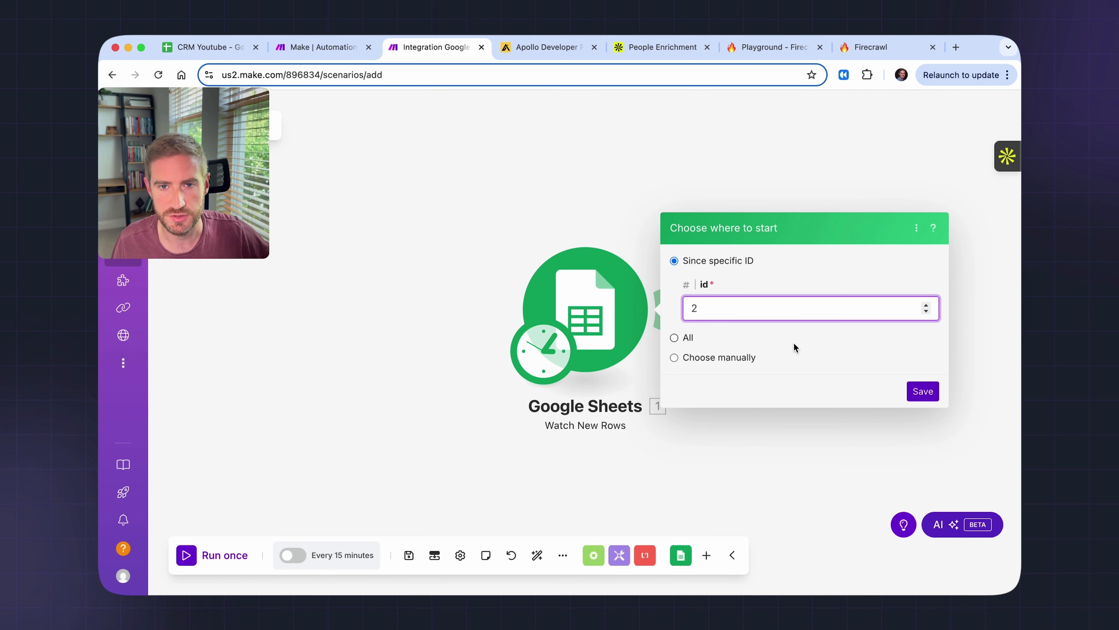
left_click(924, 391)
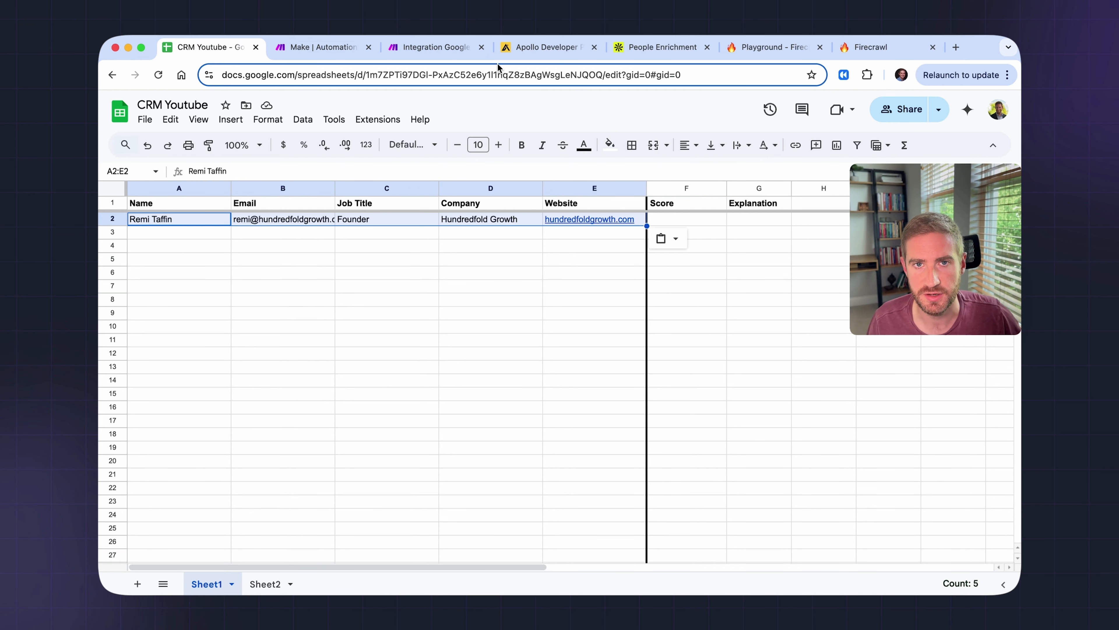
left_click(442, 47)
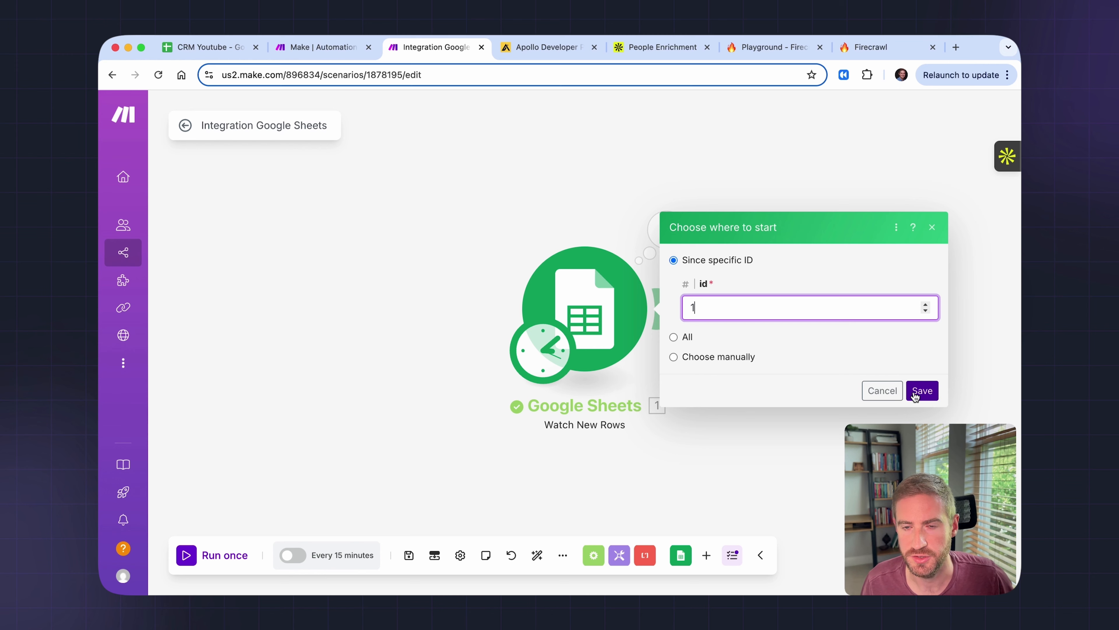
left_click(922, 391)
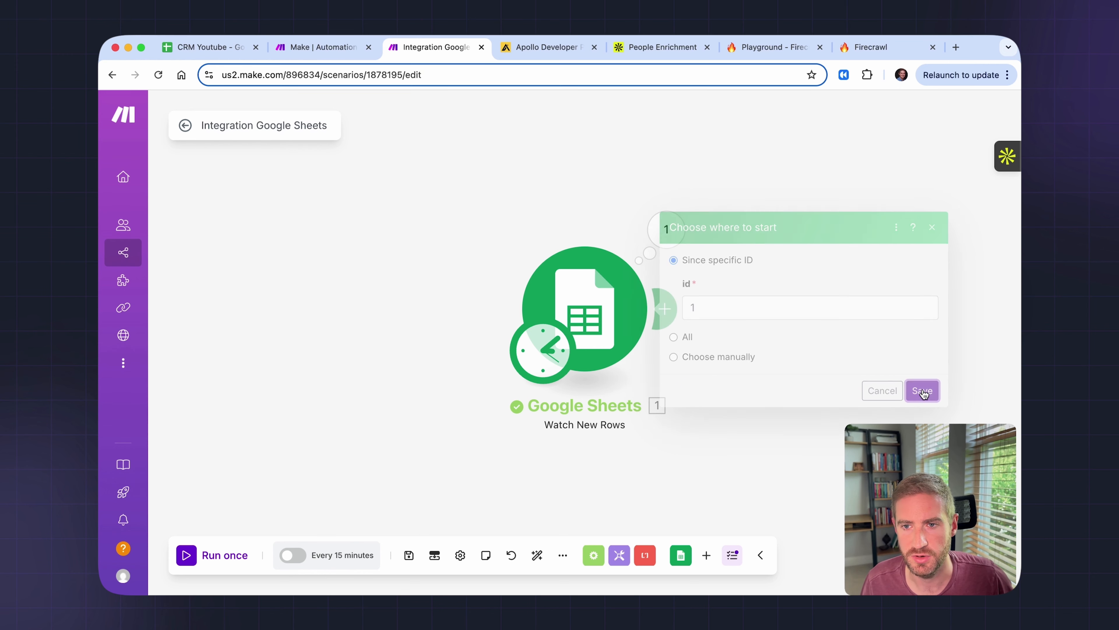
left_click(186, 555)
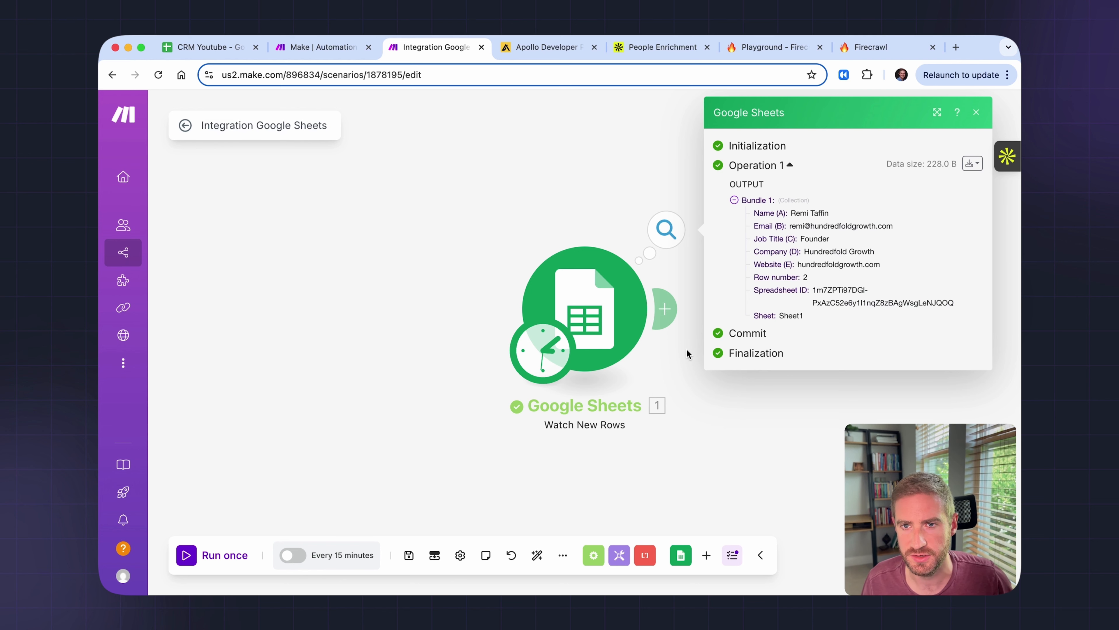
left_click(977, 114)
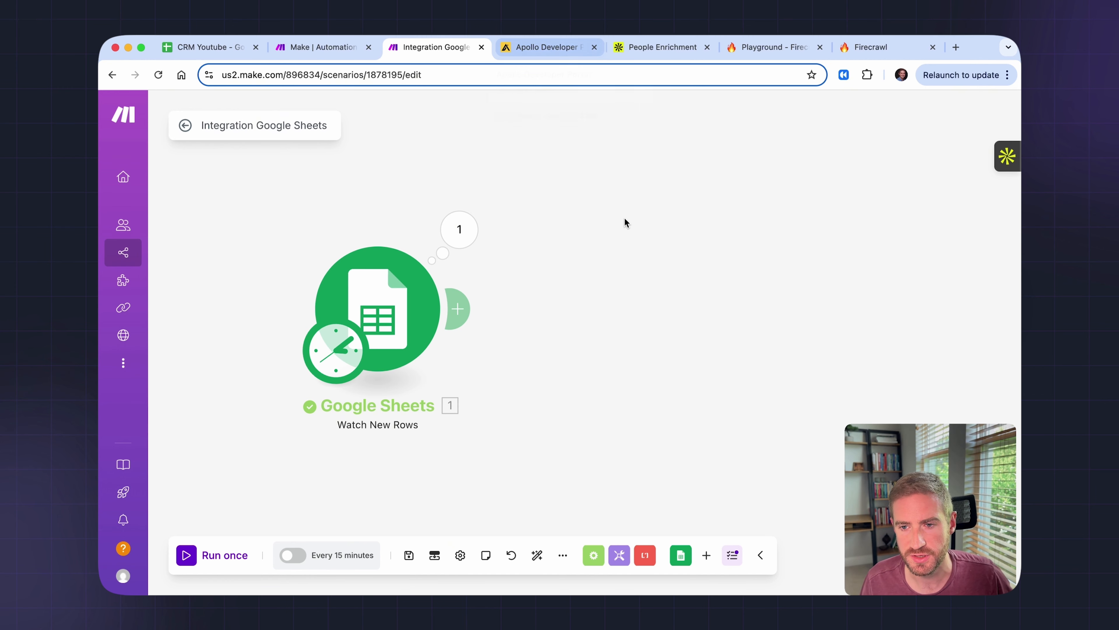
- Check the Make.com - Lead Scoring API key in Apollo's developer portal, then return to Make
left_click(551, 48)
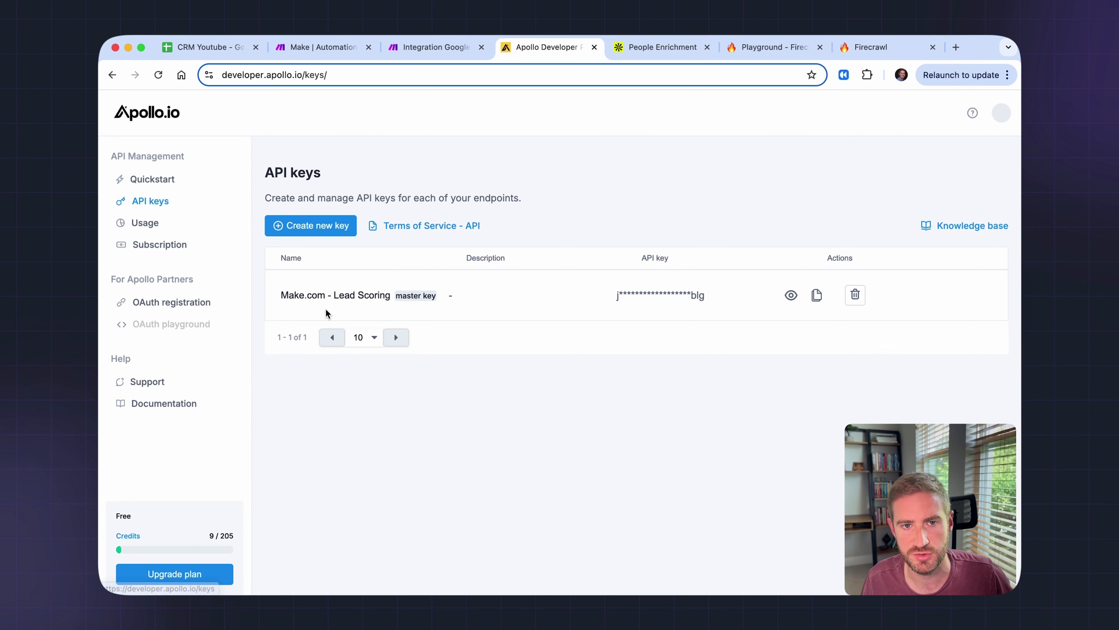
left_click(439, 49)
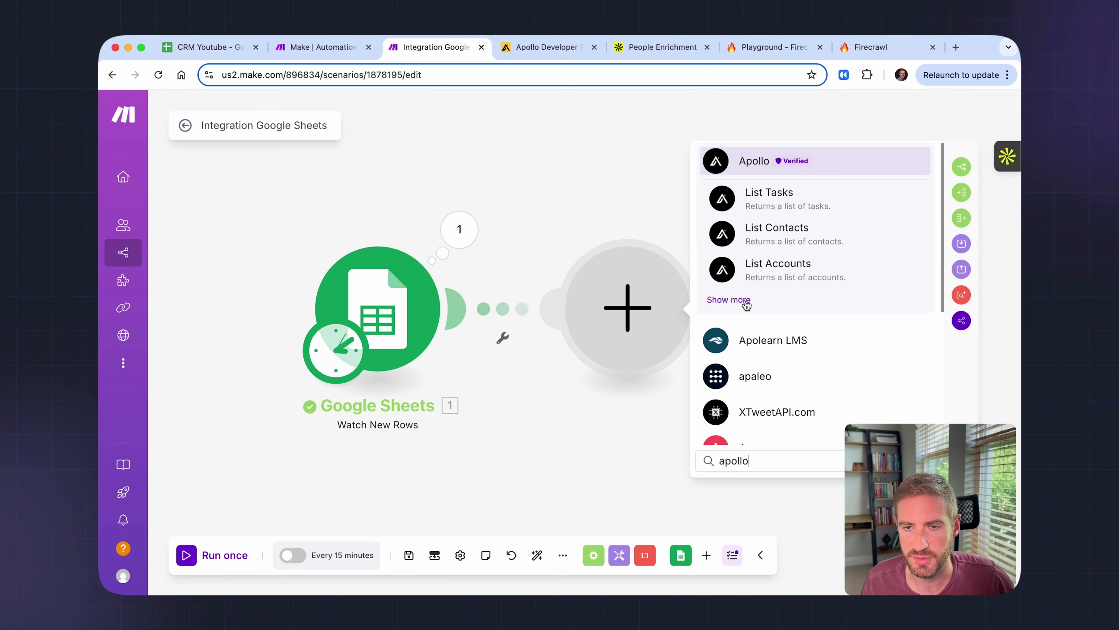
- Add an Apollo Make an API Call module after the trigger and view the People Enrichment API docs
left_click(746, 302)
scroll(800, 311, "down", 10)
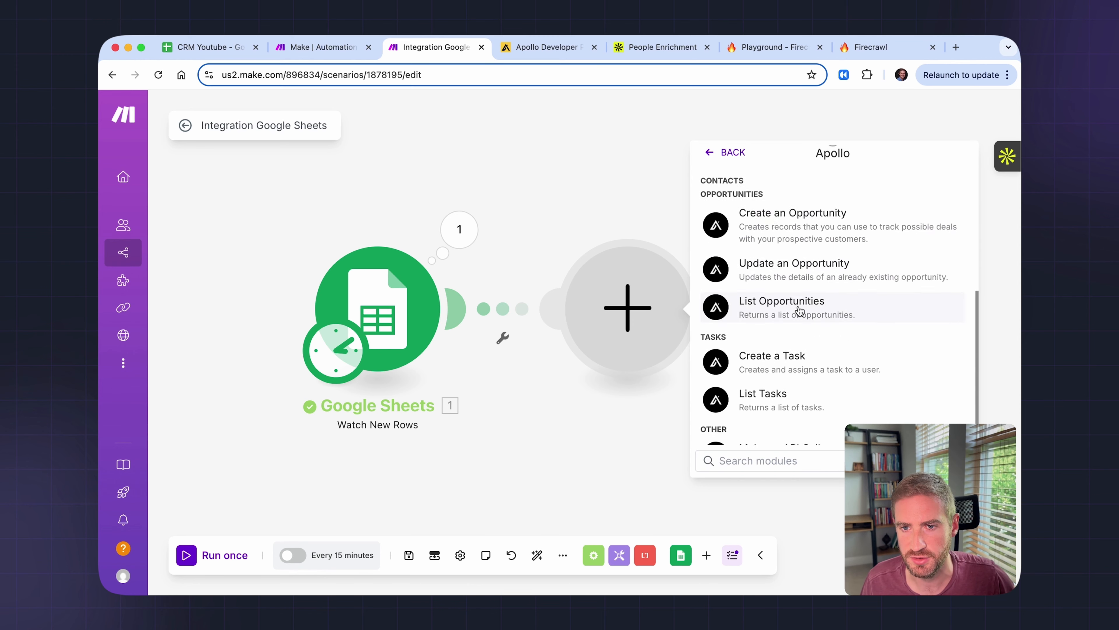
left_click(773, 431)
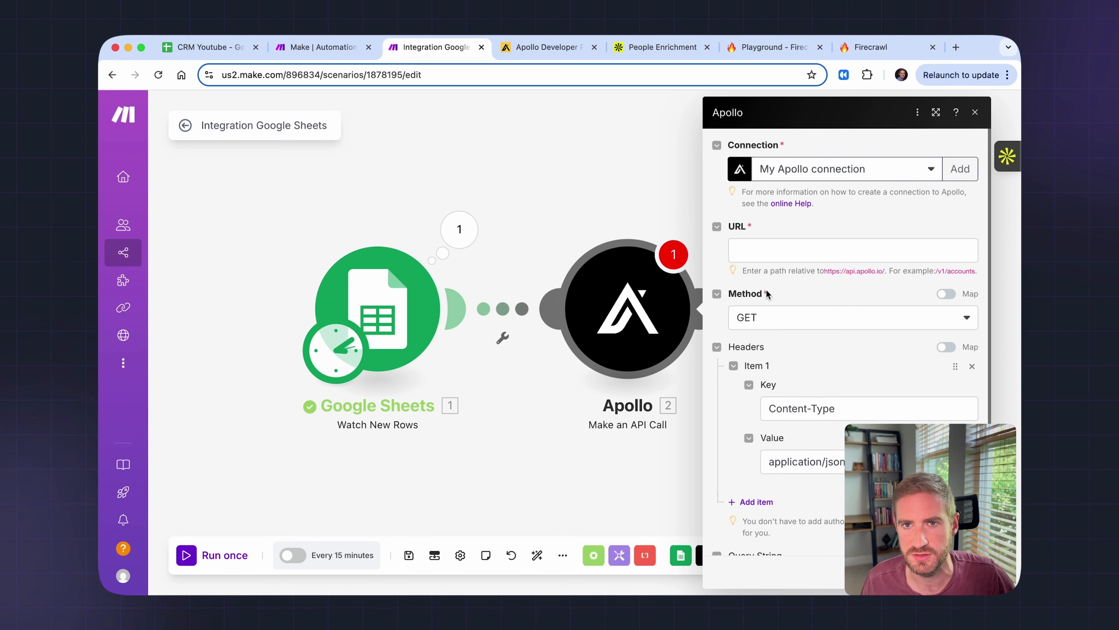
left_click(634, 49)
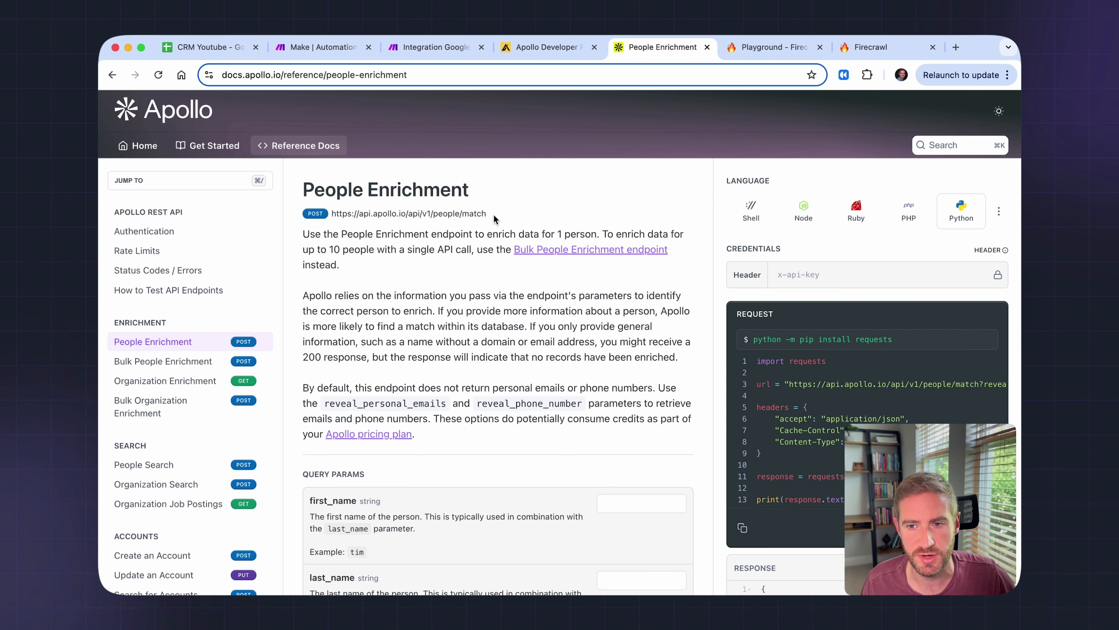
- Copy the People Enrichment endpoint URL from Apollo's API docs
left_click_drag(493, 214, 334, 217)
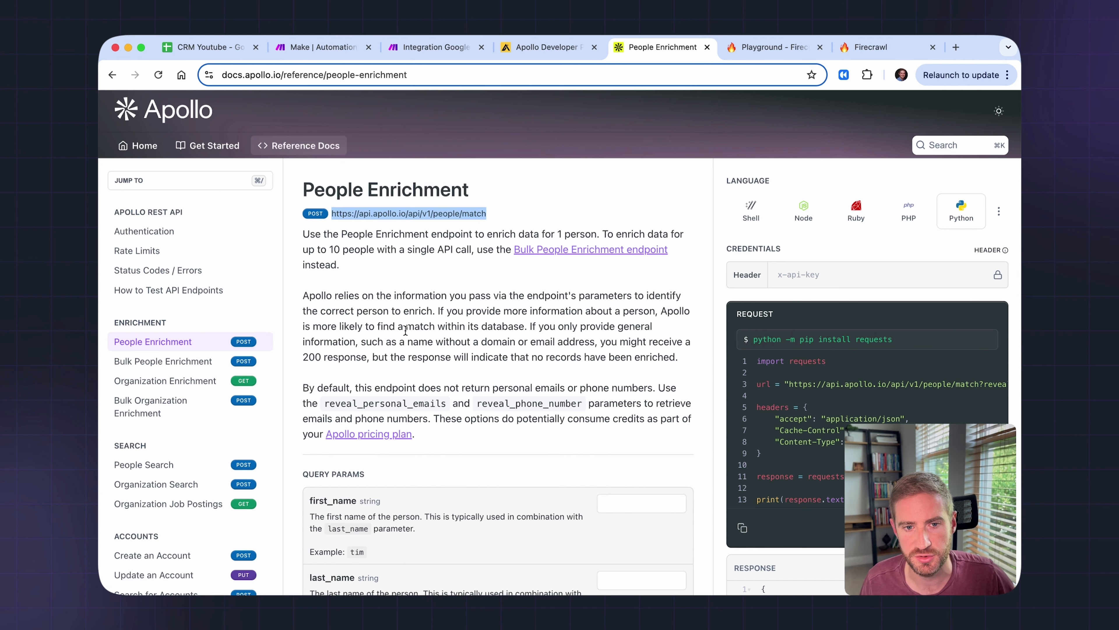
scroll(404, 329, "down", 1)
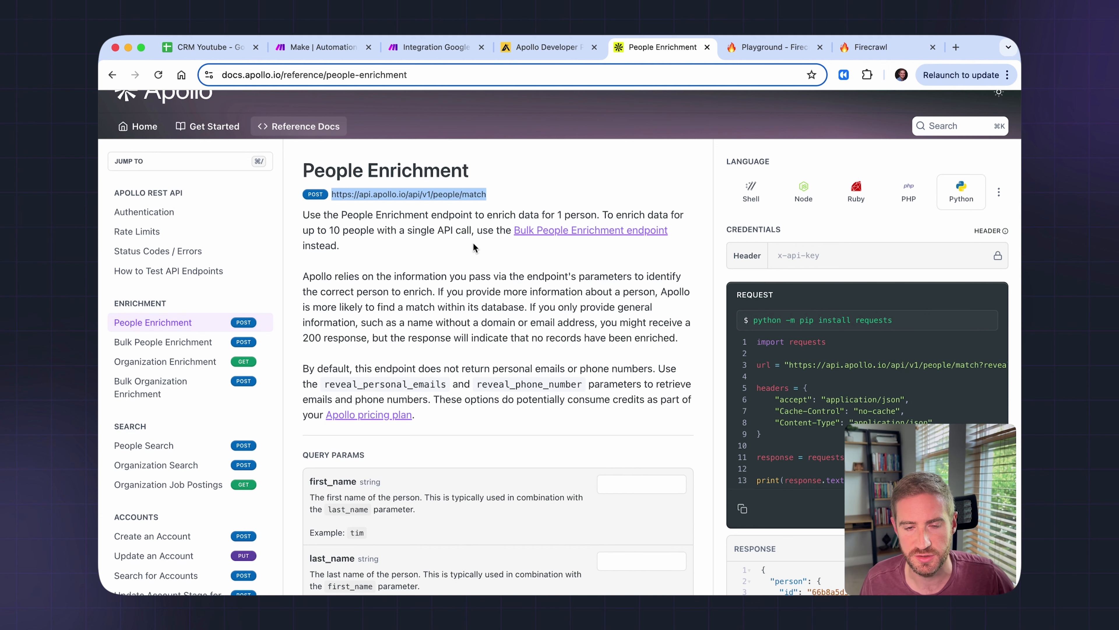
scroll(468, 273, "down", 5)
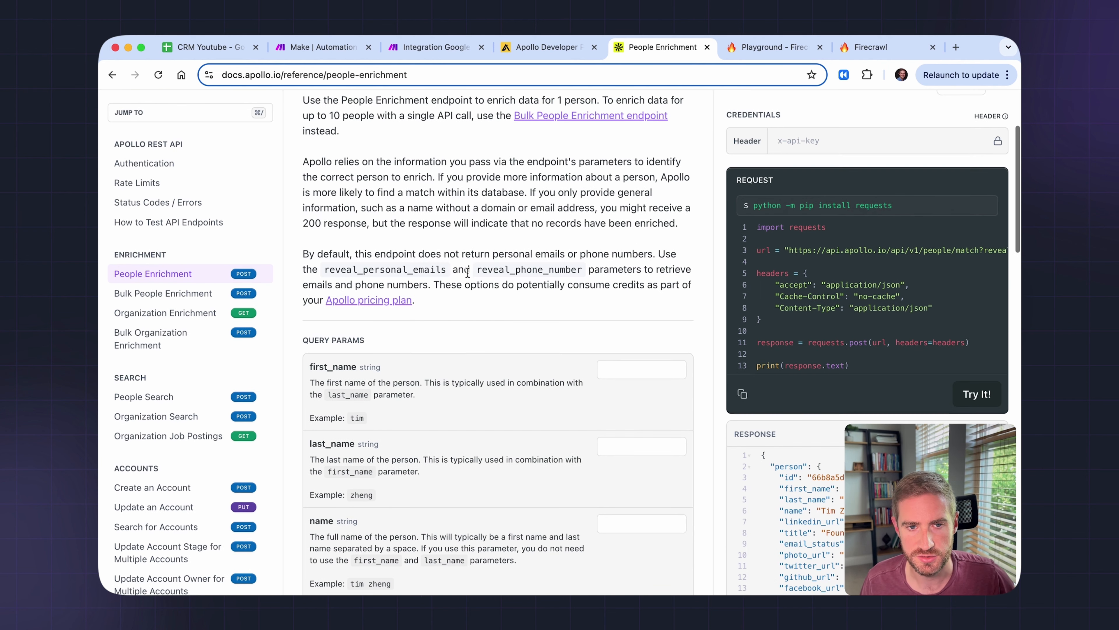
scroll(340, 384, "down", 4)
scroll(340, 384, "down", 6)
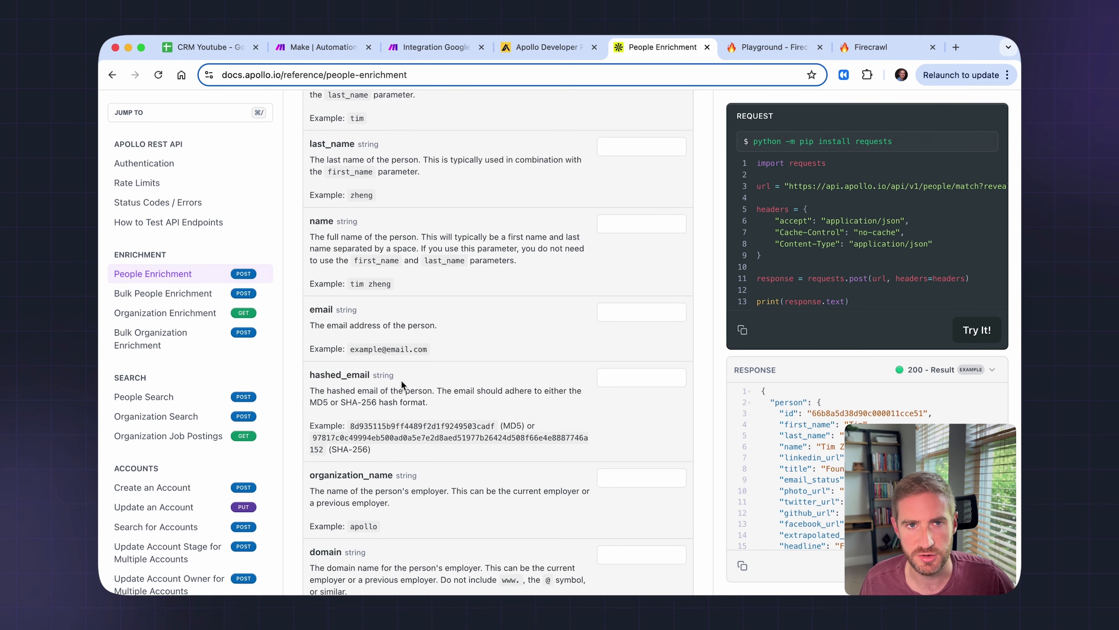
scroll(401, 380, "up", 13)
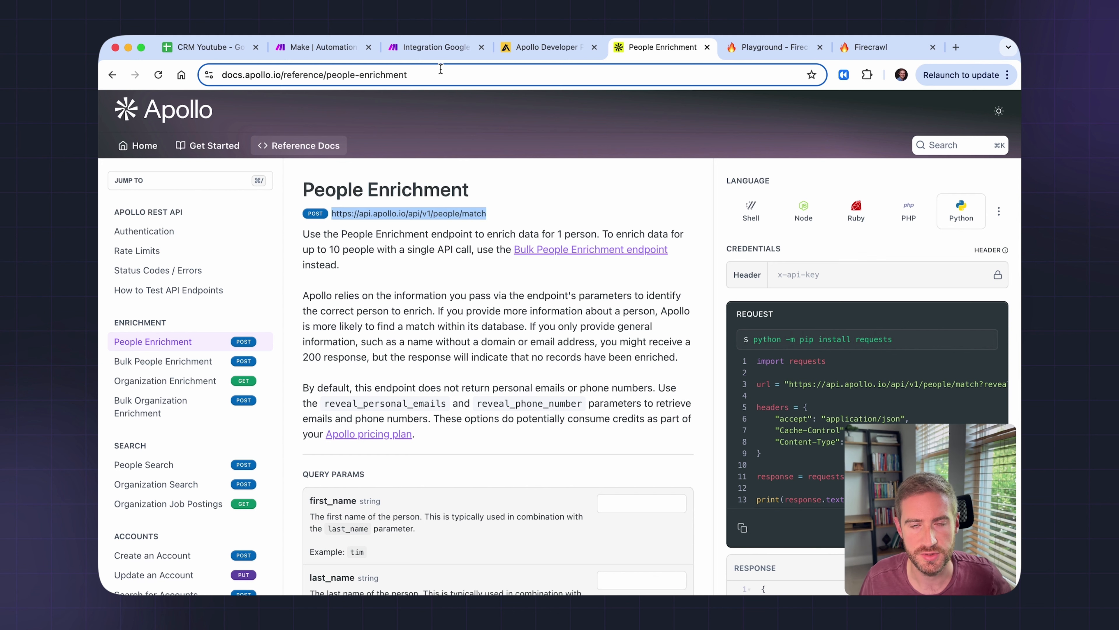
left_click_drag(494, 220, 331, 215)
scroll(392, 391, "down", 1)
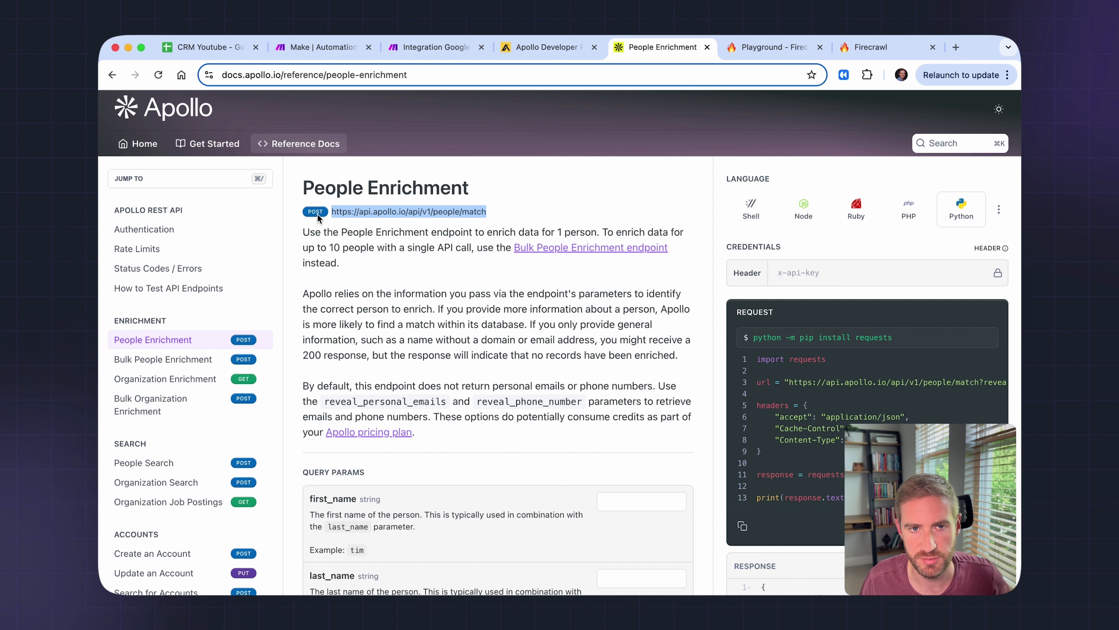
left_click(308, 214)
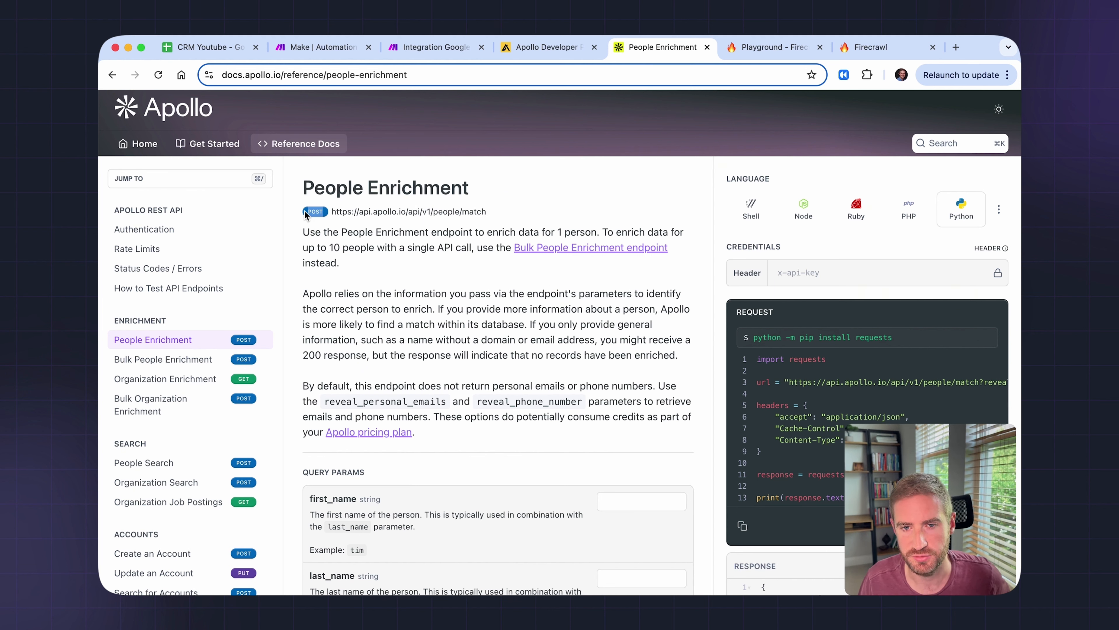
left_click_drag(501, 216, 330, 212)
key("cmd+c")
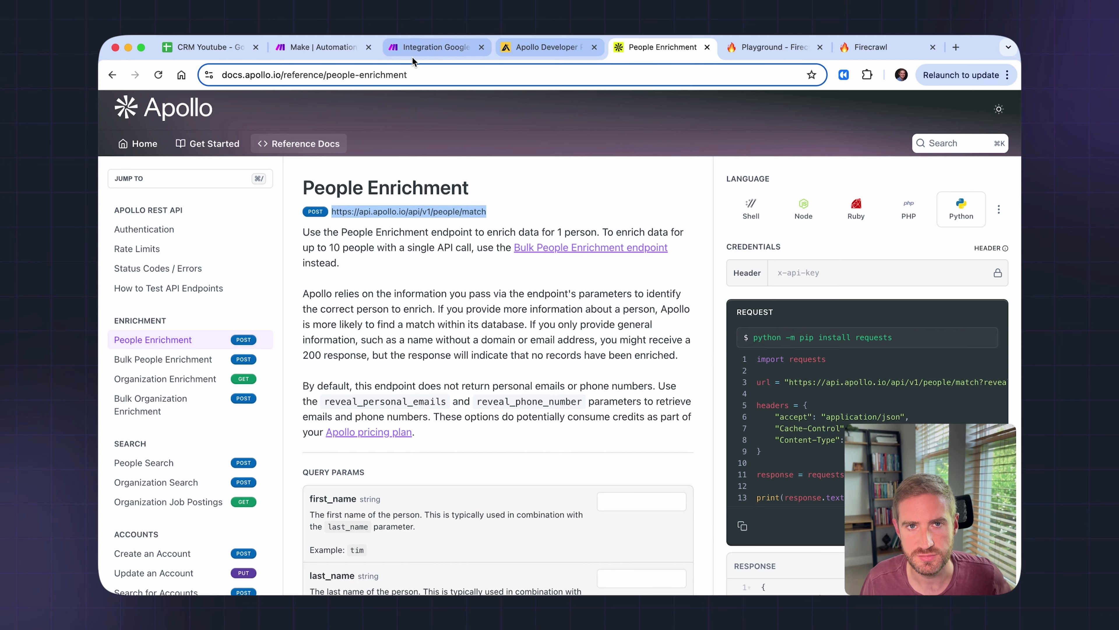
- Keep the existing My Apollo connection on Make's API Call module, cancelling a new connection
left_click(429, 47)
left_click(929, 168)
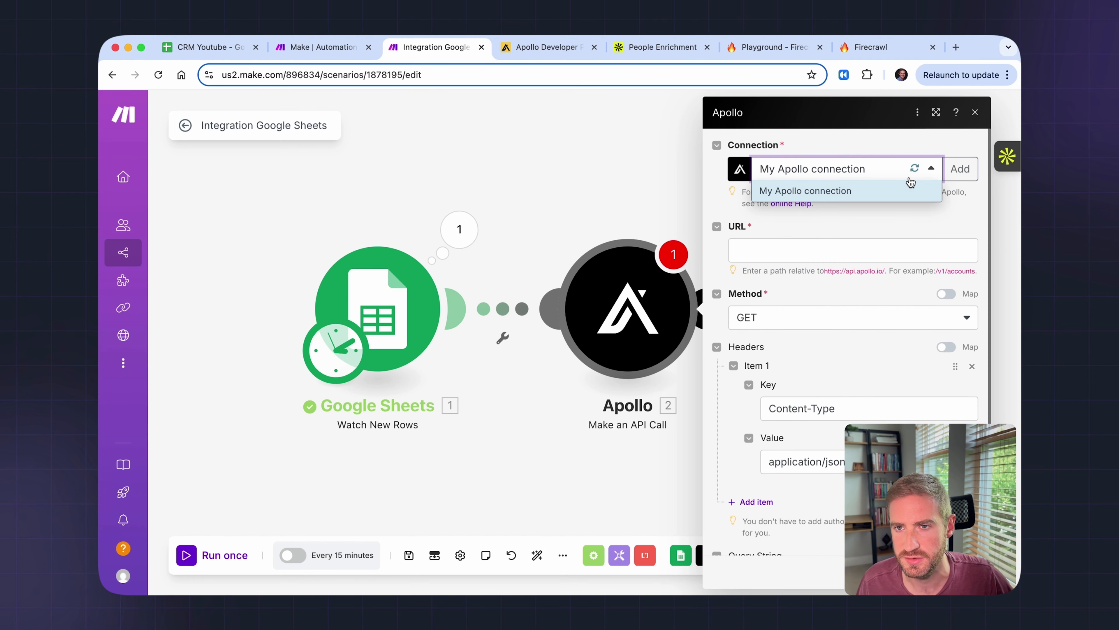
left_click(959, 175)
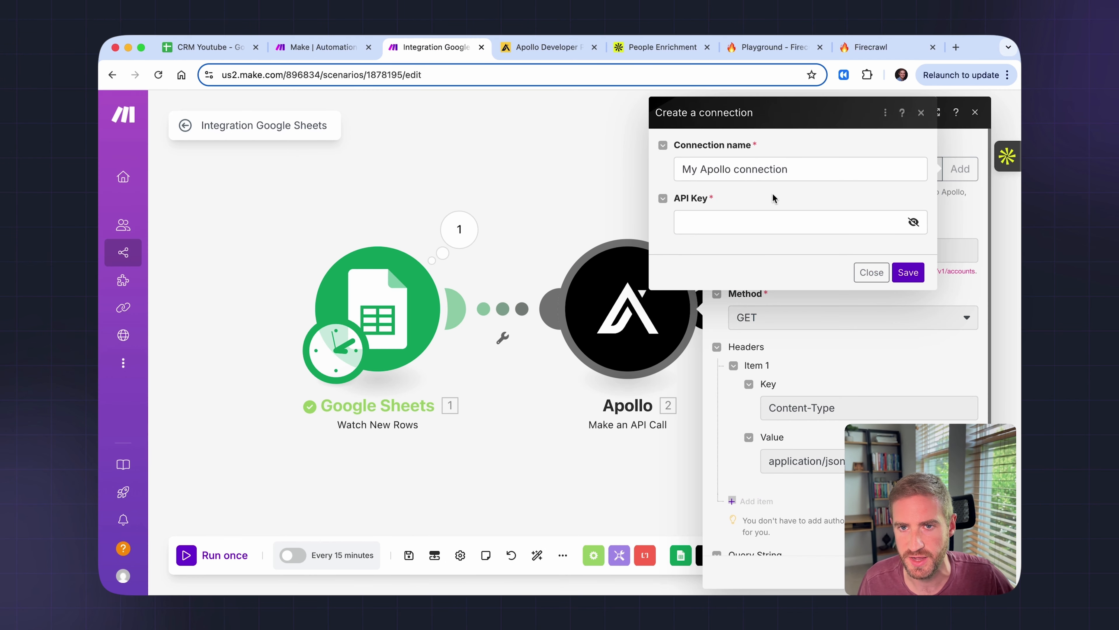
left_click(873, 272)
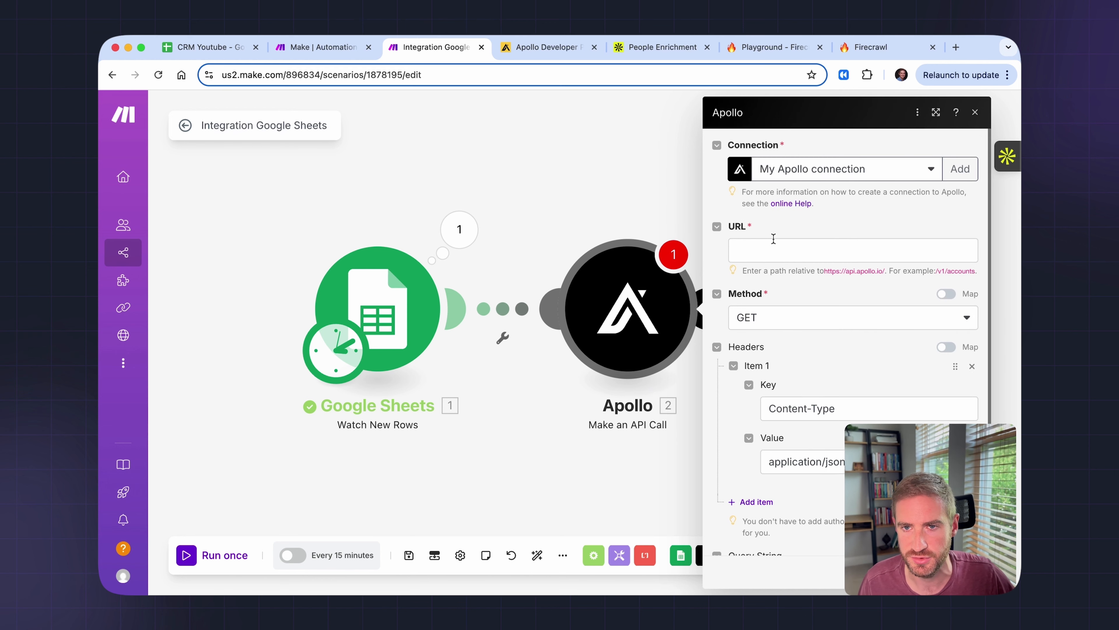
- Set the Apollo call's URL to /api/v1/people/match by pasting and trimming the endpoint
scroll(775, 238, "down", 1)
left_click_drag(890, 250, 761, 254)
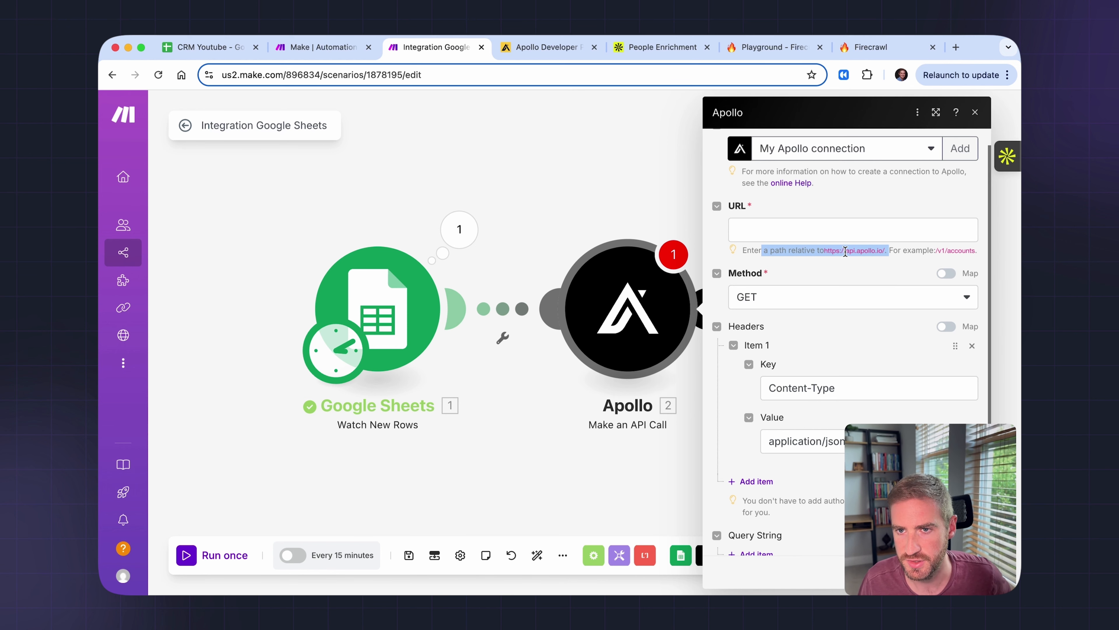
left_click(843, 233)
key("cmd+v")
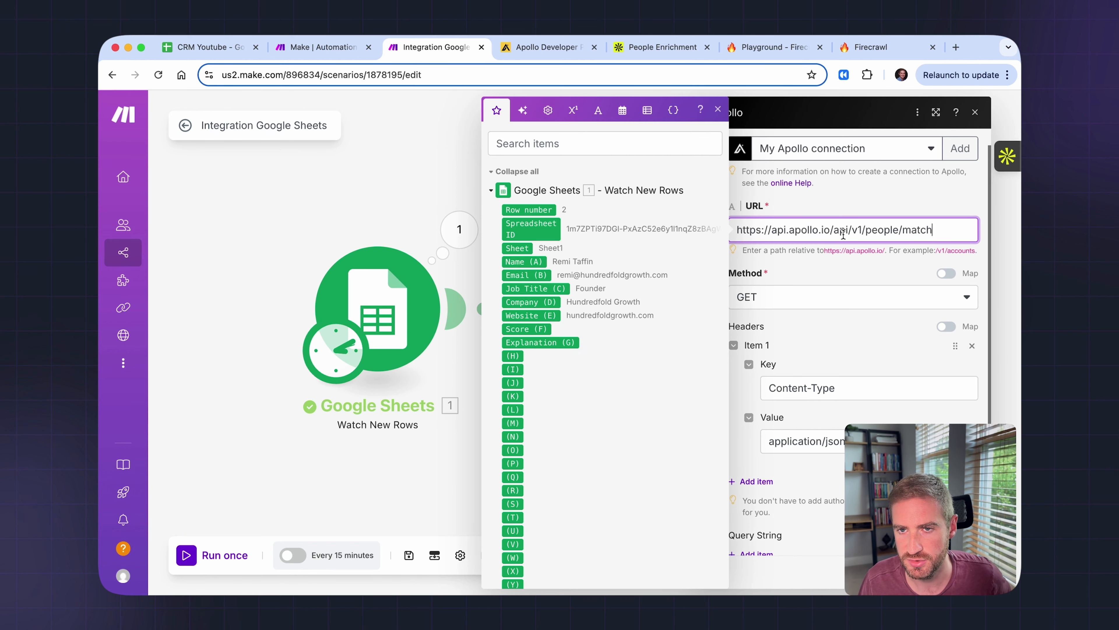
key("cmd+BackSpace")
left_click(801, 267)
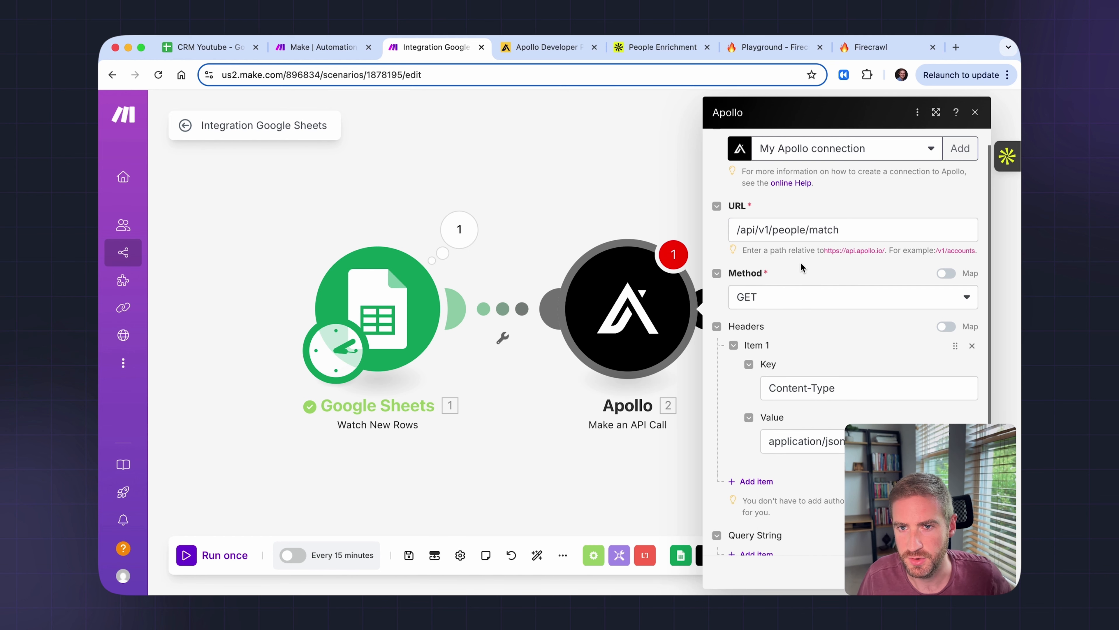
scroll(824, 300, "down", 2)
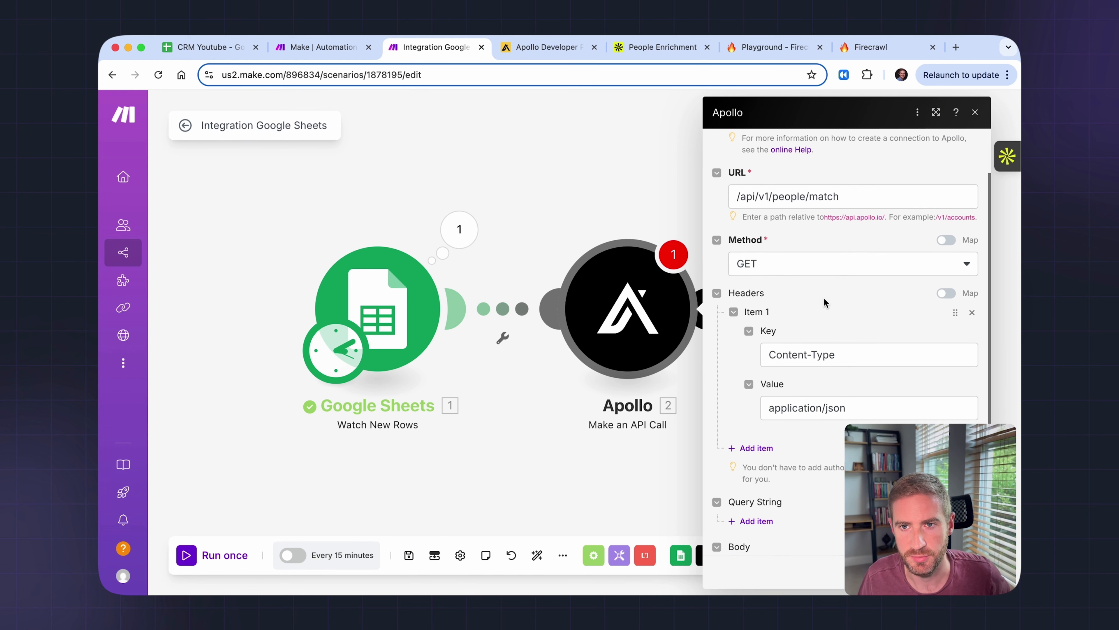
scroll(771, 403, "down", 2)
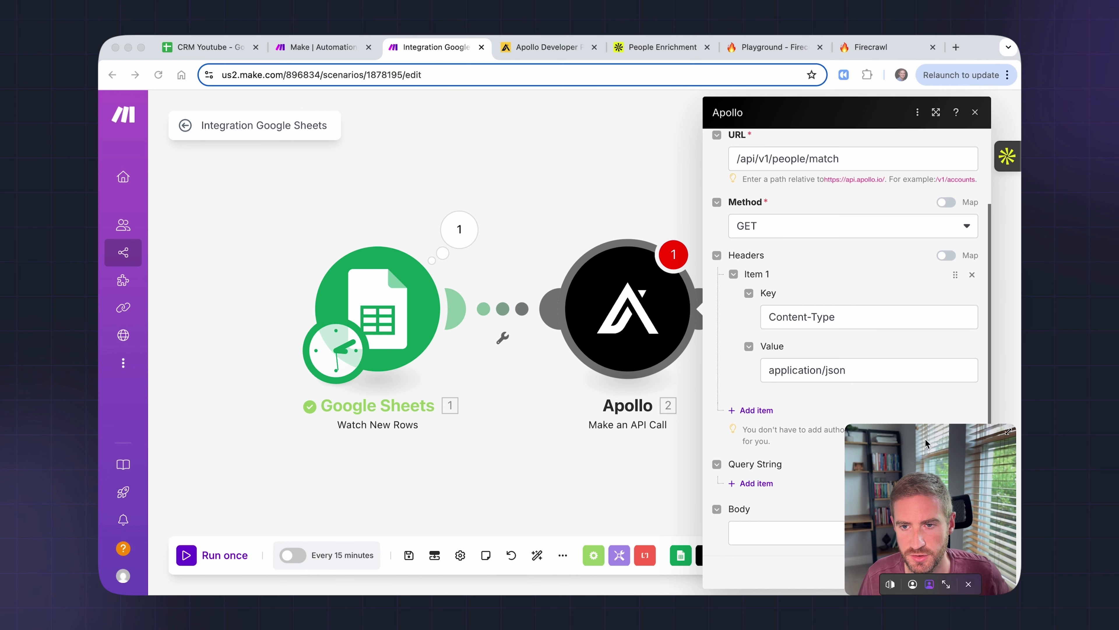
left_click_drag(907, 445, 880, 445)
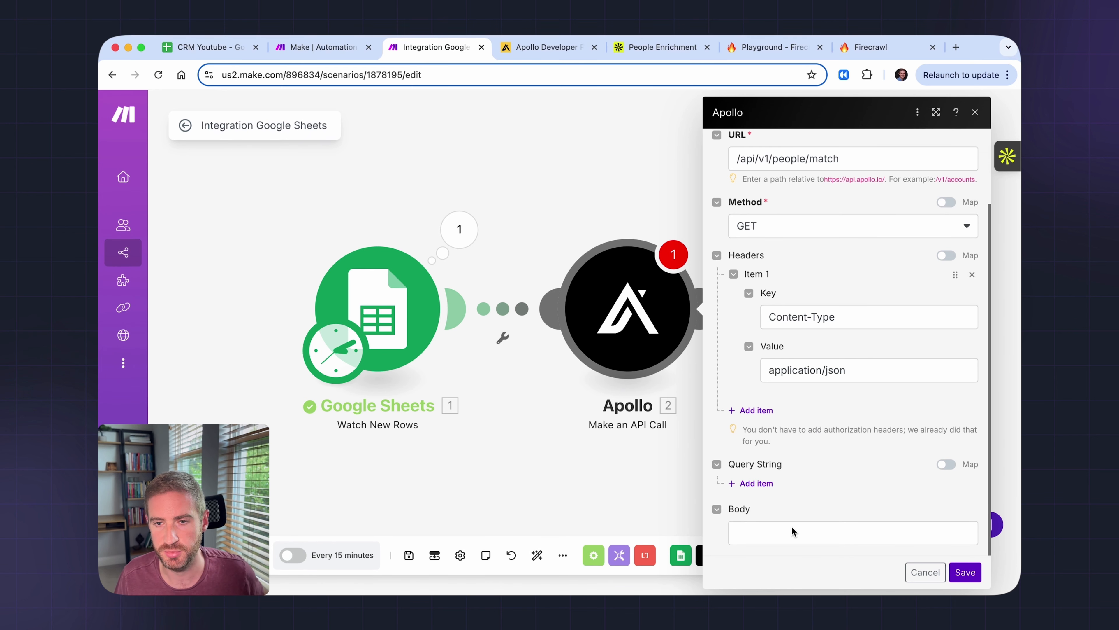
- Set the method to POST and paste a JSON body mapping email to Email (B) and domain to Website (E)
left_click(760, 227)
left_click(765, 236)
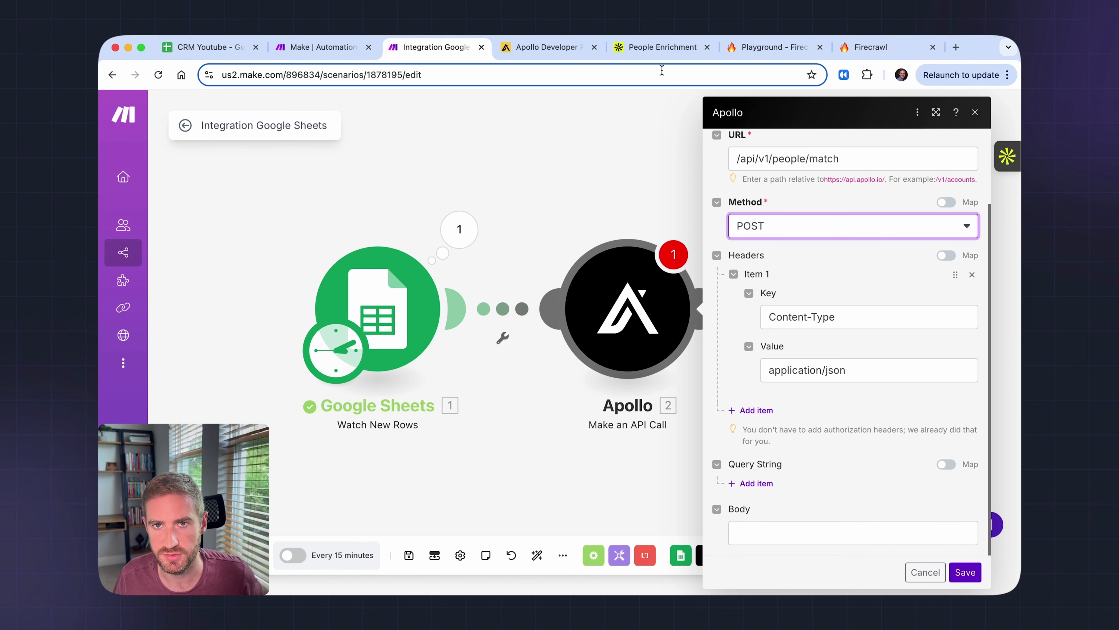
left_click(765, 538)
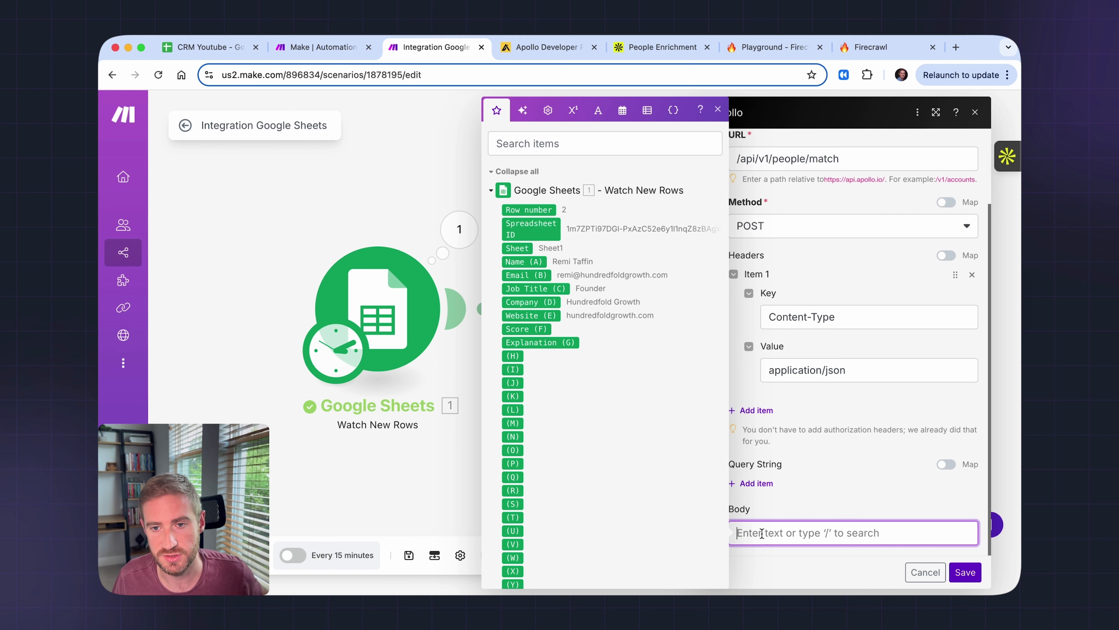
left_click(768, 512)
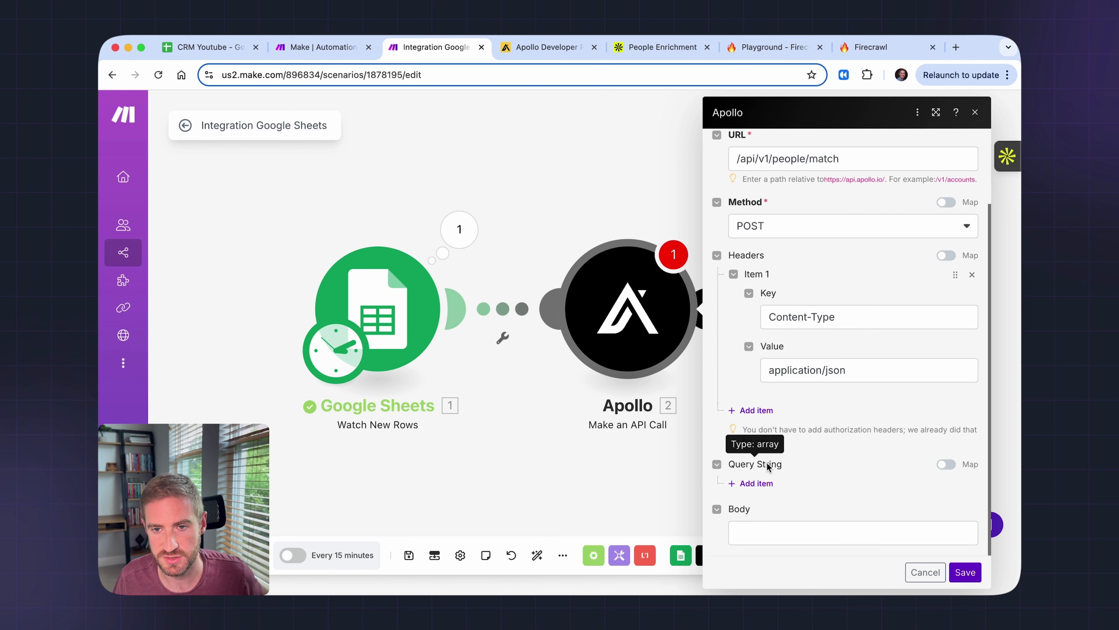
left_click(753, 543)
type("{   \"email\": \"1. Email (B)\",   \"domain\": \"1. Website (E)\" }")
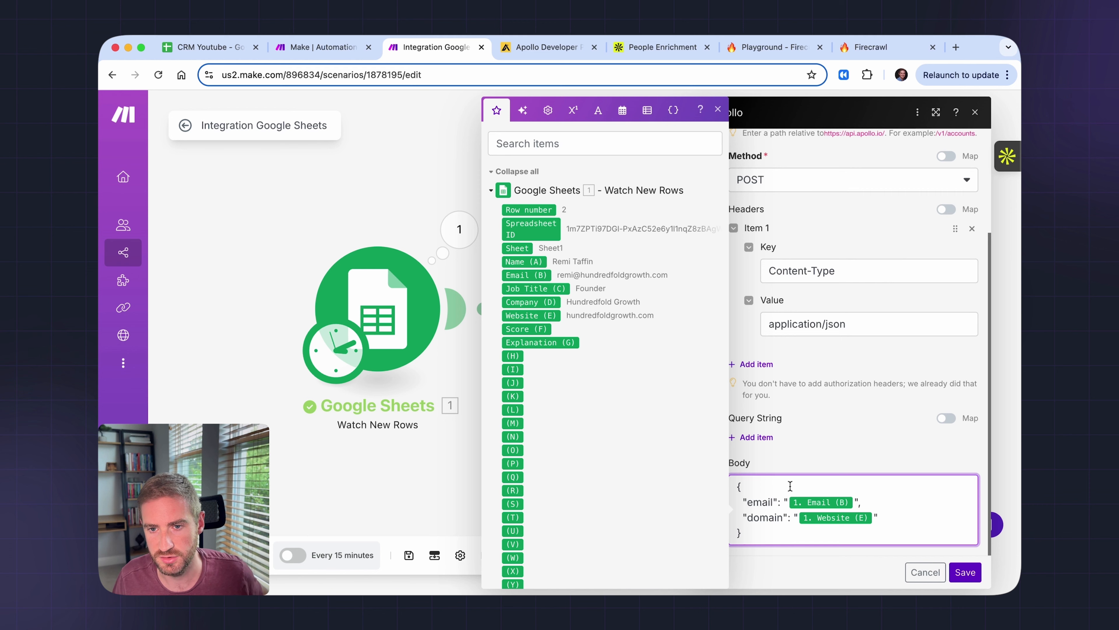
left_click_drag(736, 486, 749, 525)
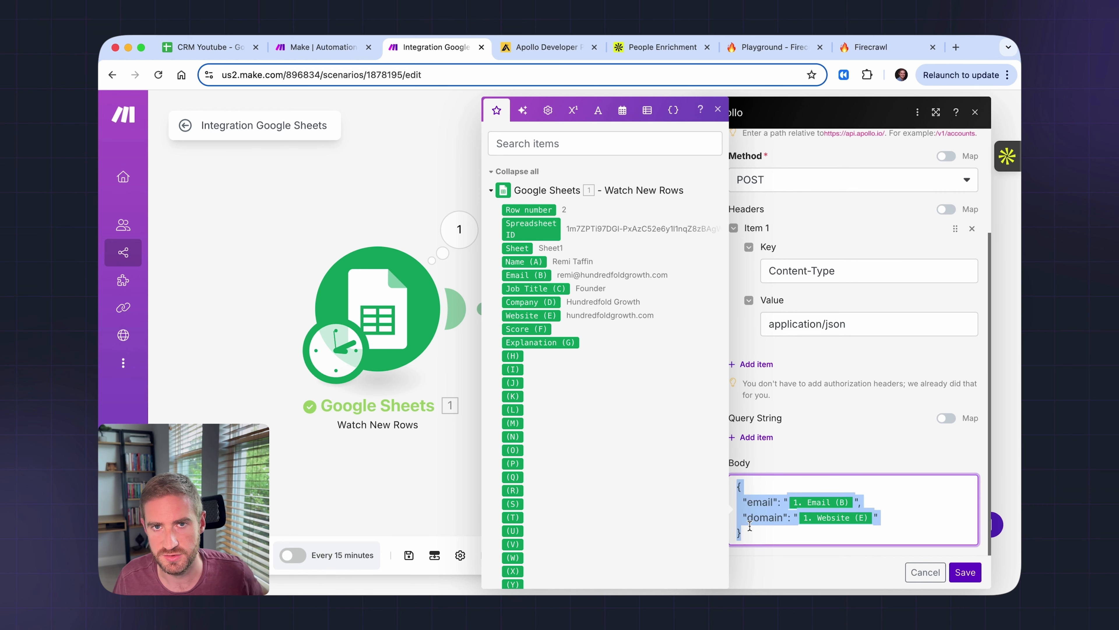
left_click(650, 48)
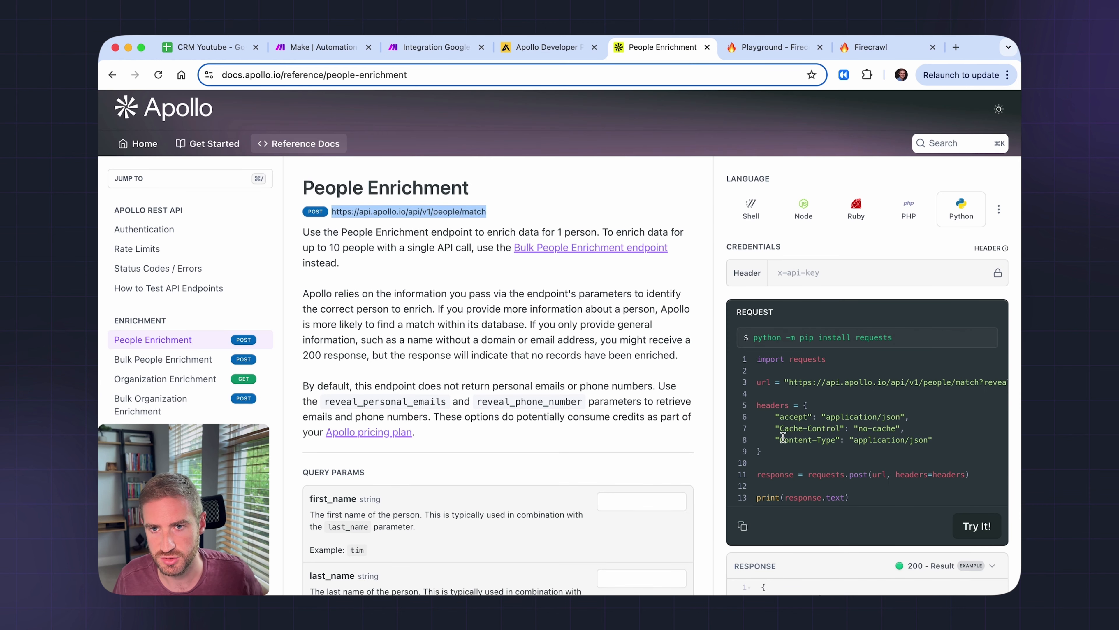
- View the People Enrichment request example as a Shell cURL command, then resume the Make body field
left_click(751, 209)
scroll(854, 476, "down", 3)
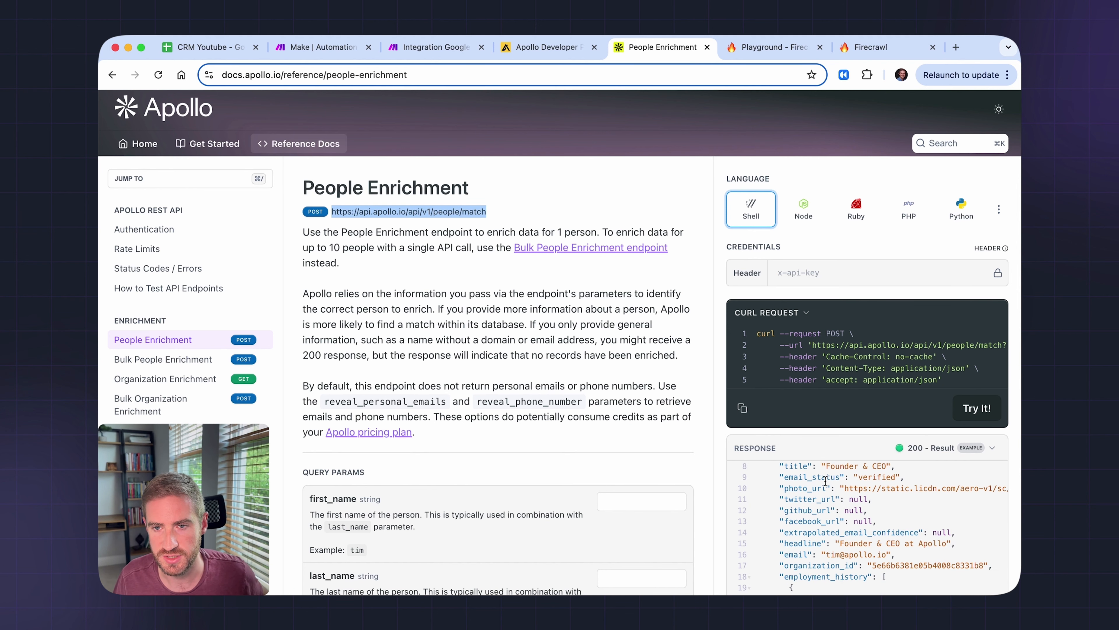
scroll(688, 447, "down", 15)
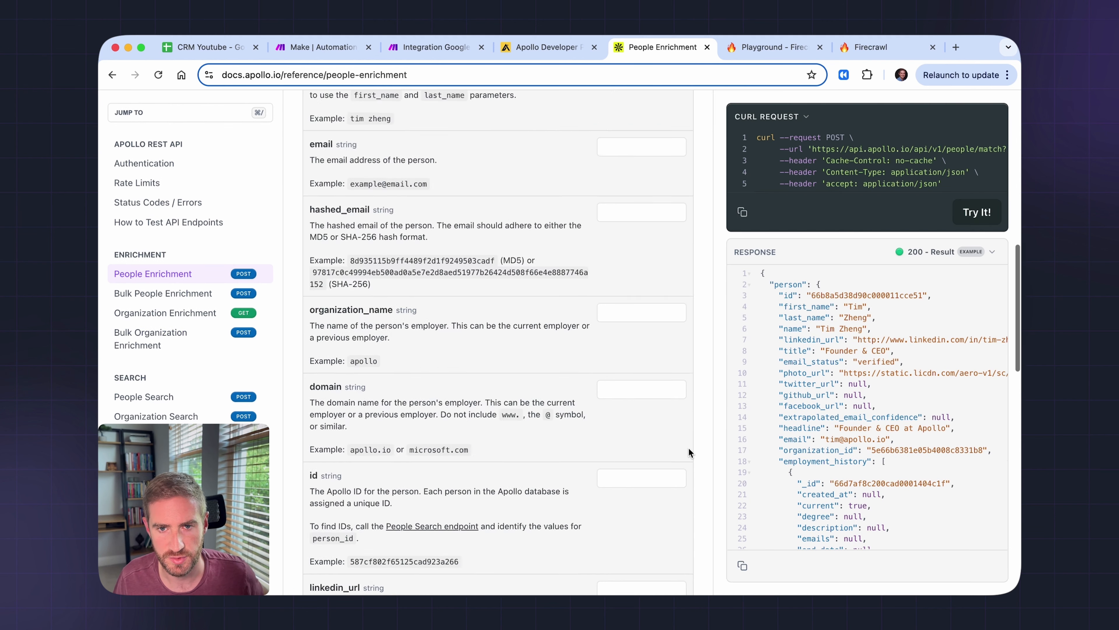
left_click(436, 48)
left_click(773, 513)
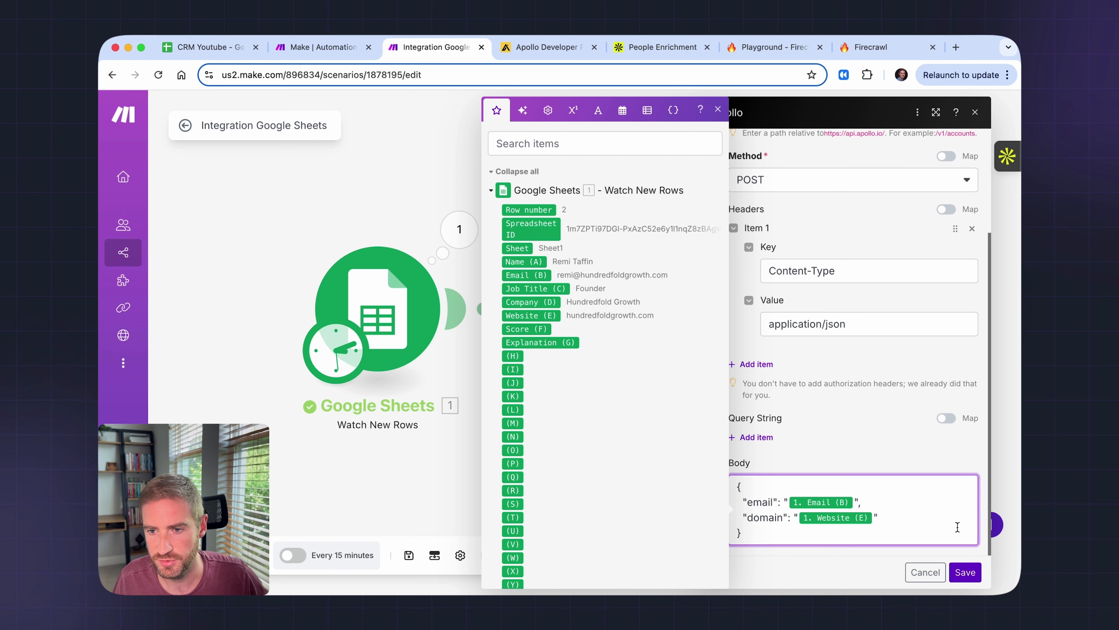
- Save the Apollo module, add a new module slot after it, and view the Firecrawl playground
left_click(965, 572)
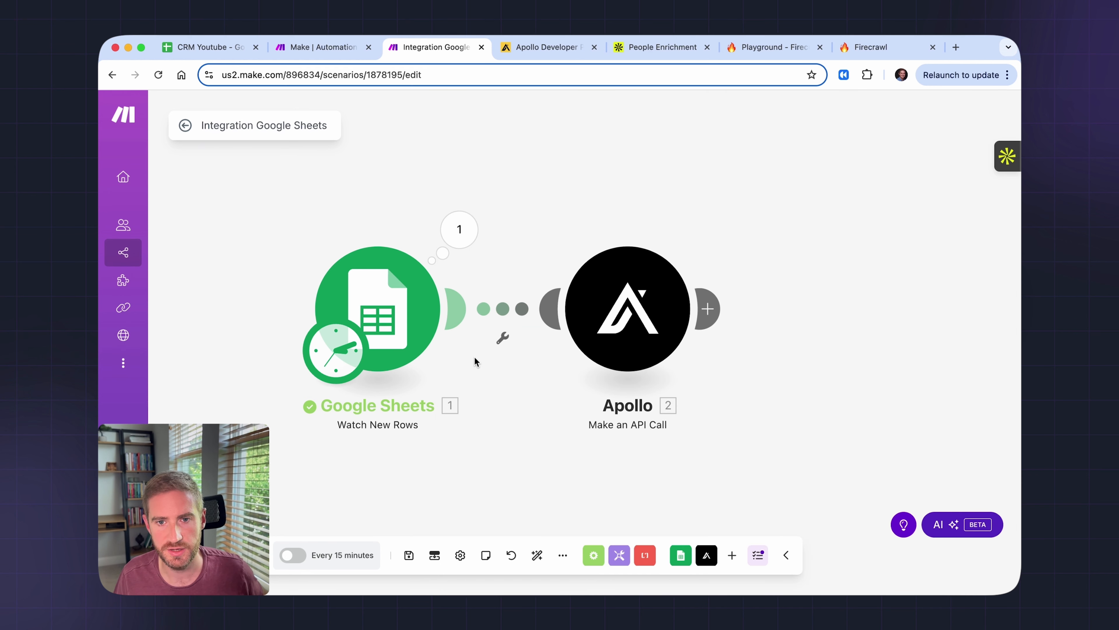
left_click(707, 309)
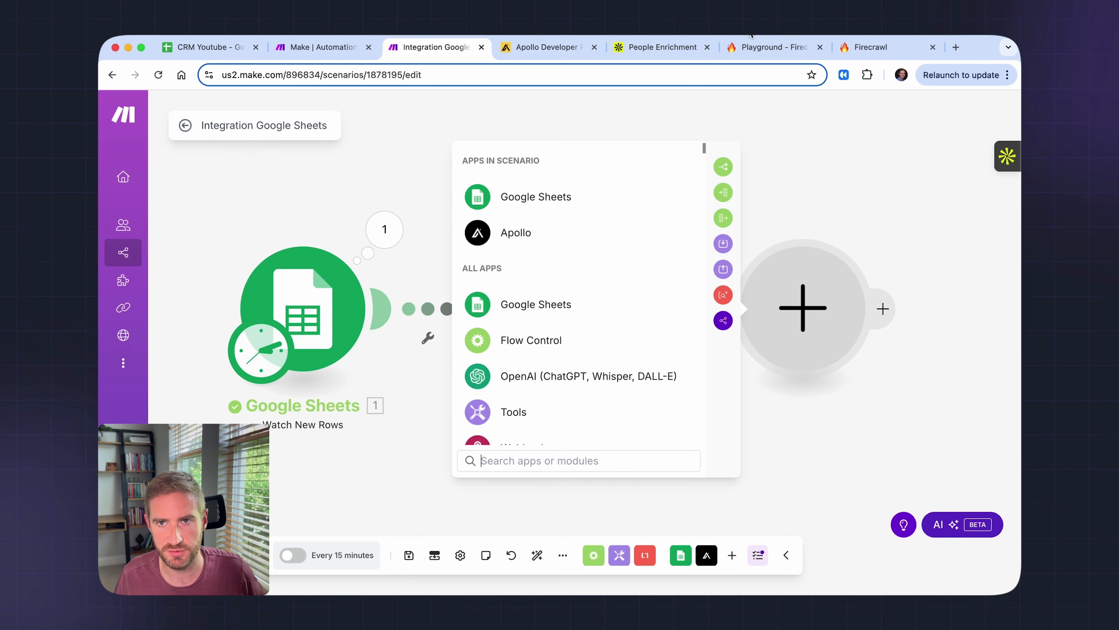
left_click(764, 49)
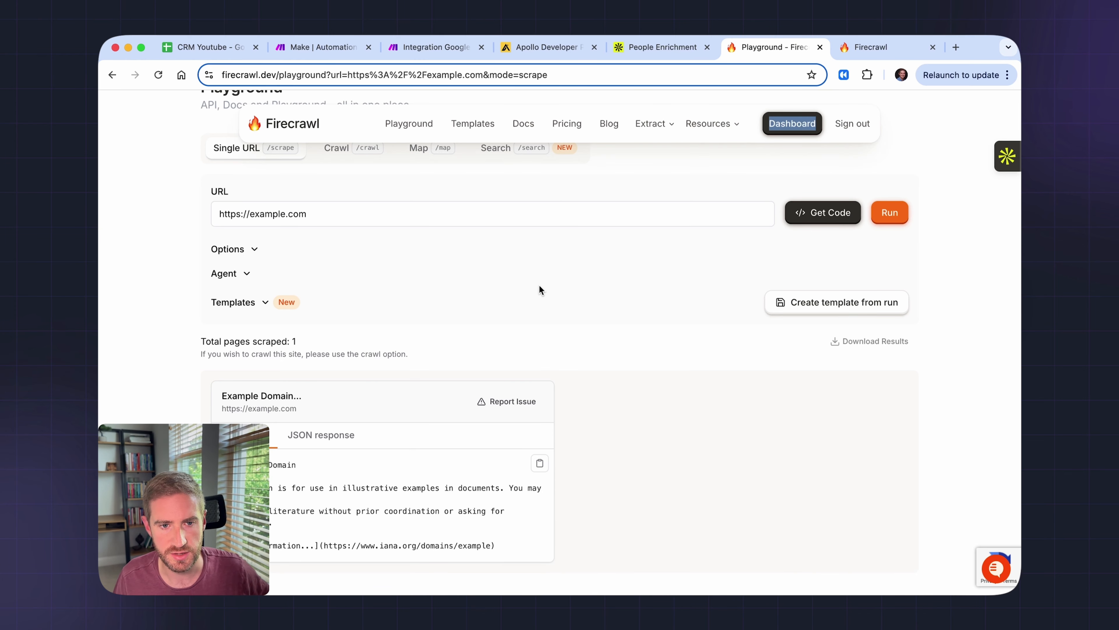
- Review the example.com scrape's Markdown output and the Firecrawl dashboard Overview, then return to Make
scroll(539, 285, "down", 1)
triple_click(374, 200)
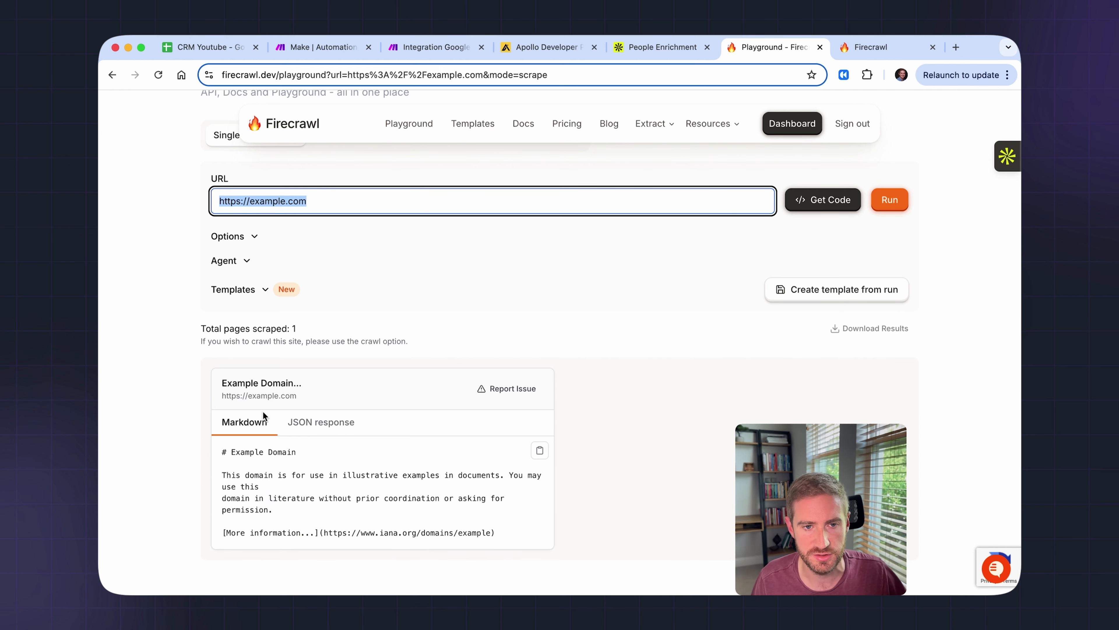
scroll(264, 427, "down", 1)
left_click_drag(221, 439, 310, 480)
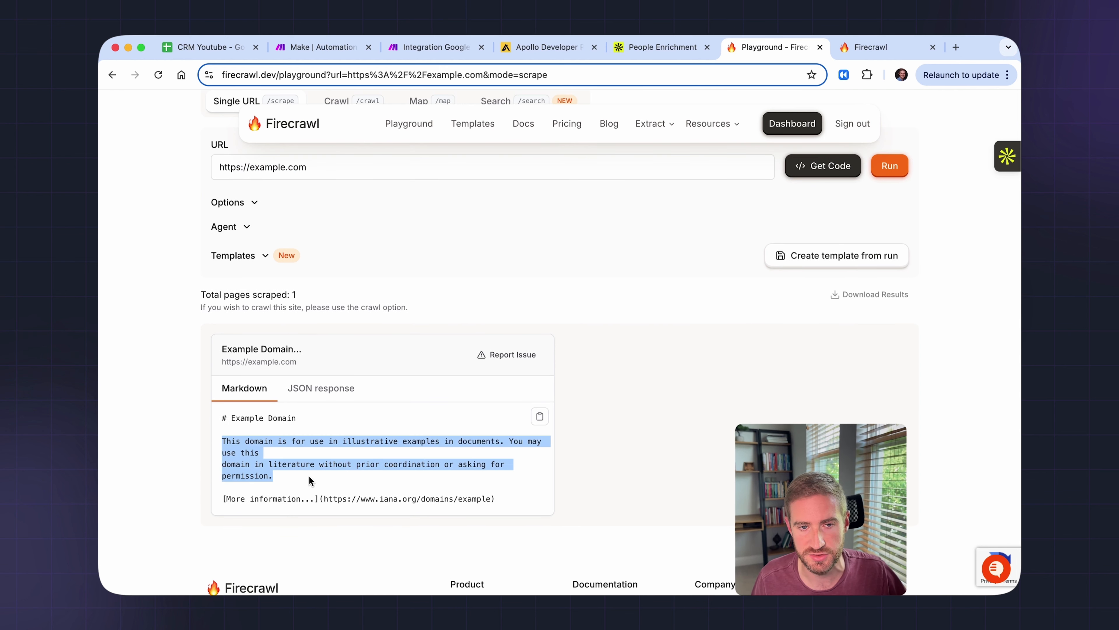
triple_click(263, 417)
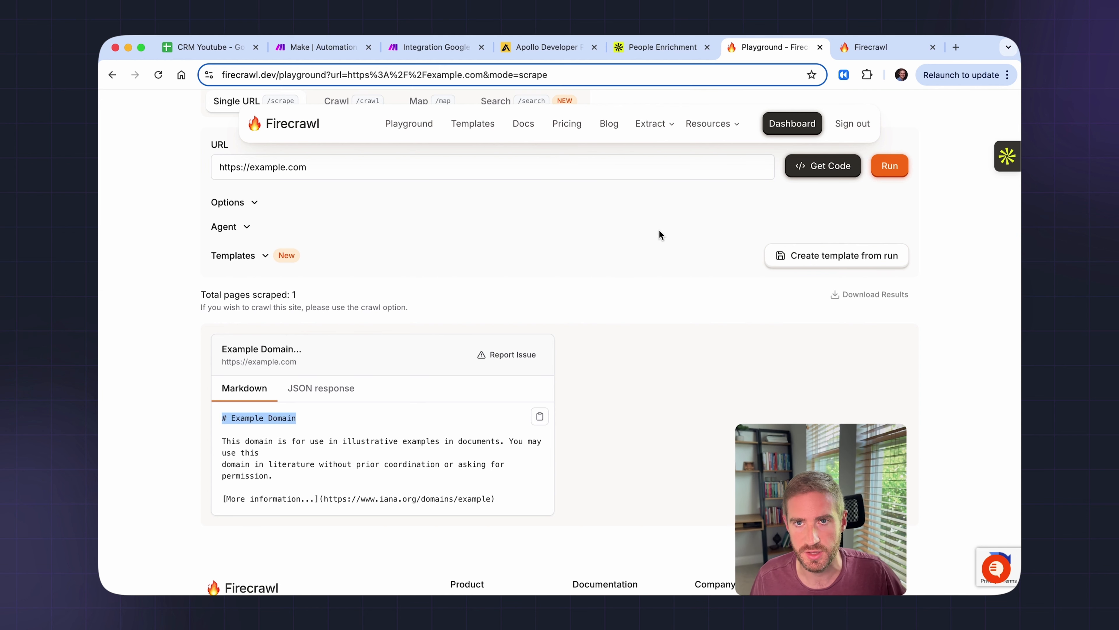
left_click(882, 45)
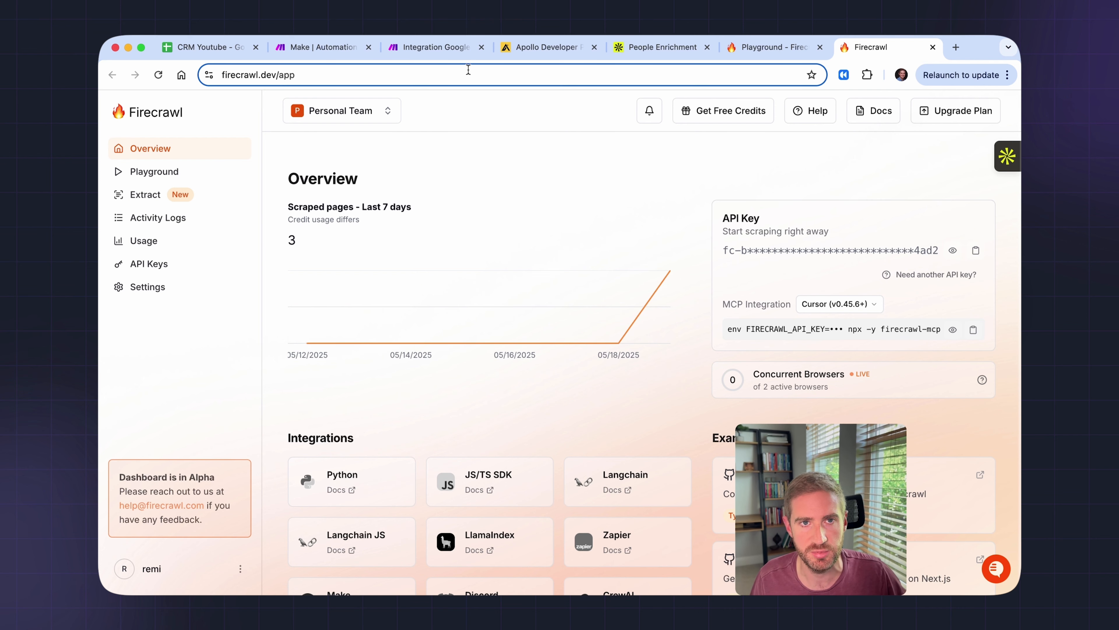
left_click(438, 47)
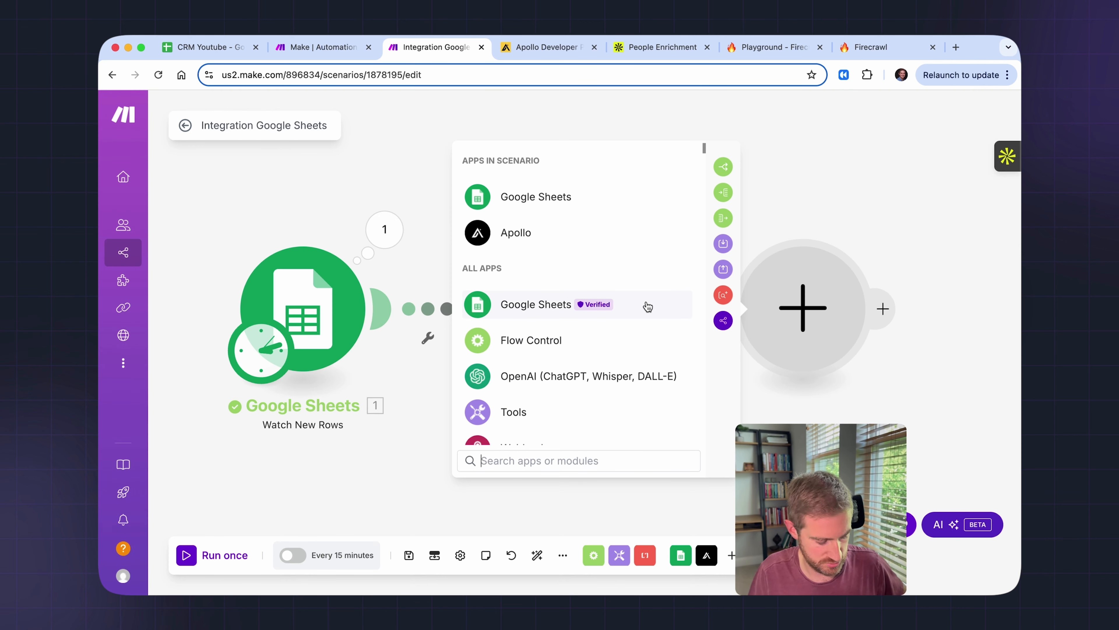
- Add Firecrawl's Scrape a Website module after Apollo, keeping the existing Firecrawl connection
type("firecr")
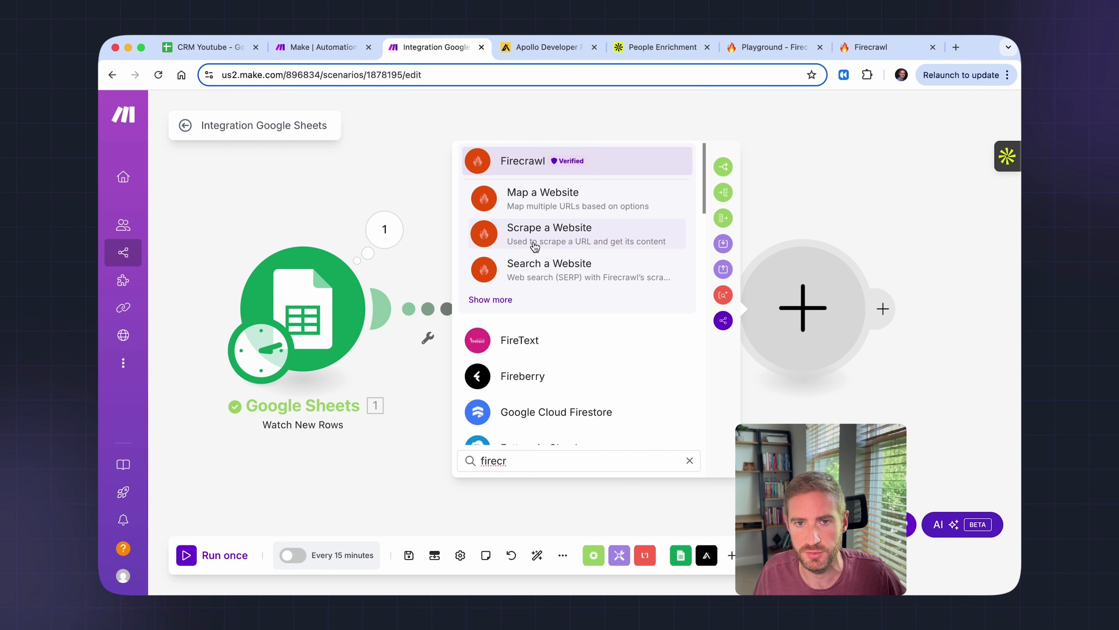
left_click(553, 246)
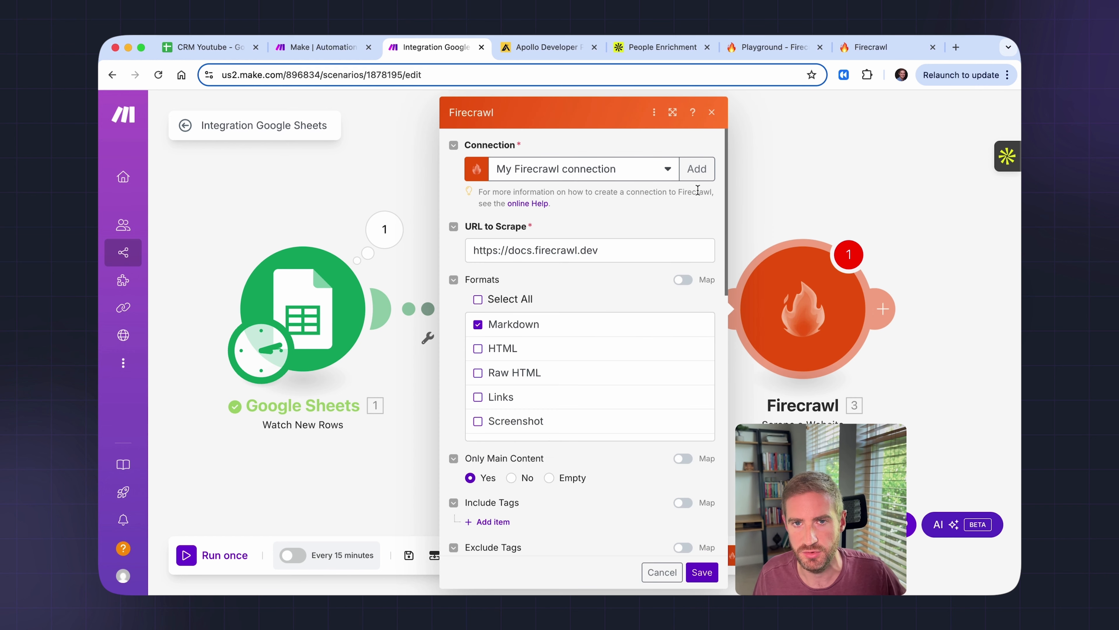
left_click(696, 168)
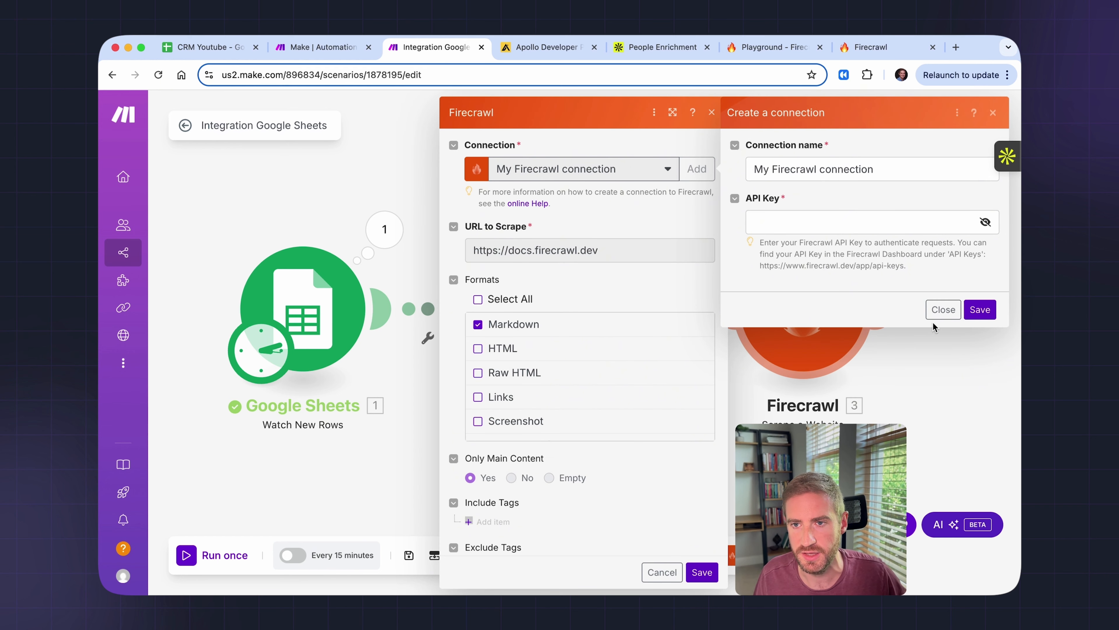
left_click(943, 309)
- Replace the example URL to Scrape with the sheet's Website (E) column and save
left_click(598, 250)
key("super+a")
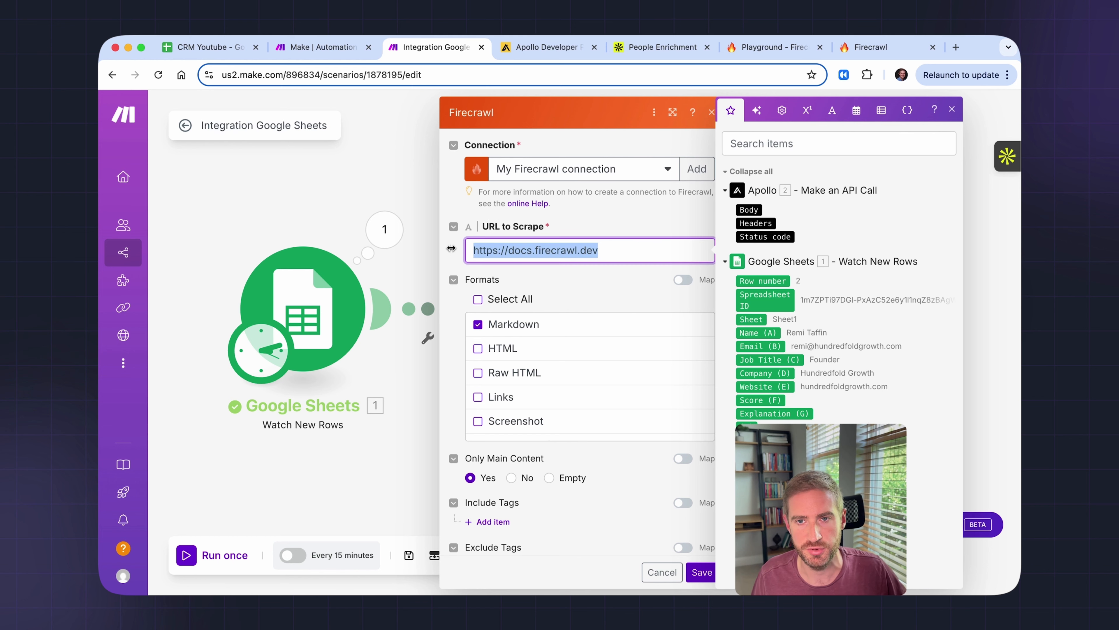
key("BackSpace")
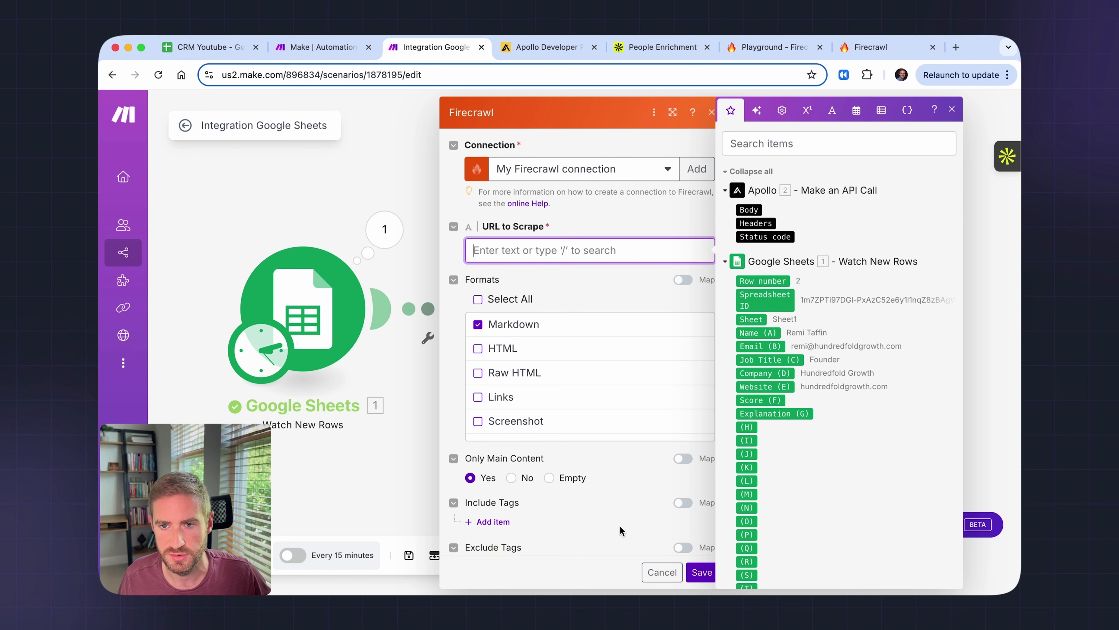
left_click(771, 386)
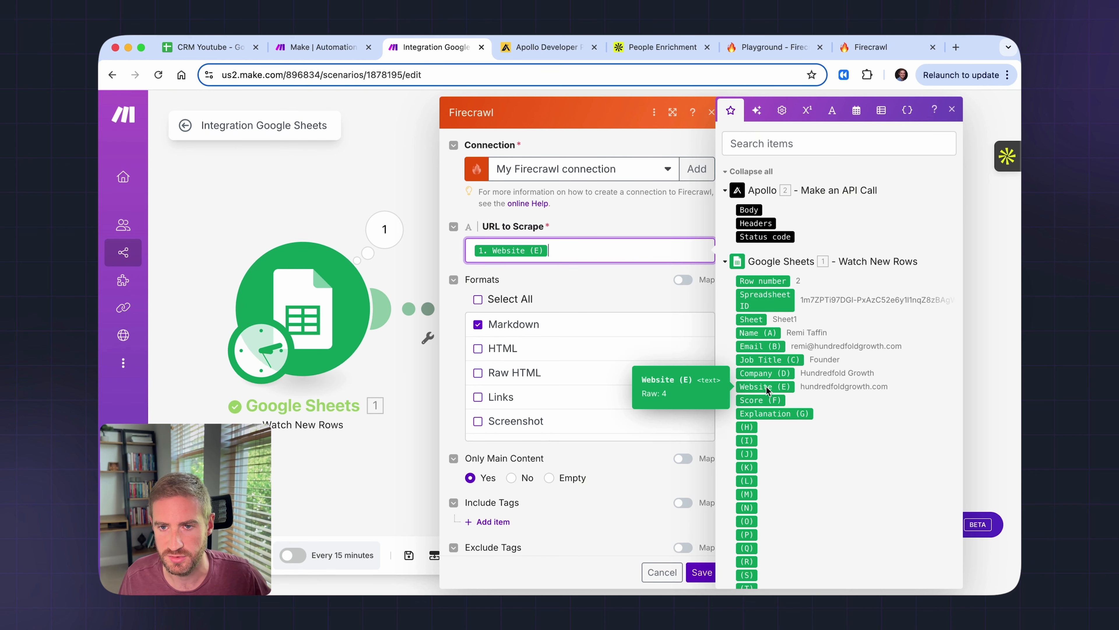
left_click_drag(765, 387, 793, 394)
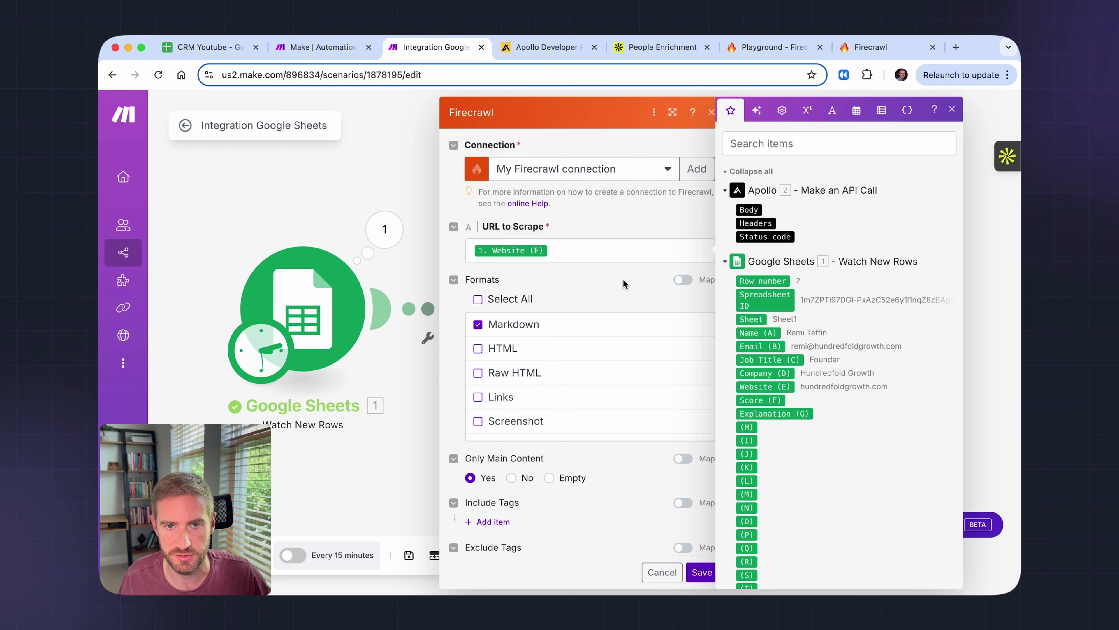
scroll(623, 279, "down", 1)
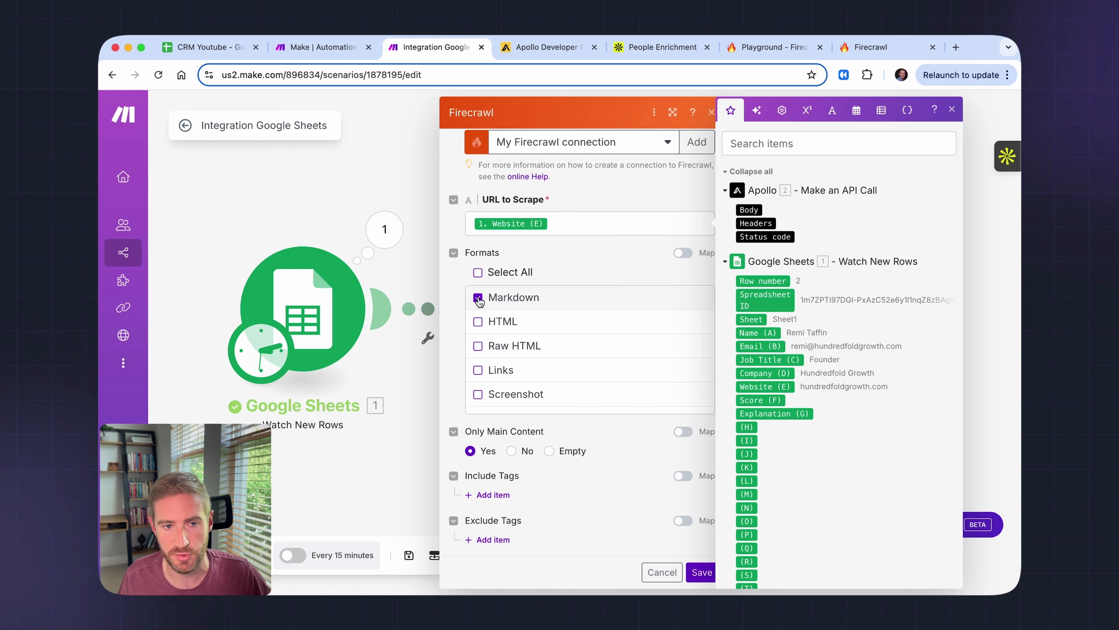
scroll(609, 443, "down", 2)
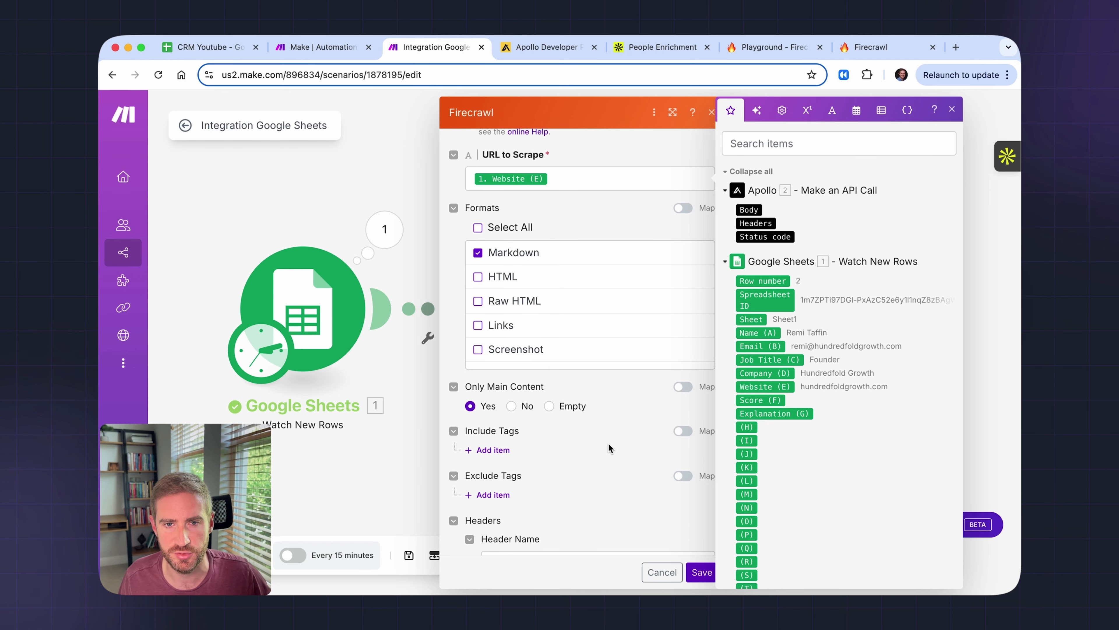
scroll(609, 443, "down", 3)
scroll(608, 443, "down", 10)
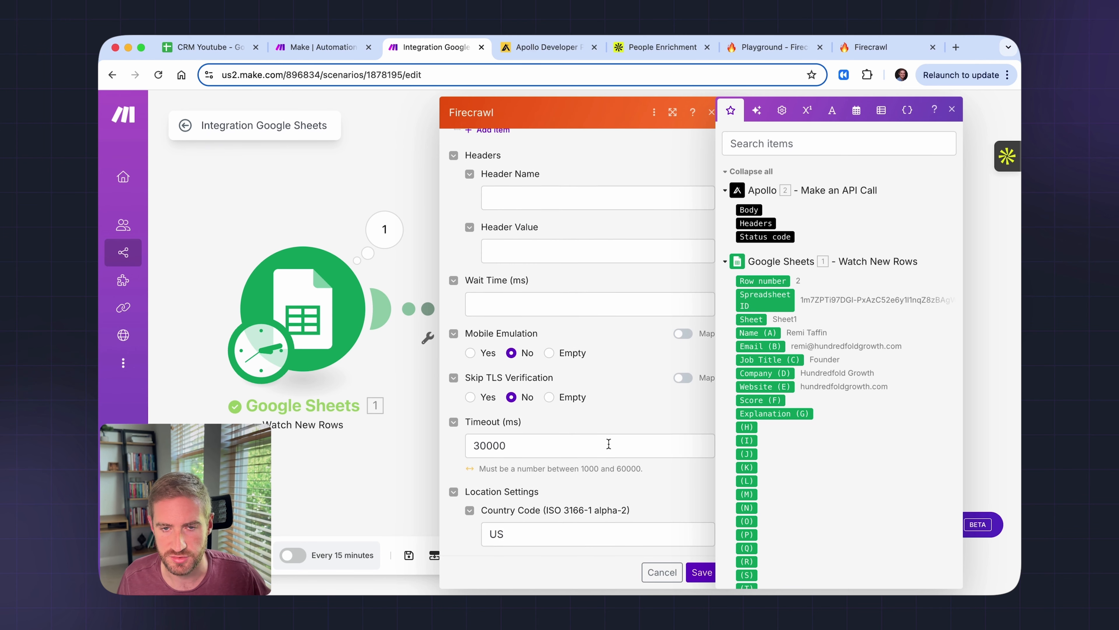
scroll(609, 444, "down", 4)
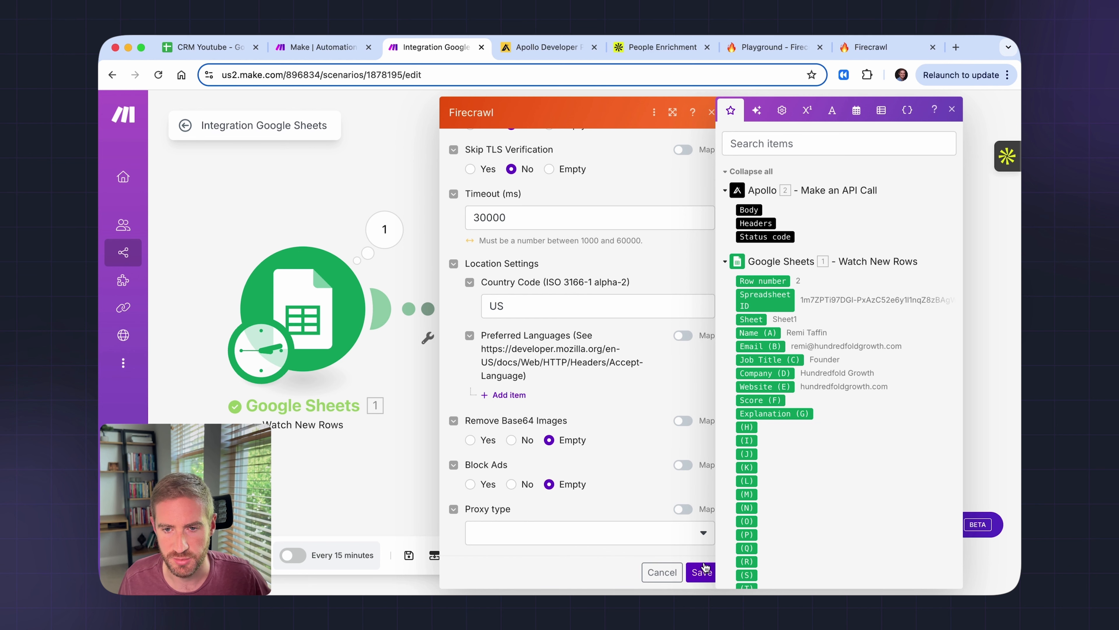
left_click(703, 573)
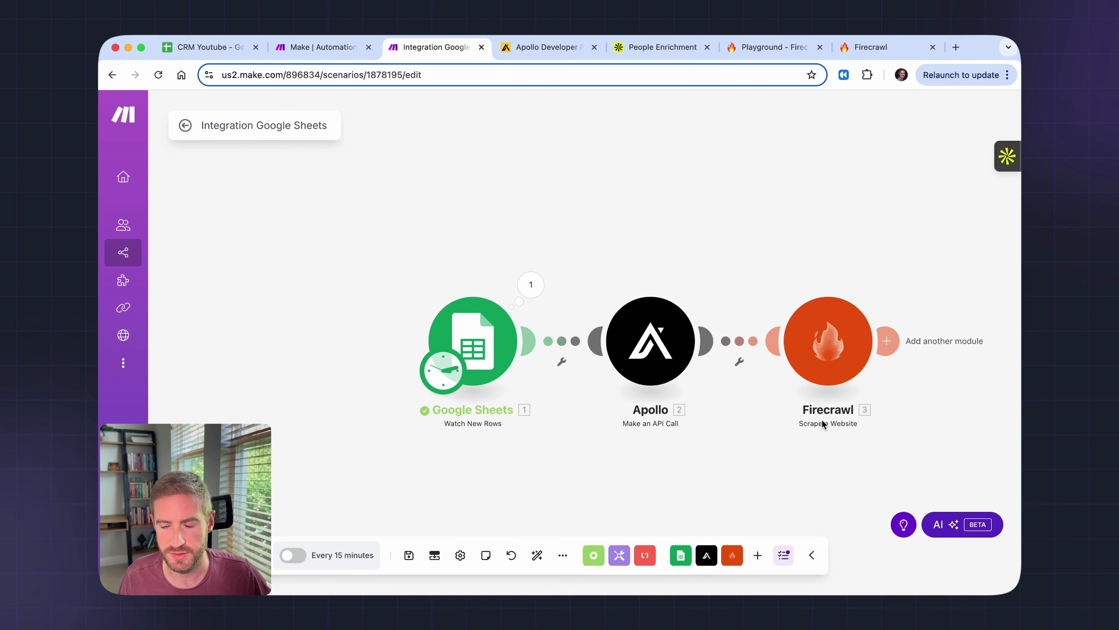
- Attach OpenAI's Create a Completion module after Firecrawl, found by searching 'open'
left_click_drag(832, 450, 664, 419)
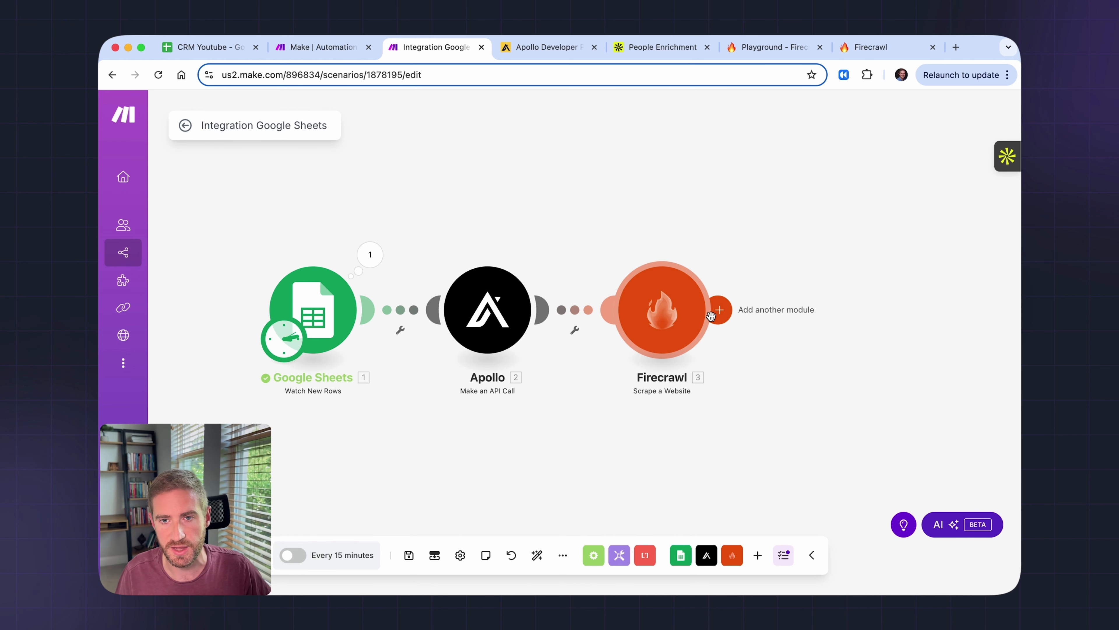
left_click(718, 310)
type("opena")
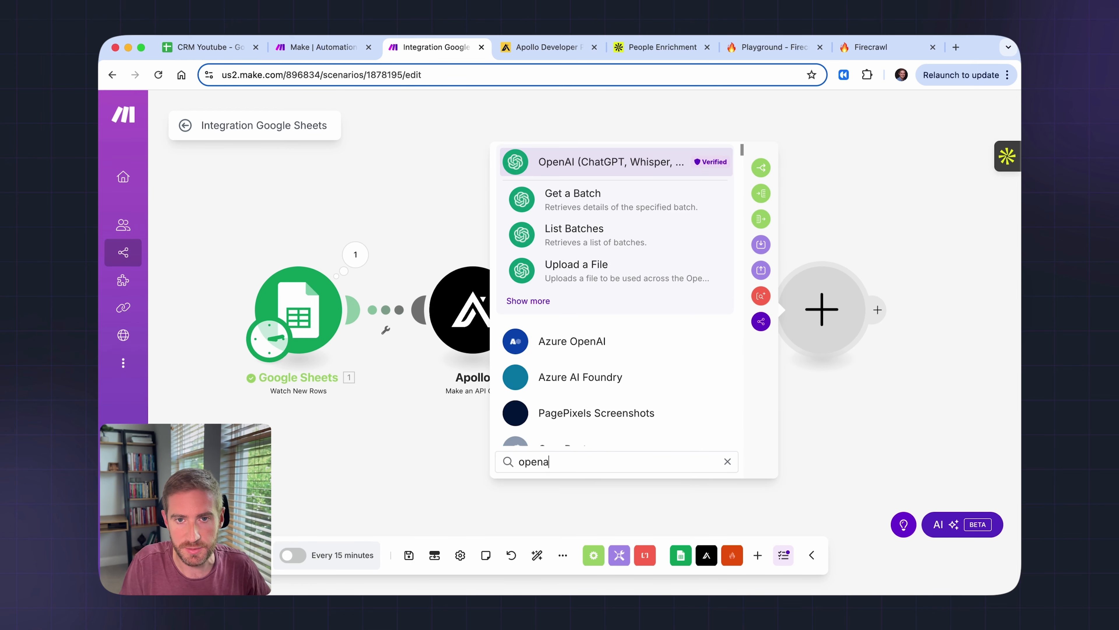
key("Return")
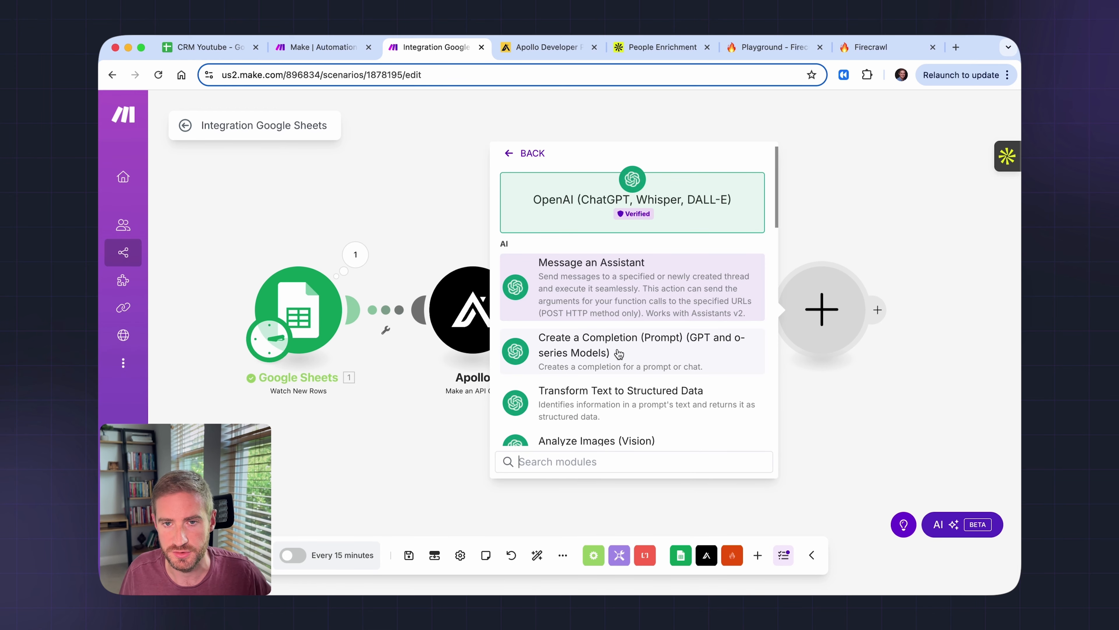
left_click(591, 353)
left_click(612, 255)
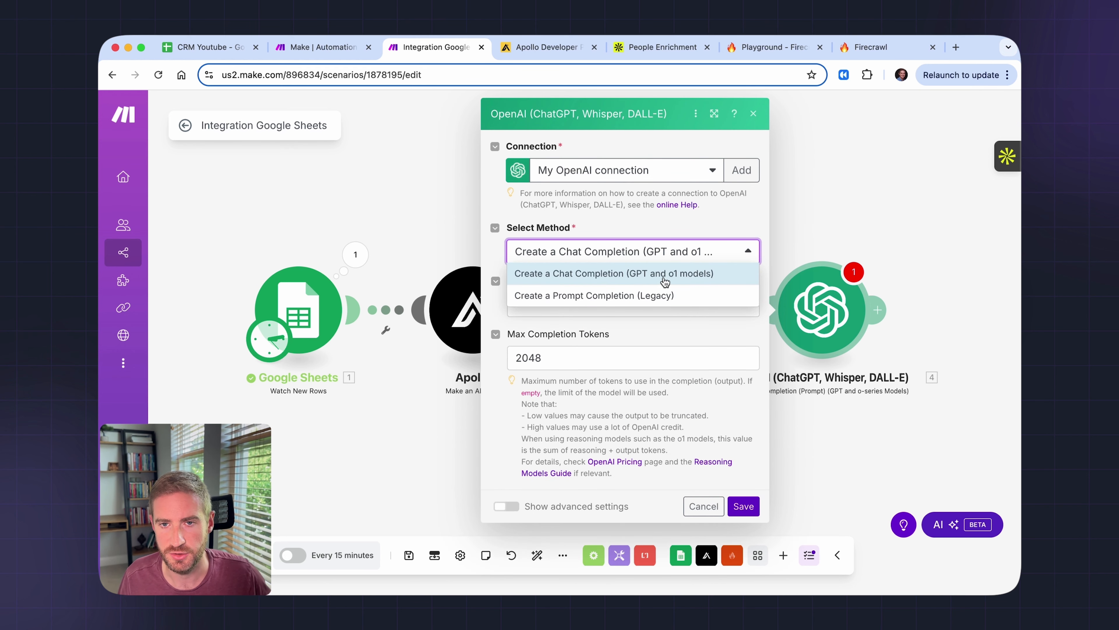
- Choose Create a Chat Completion as the method and gpt-4o as the model
left_click(651, 281)
left_click(581, 313)
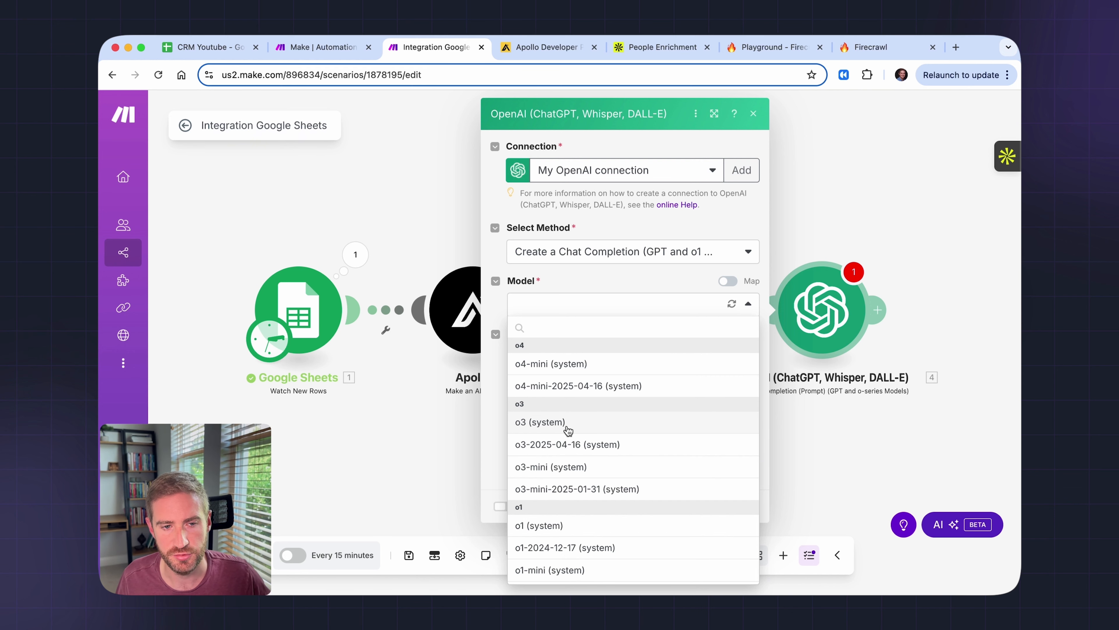
scroll(569, 430, "down", 10)
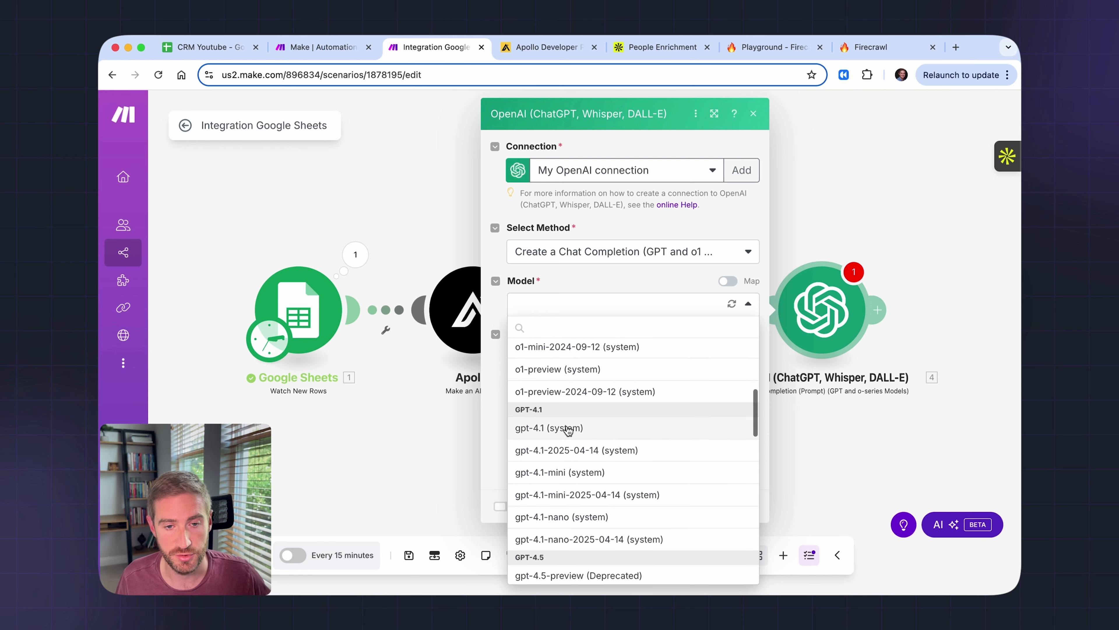
scroll(568, 430, "down", 5)
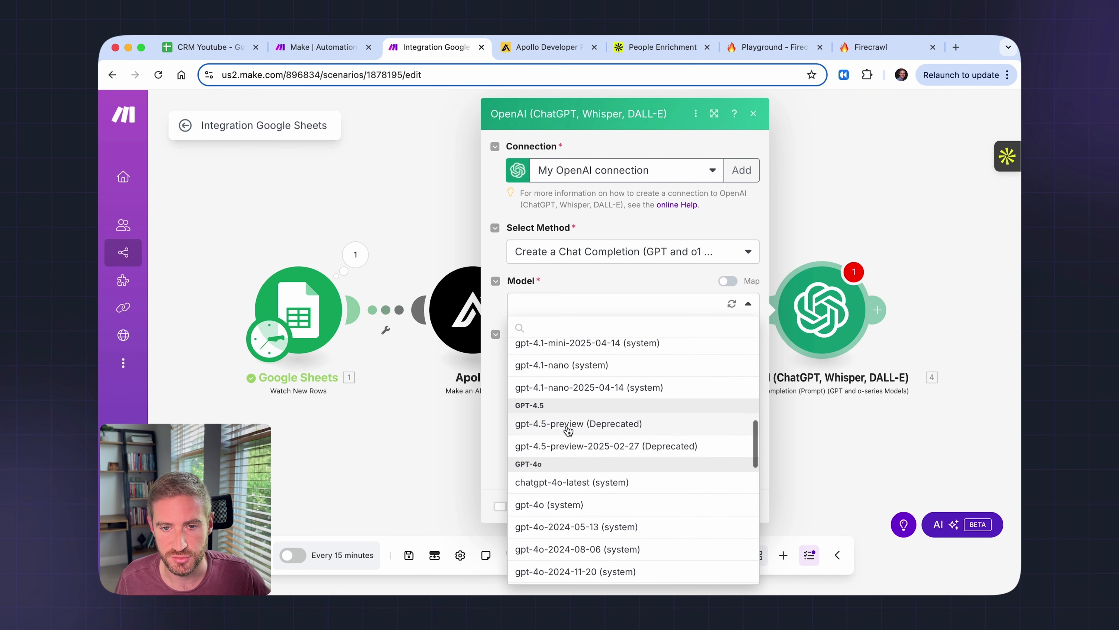
scroll(568, 430, "down", 1)
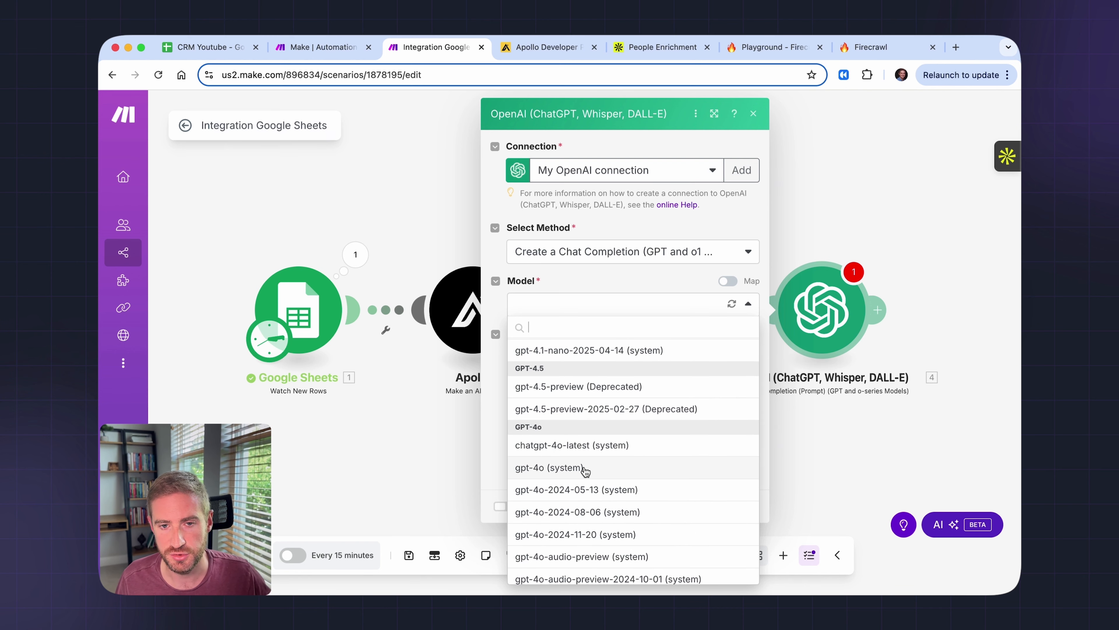
left_click(542, 471)
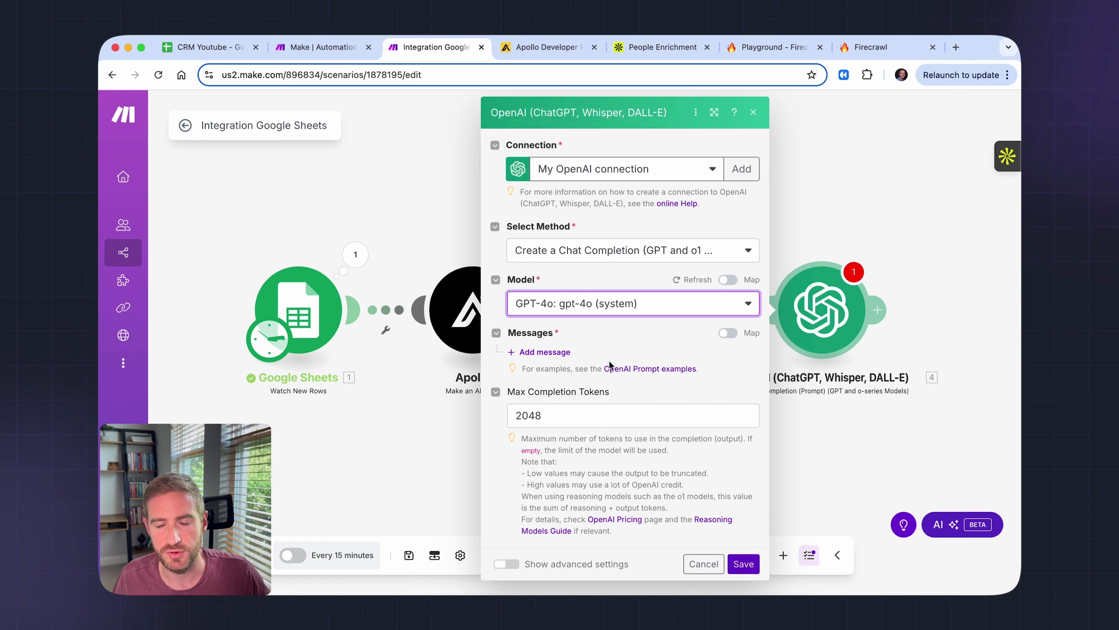
left_click(560, 353)
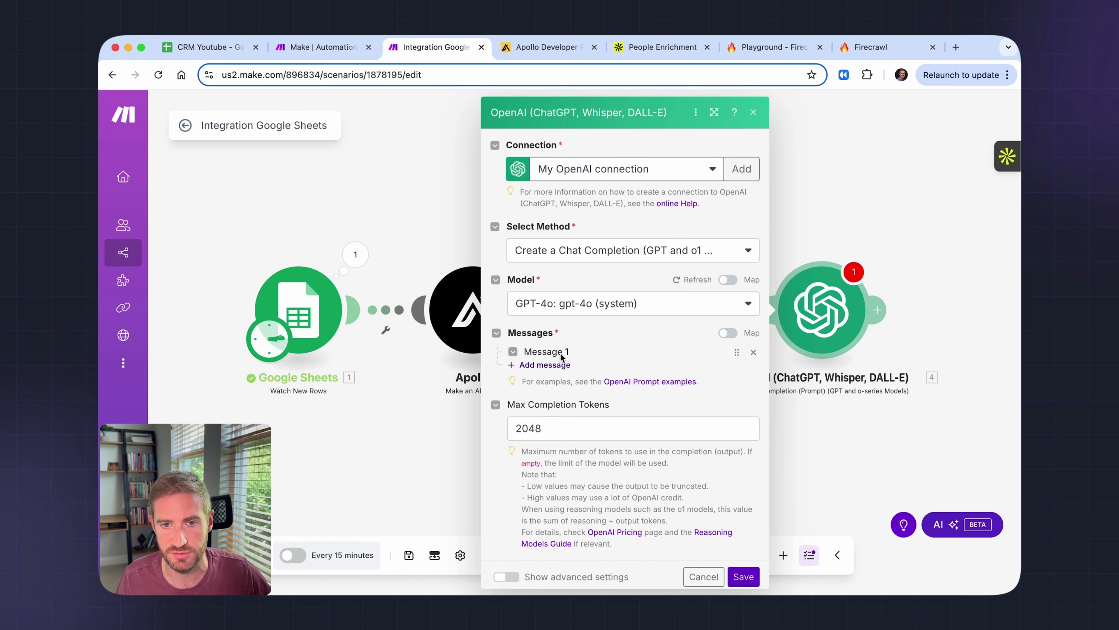
left_click(636, 399)
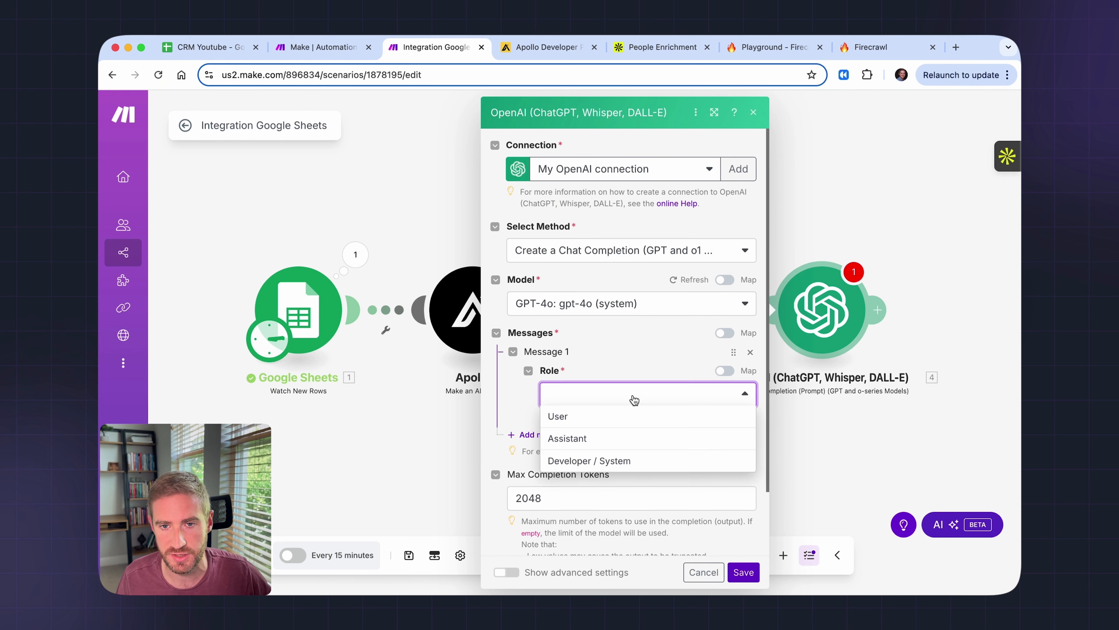
left_click(633, 463)
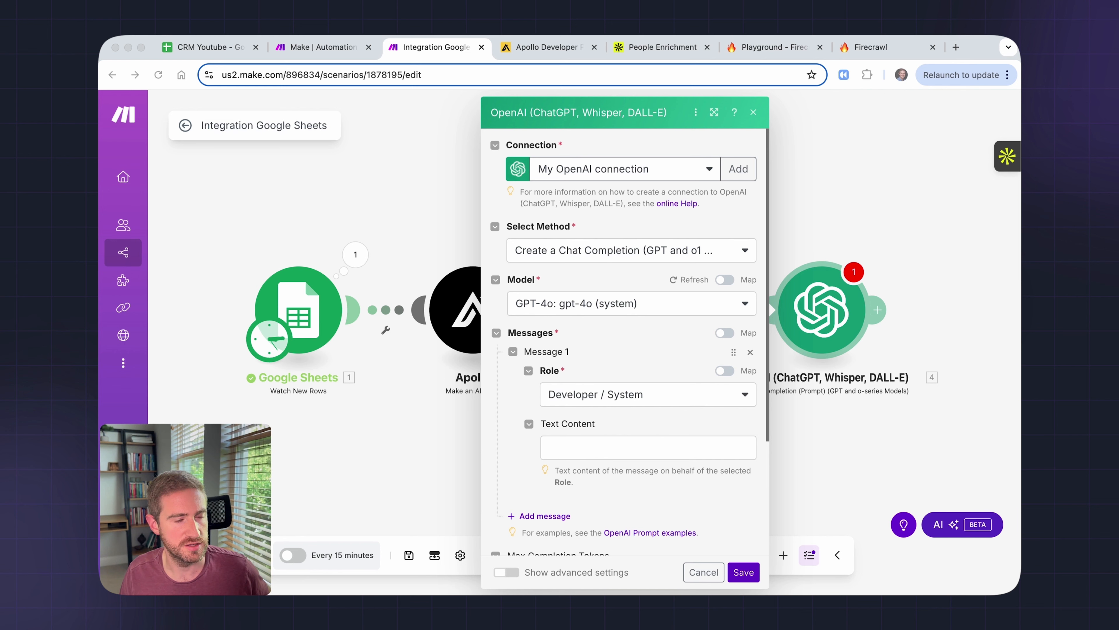
left_click(572, 448)
type("You are an expert B2B SaaS growth advisor. Your job is to analyze company and contact data and return a structured lead score and explanation why (in short comma-separated keywords) to help prioritize outreach efforts.  Use the following criteria to generate your response: 1. Company fit for AI automation services (size, industry, digital maturity) 2. Revenue potential (company size, funding, hiring trends) 3. Decision-maker title relevance (e.g. C-level, VP Ops, Head of Growth) 4. Urgency signals (job posts, funding news, growth initiatives)")
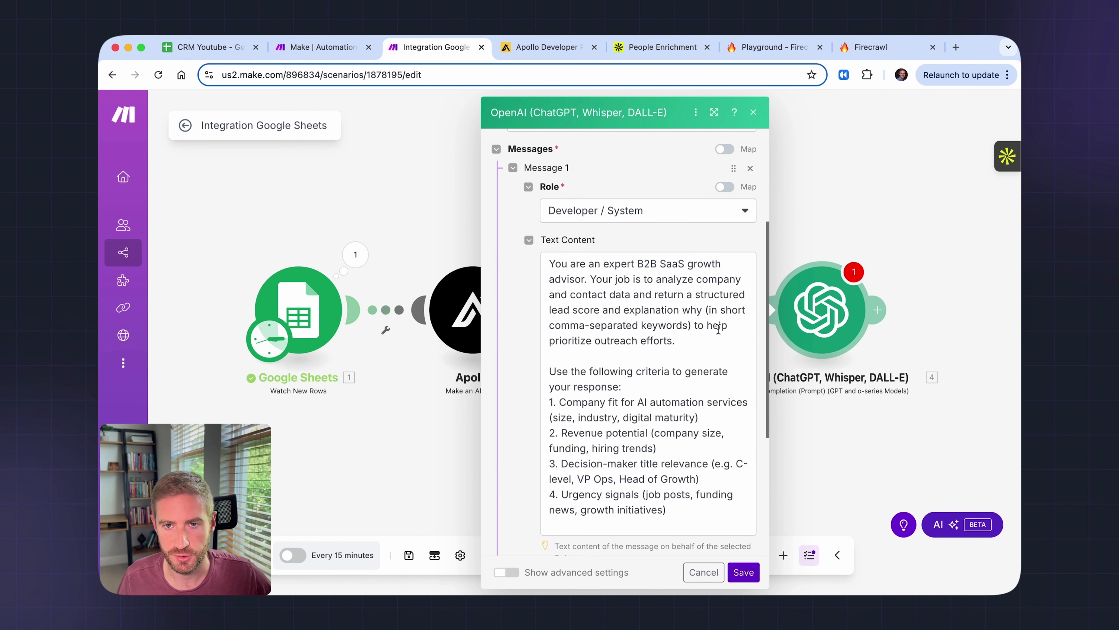
scroll(690, 342, "down", 1)
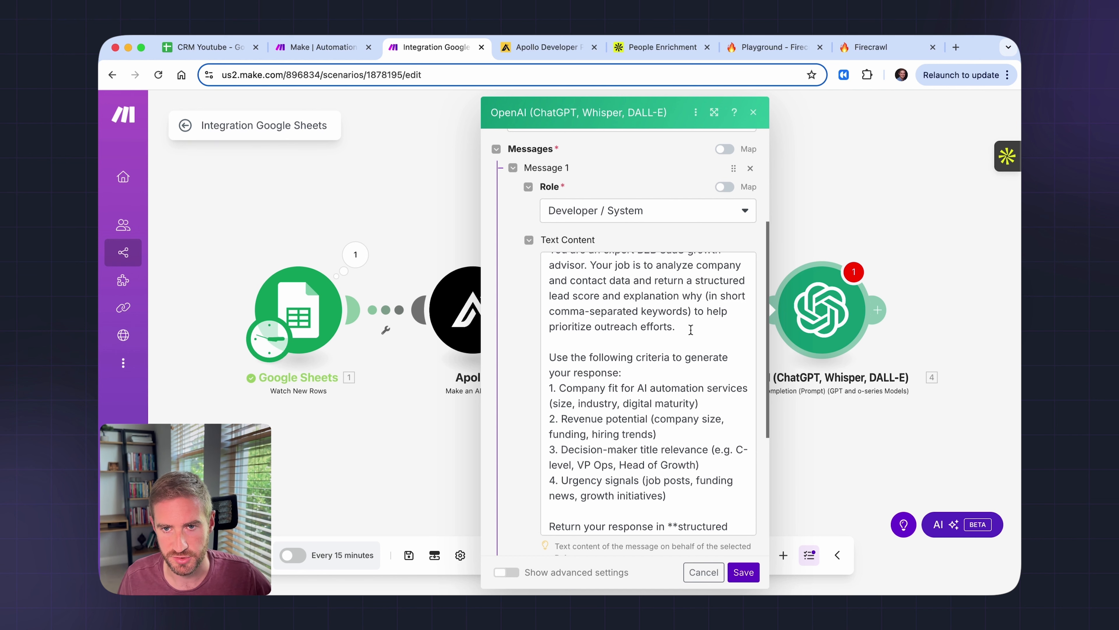
scroll(690, 330, "down", 4)
left_click_drag(628, 365, 697, 403)
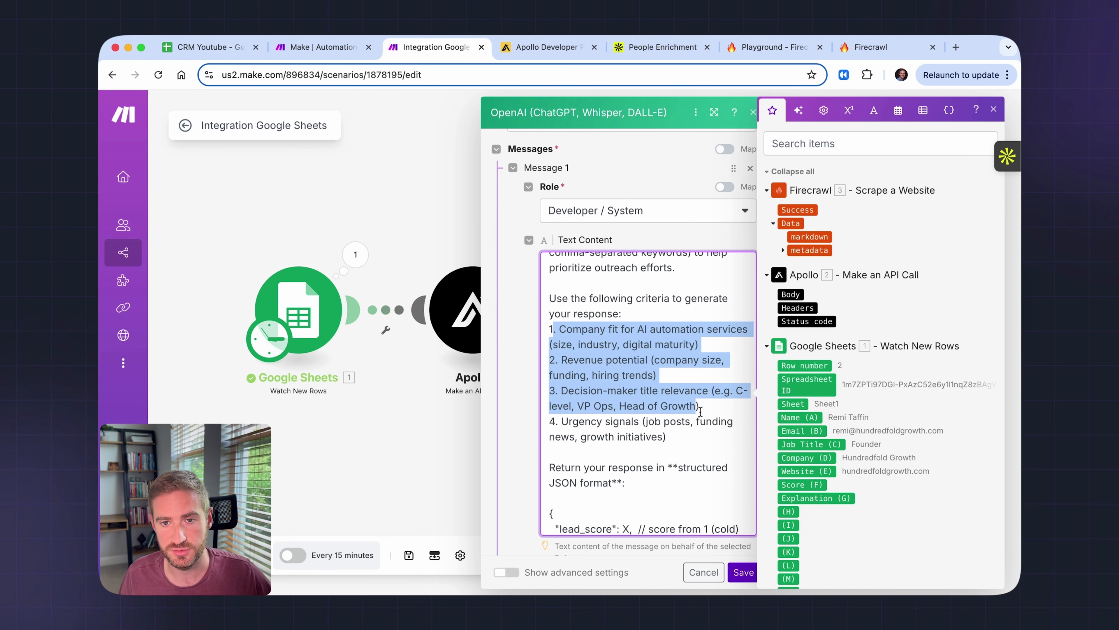
scroll(700, 410, "down", 3)
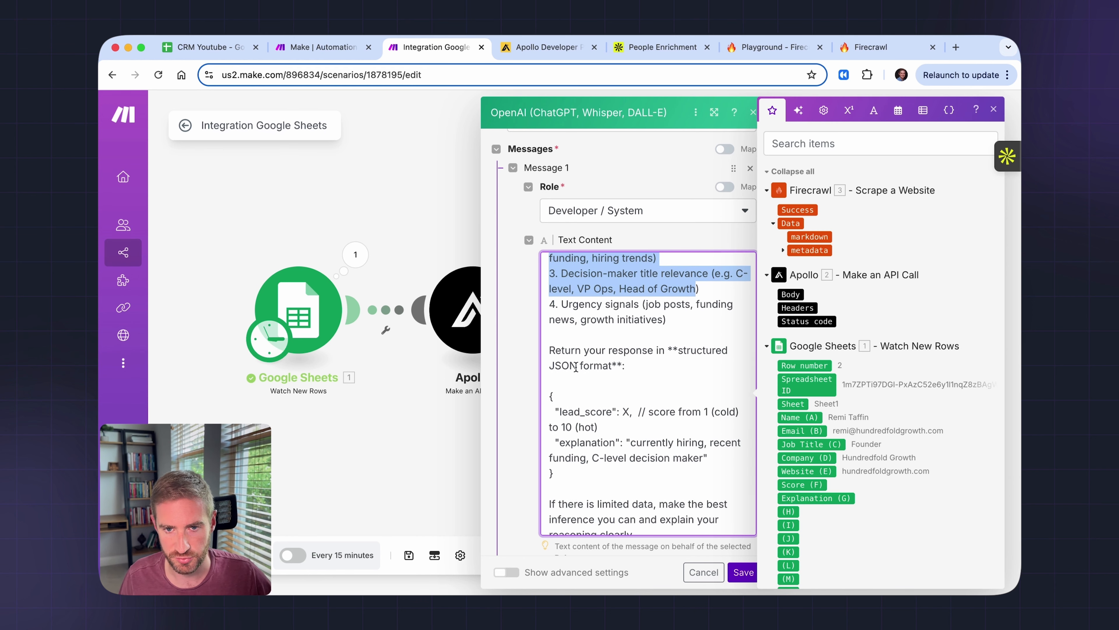
scroll(586, 397, "down", 1)
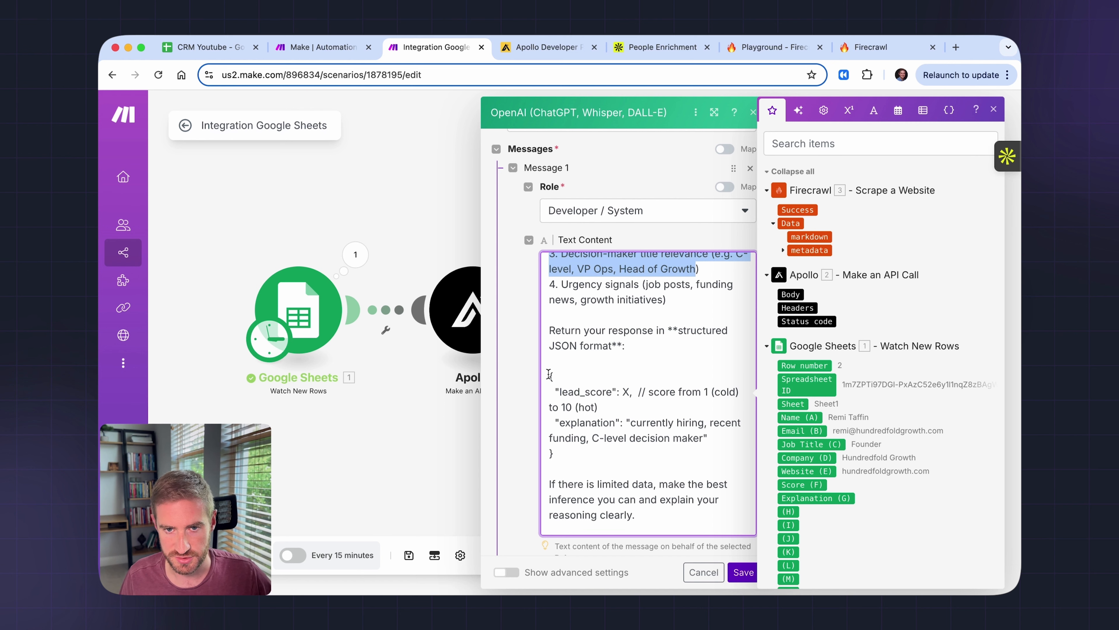
left_click_drag(550, 376, 564, 450)
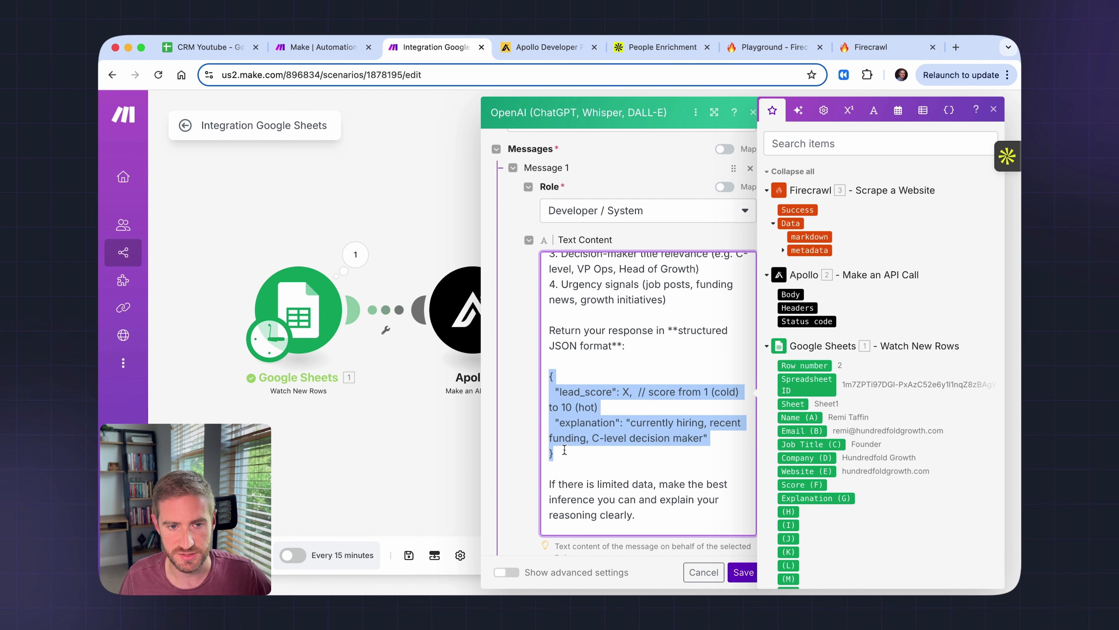
left_click(630, 397)
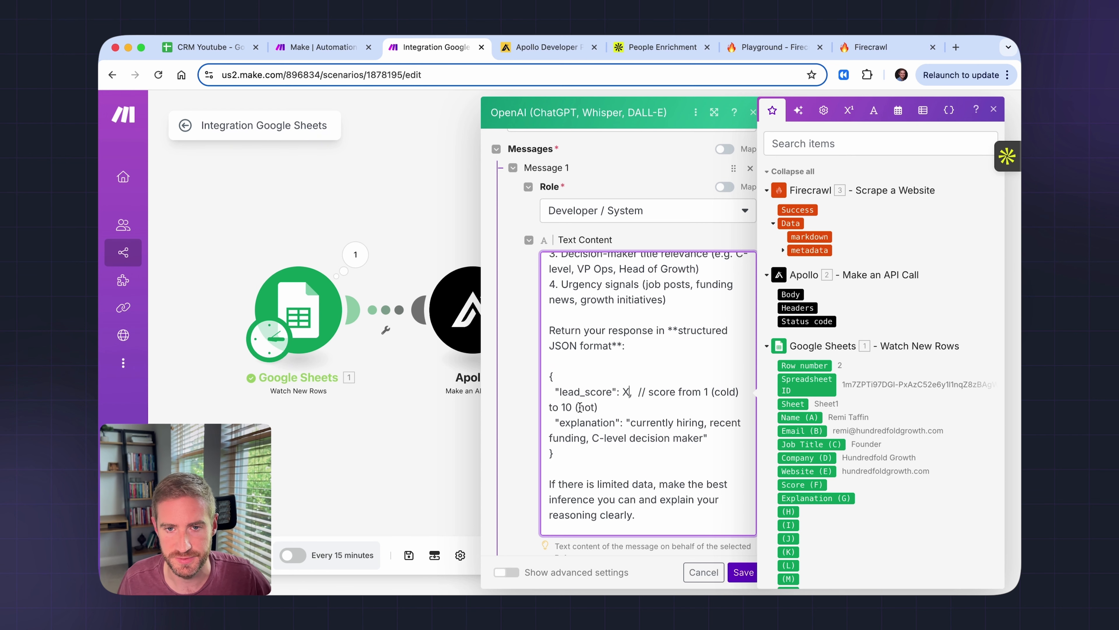
scroll(558, 392, "down", 1)
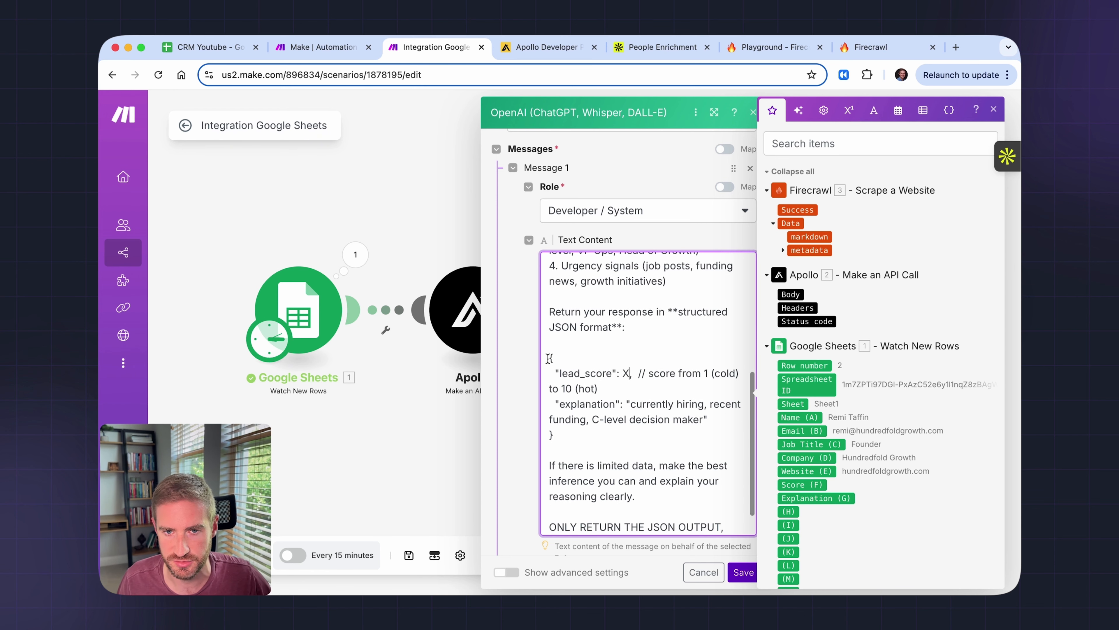
left_click_drag(550, 357, 574, 431)
left_click_drag(555, 373, 613, 372)
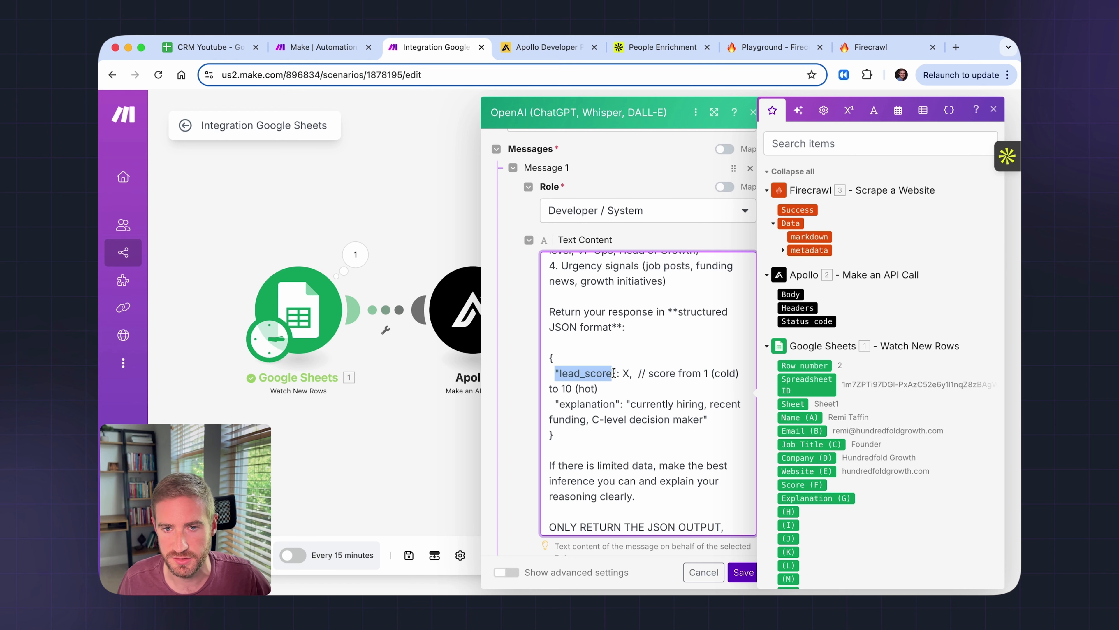
double_click(626, 371)
left_click(612, 372)
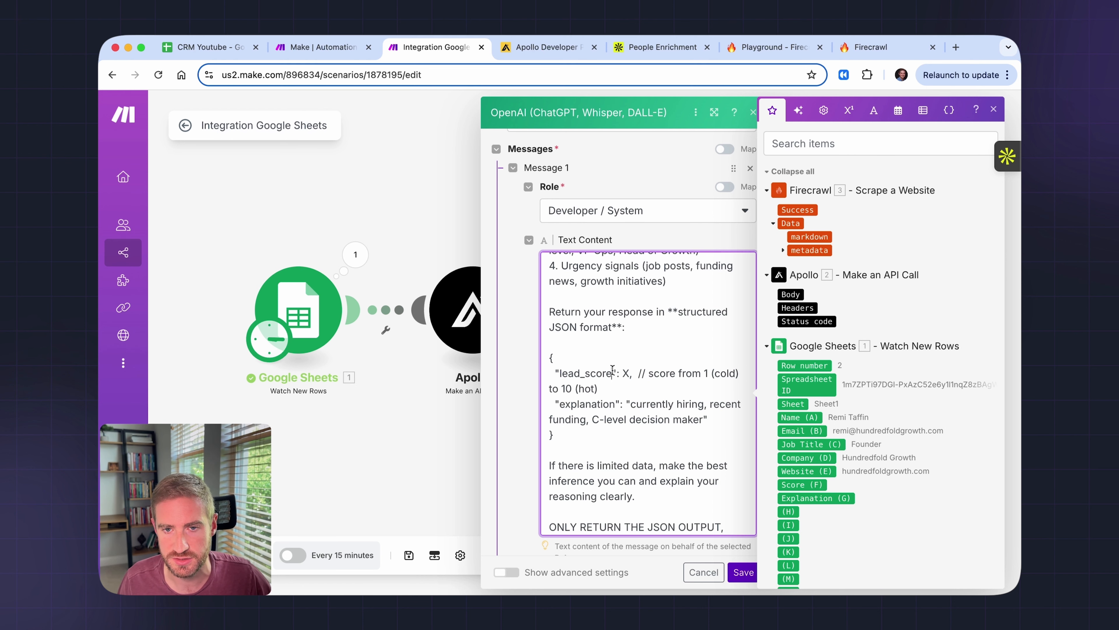
left_click_drag(654, 373, 690, 392)
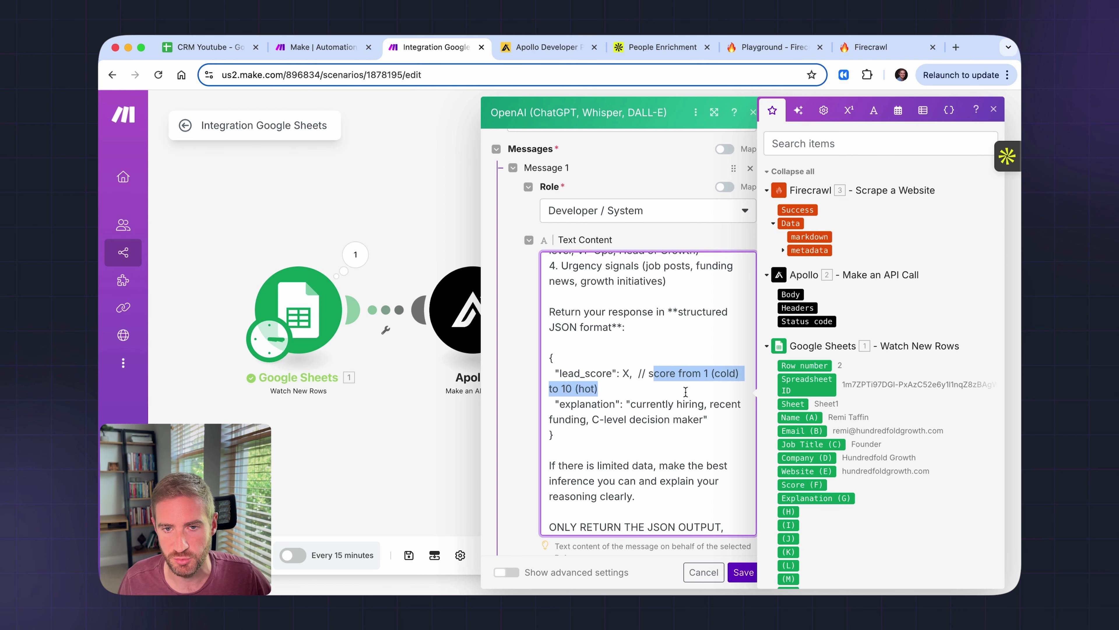
left_click_drag(558, 404, 701, 380)
scroll(646, 401, "down", 1)
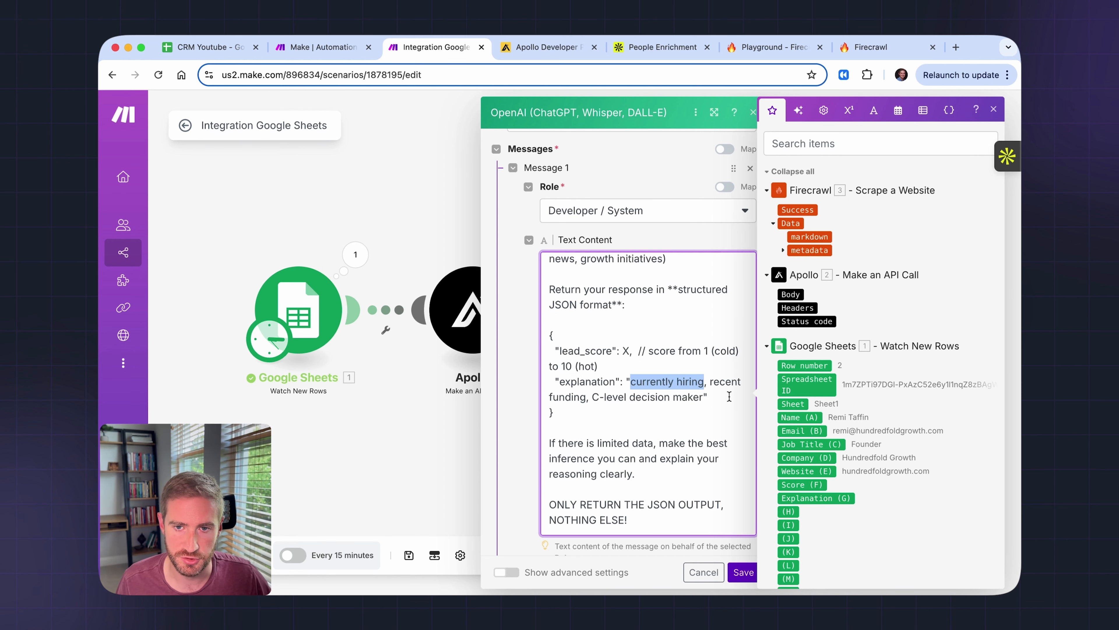
scroll(661, 400, "down", 1)
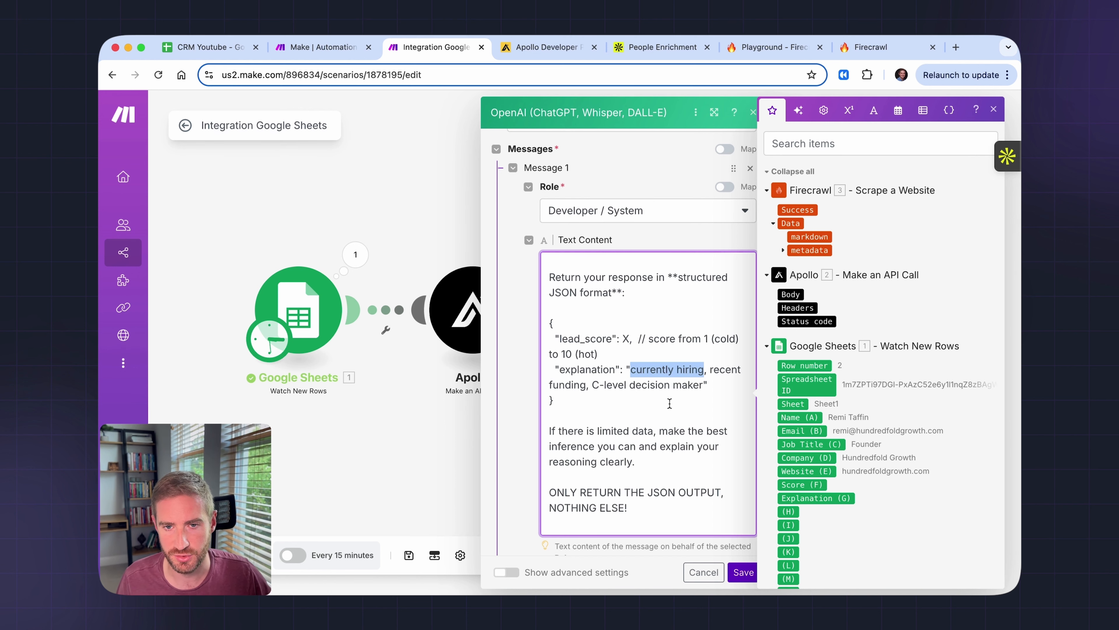
scroll(670, 404, "down", 2)
left_click_drag(589, 396, 638, 399)
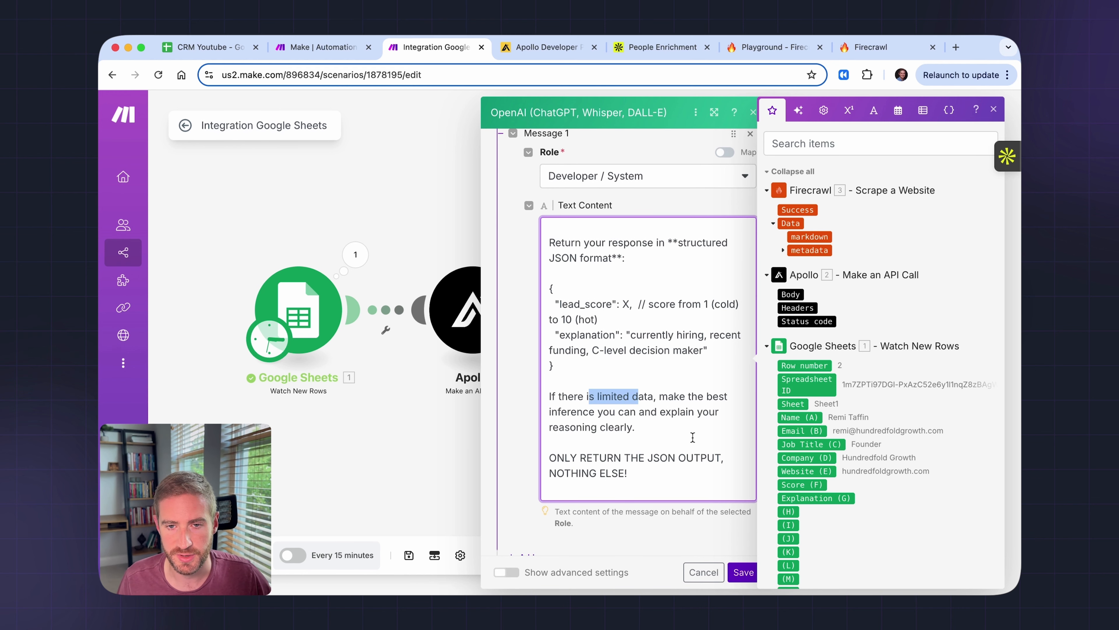
scroll(693, 437, "down", 2)
left_click_drag(627, 442, 565, 425)
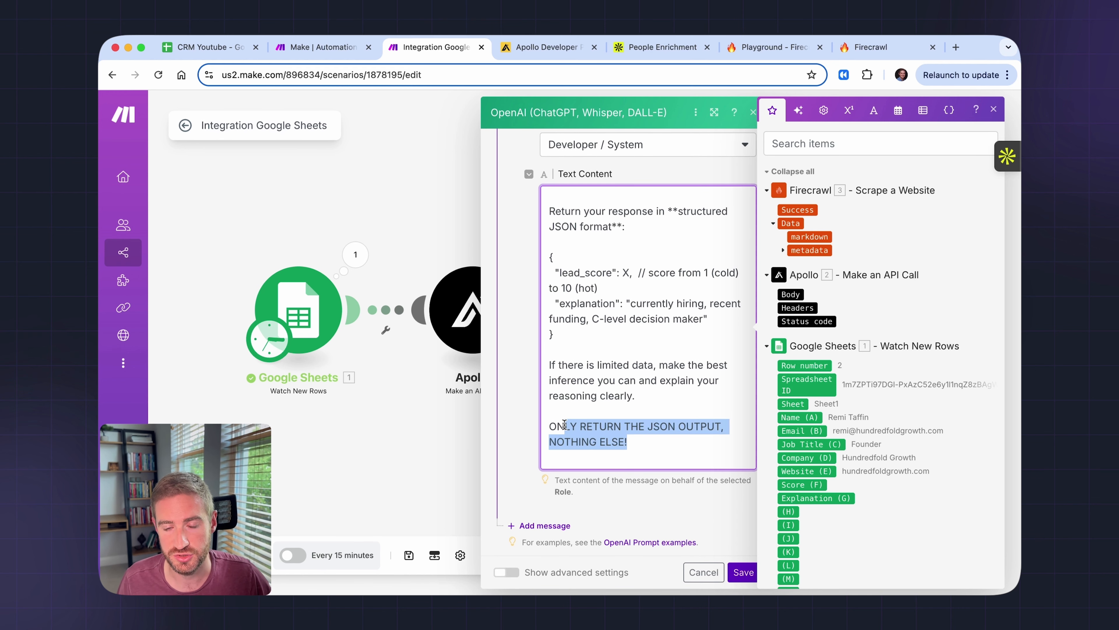
scroll(659, 485, "down", 1)
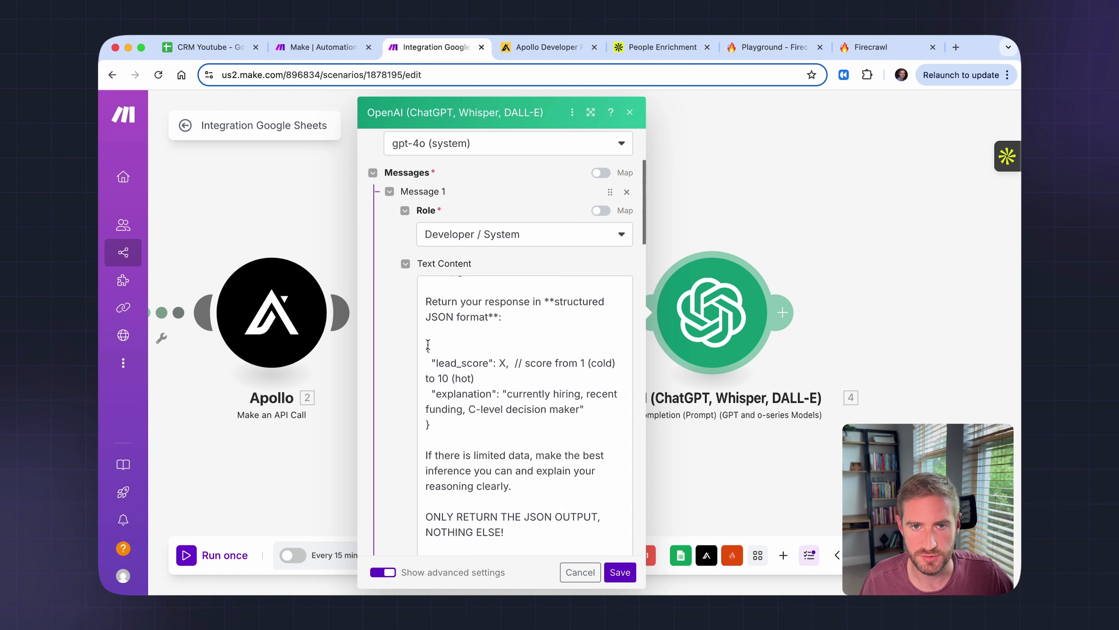
- Add a second prompt message with the User role
scroll(394, 326, "down", 3)
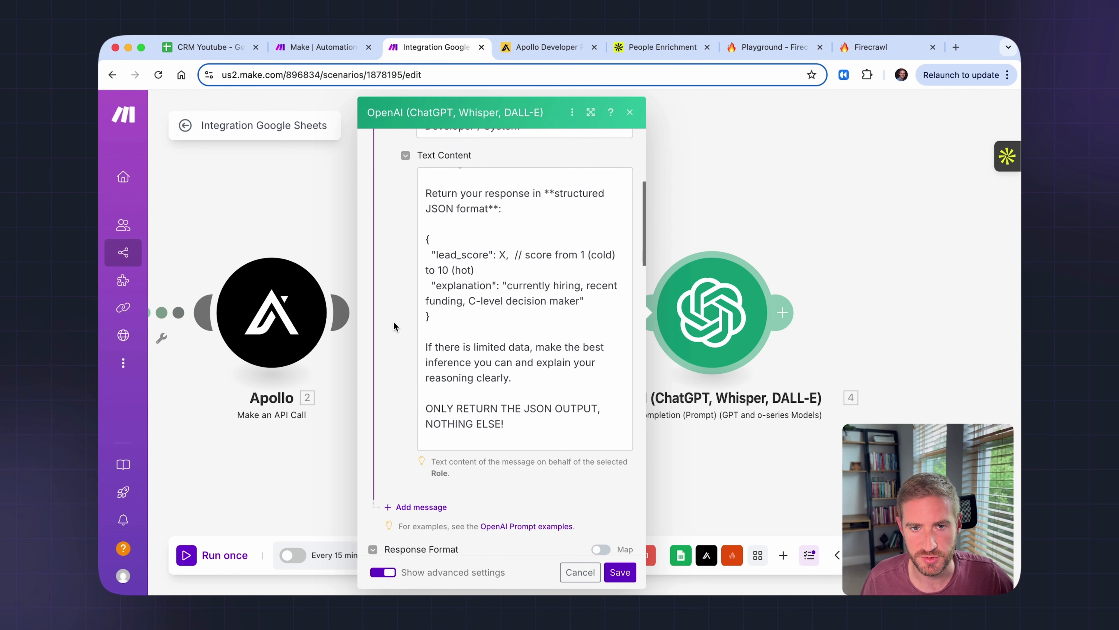
scroll(394, 326, "down", 3)
left_click(413, 403)
left_click(473, 454)
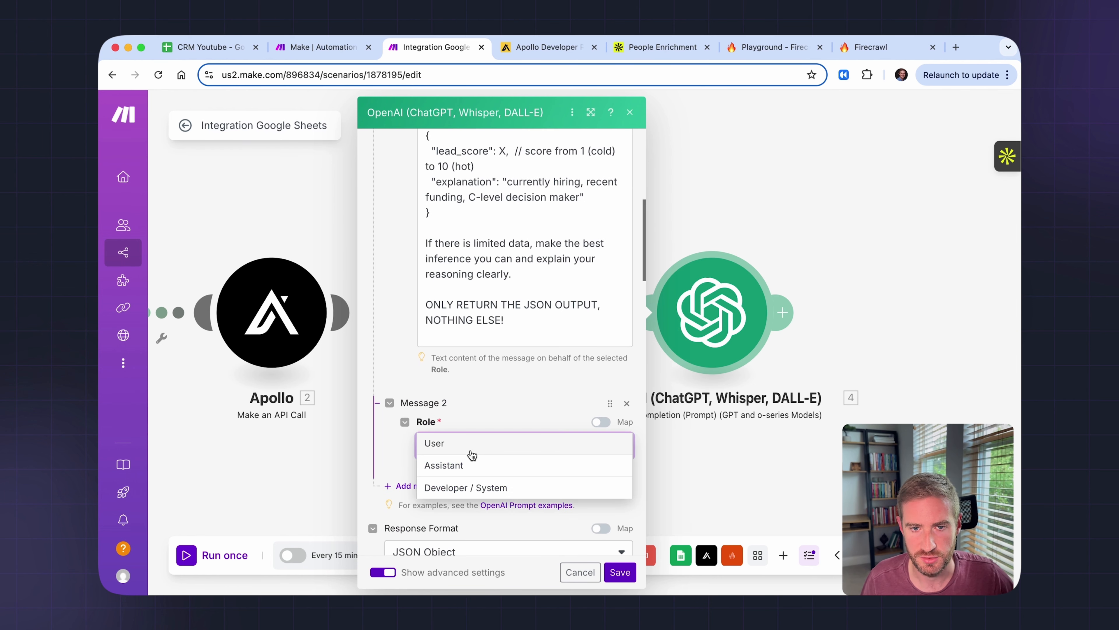
left_click(471, 449)
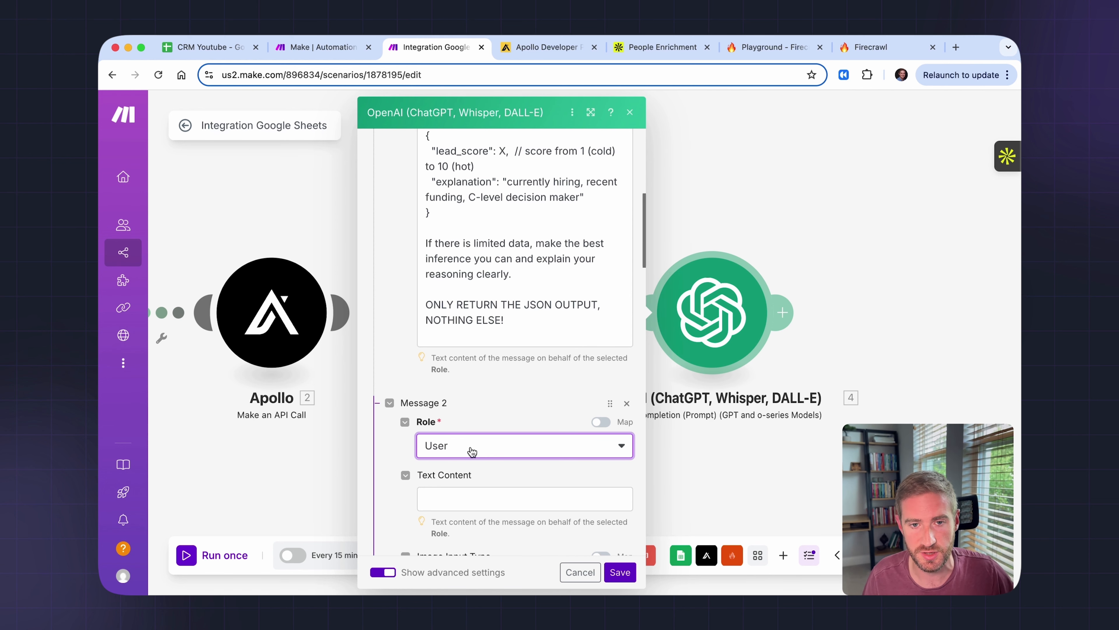
- Paste the lead details template, mapping Apollo's Body and Firecrawl's markdown into it
scroll(529, 482, "down", 2)
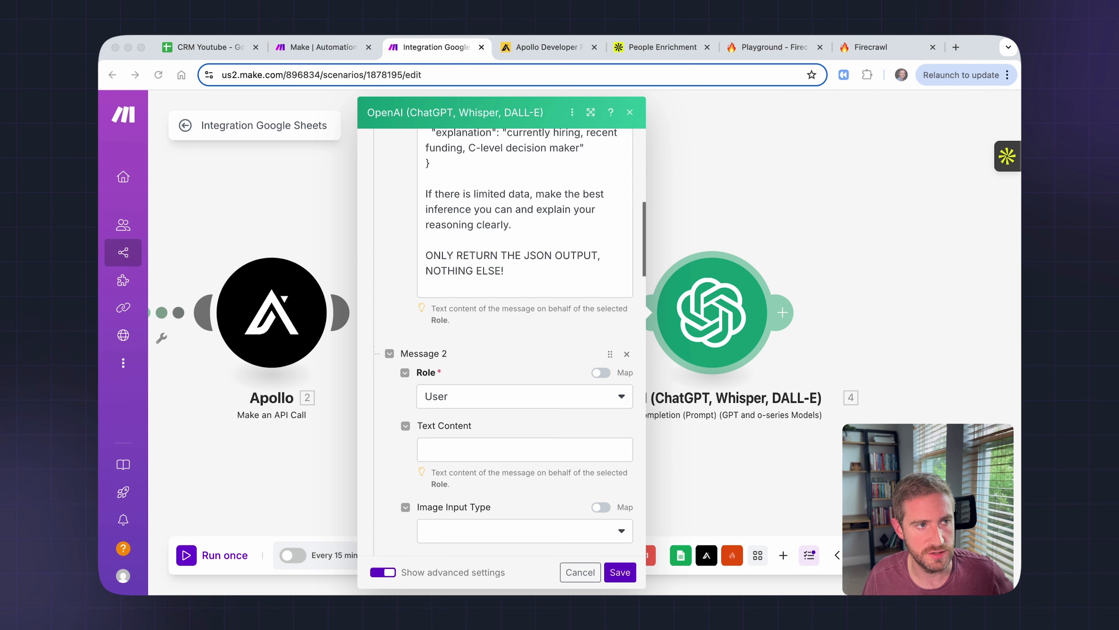
left_click(458, 446)
type("Name: 1. Name (A) Email: 1. Email (B) Job Title: 1. Job Title (C) Company: 1. Company (D) Website: 1. Score (F) Enriched person data: 6.body Company Website information: 8.data.markdown")
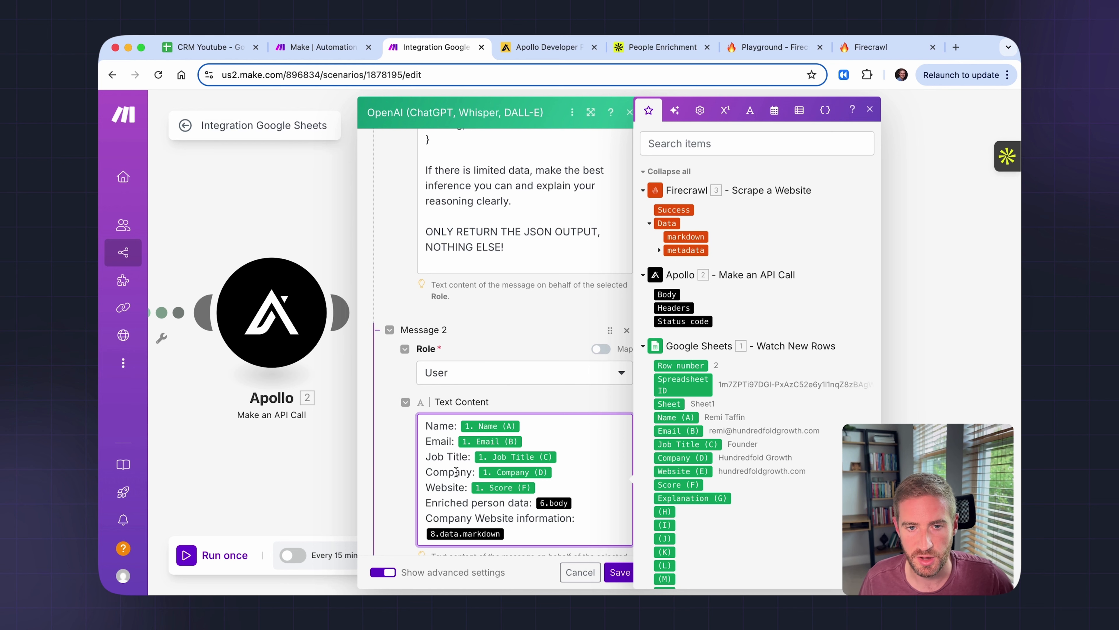
scroll(456, 472, "down", 1)
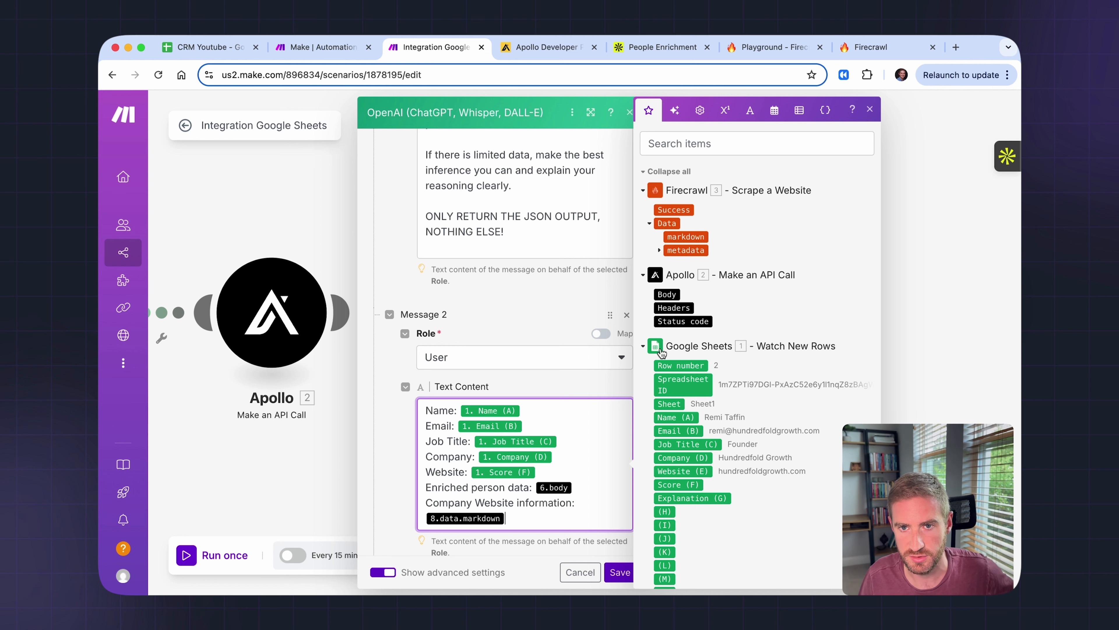
left_click(665, 294)
left_click(532, 515)
key("BackSpace")
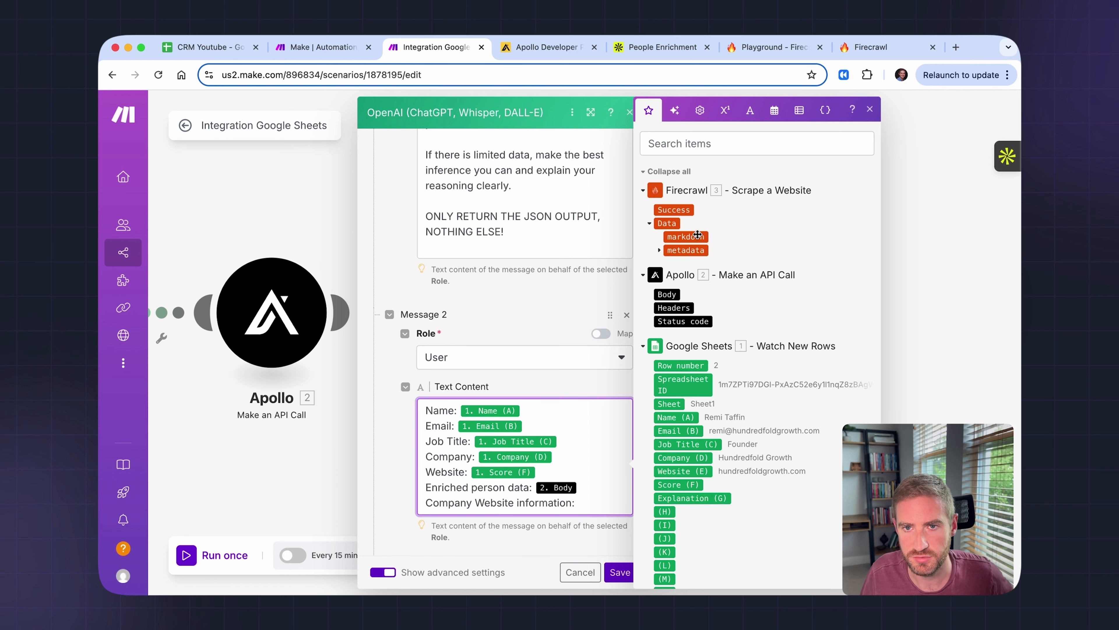
left_click_drag(687, 238, 604, 509)
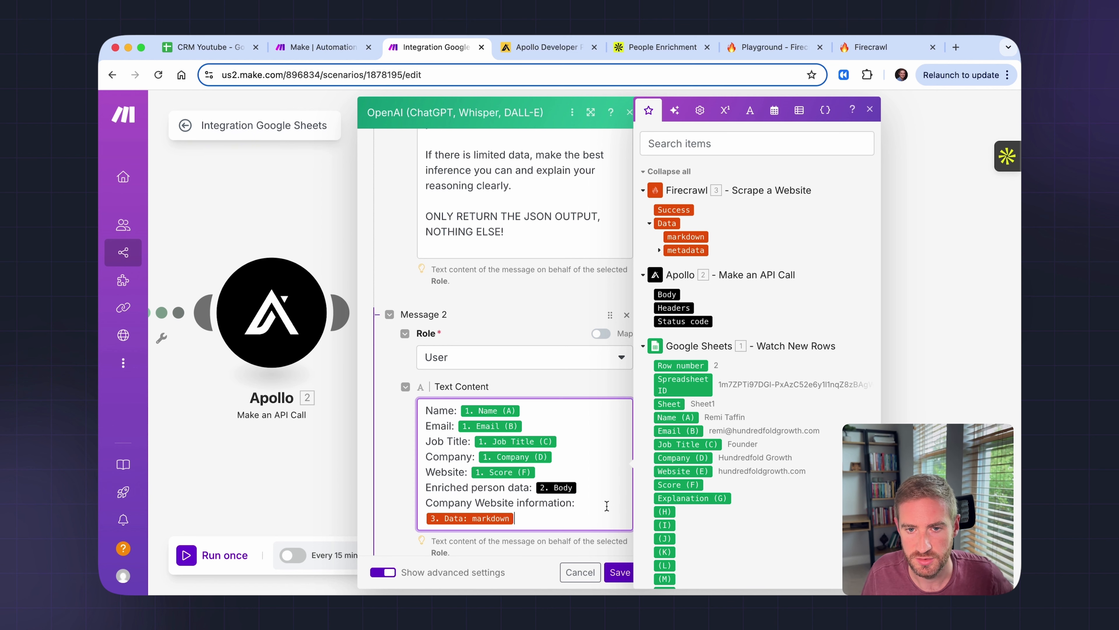
scroll(559, 528, "down", 1)
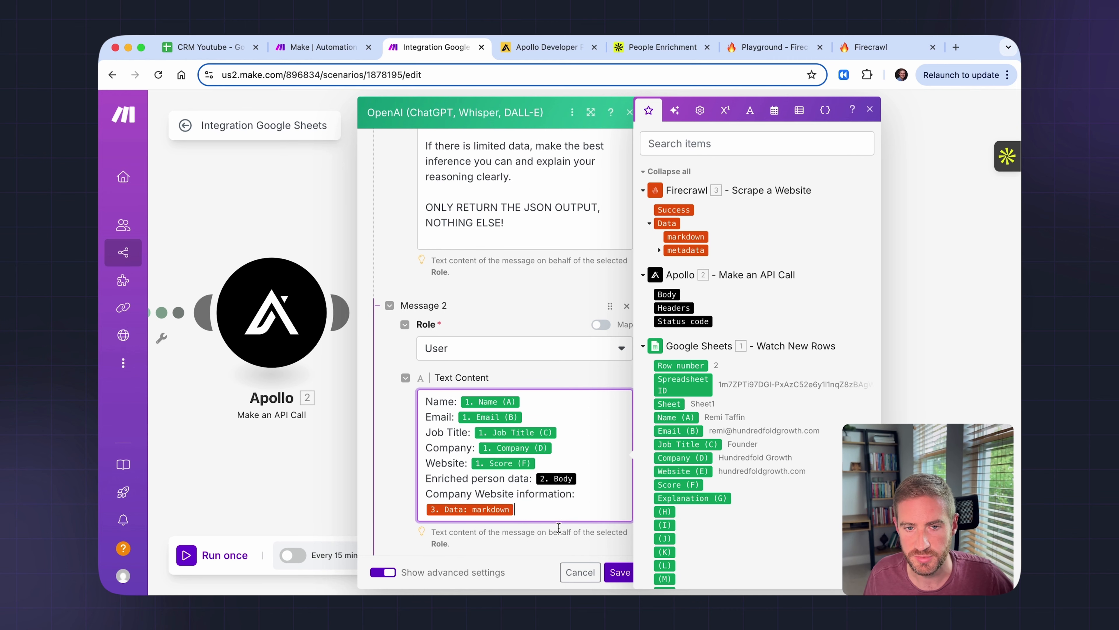
scroll(596, 538, "down", 3)
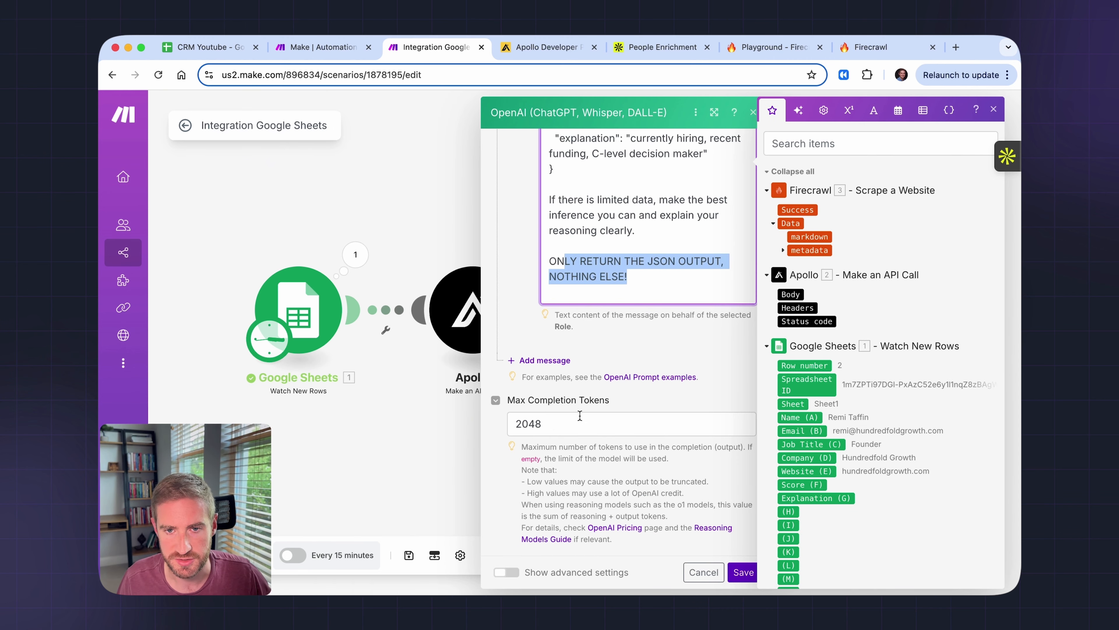
- In advanced settings, set Response Format to JSON Object and Parse JSON Response to Yes
left_click(506, 572)
scroll(531, 387, "down", 2)
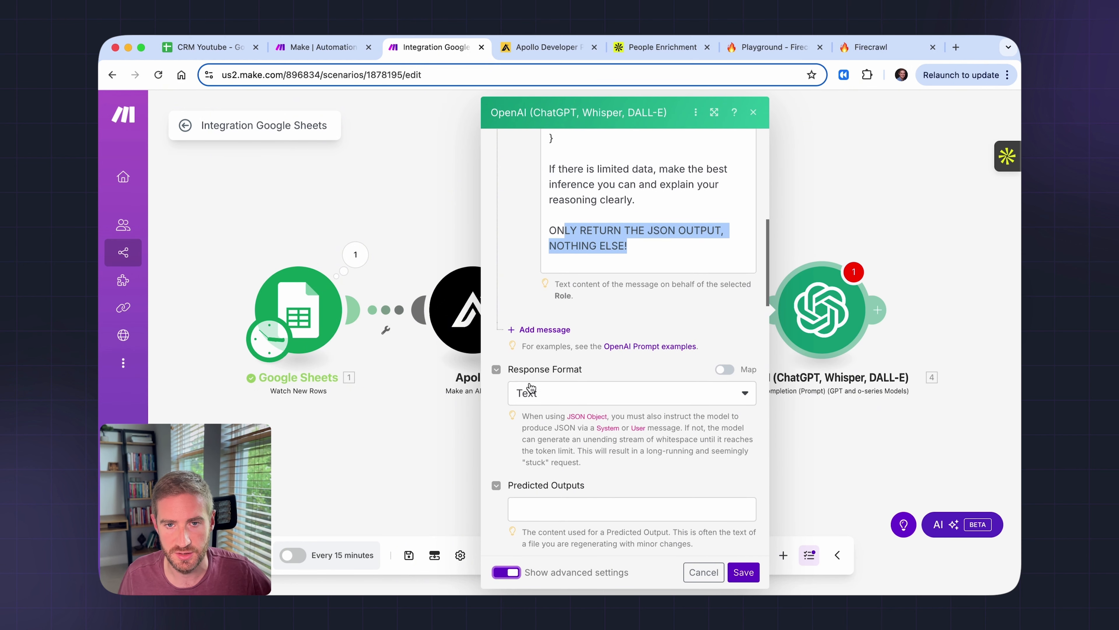
scroll(553, 393, "down", 1)
left_click(547, 393)
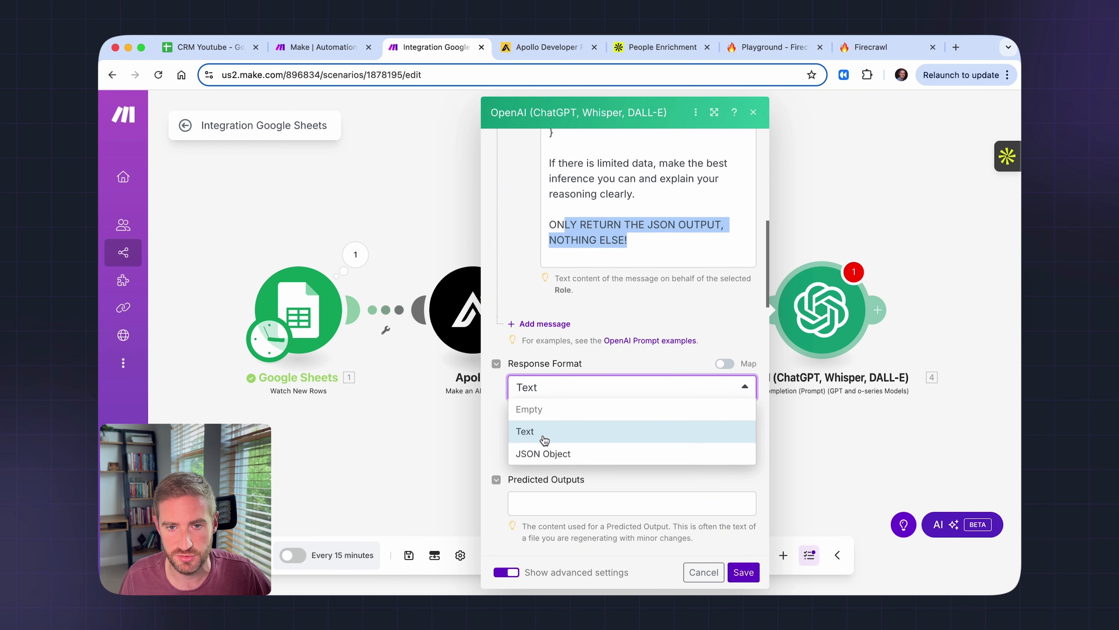
left_click(546, 453)
scroll(606, 432, "down", 3)
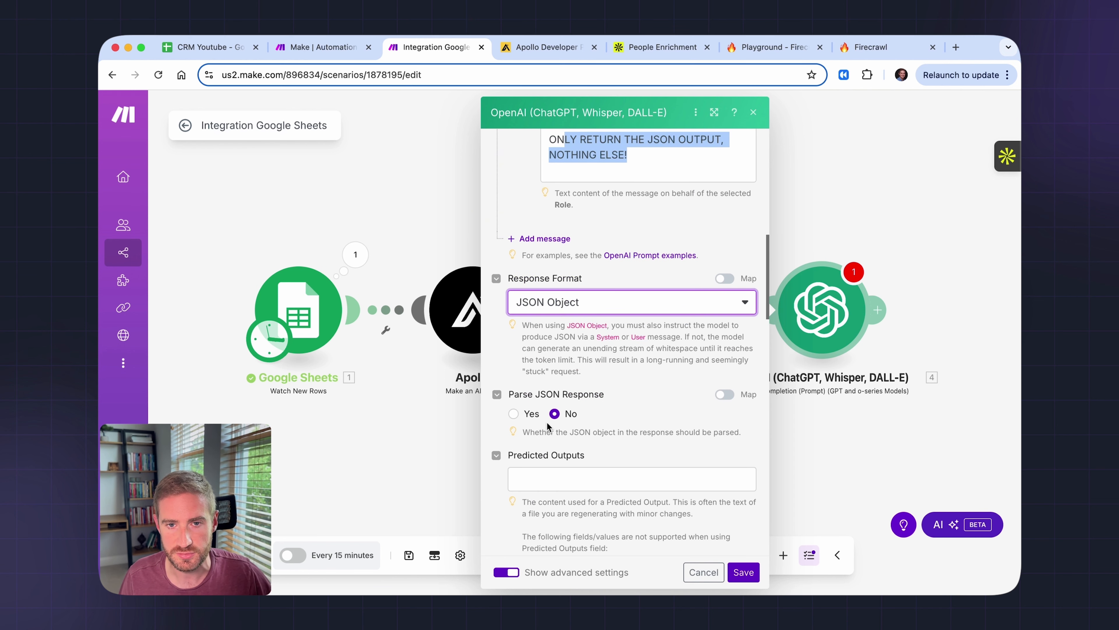
left_click(514, 413)
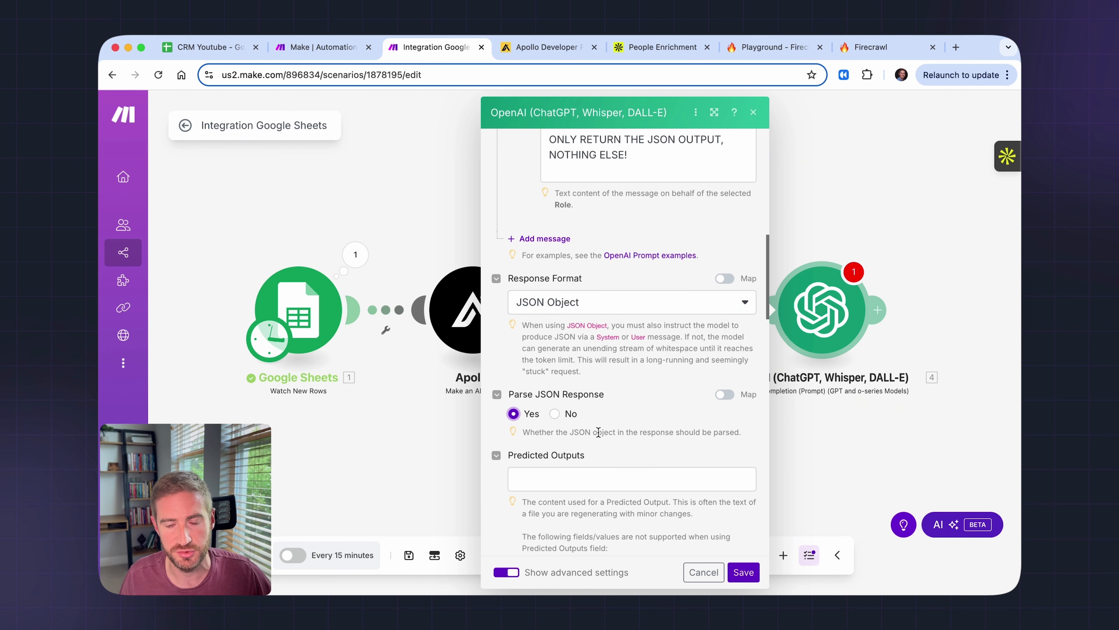
- Save the OpenAI module and glance at the CRM Youtube spreadsheet before returning to Make
scroll(598, 432, "down", 3)
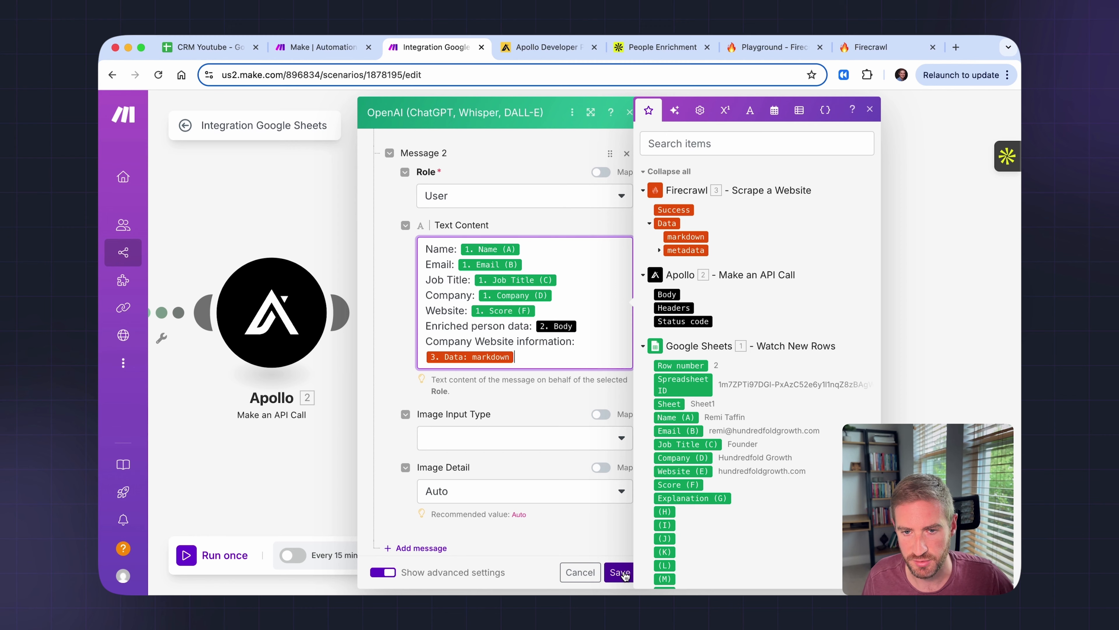
left_click(619, 572)
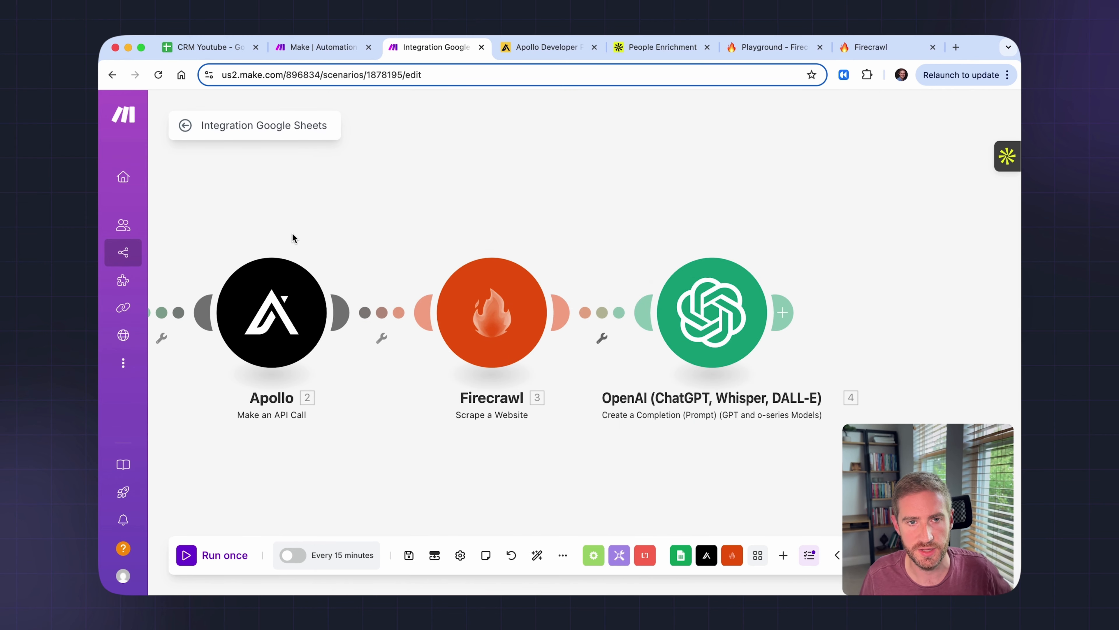
left_click(228, 54)
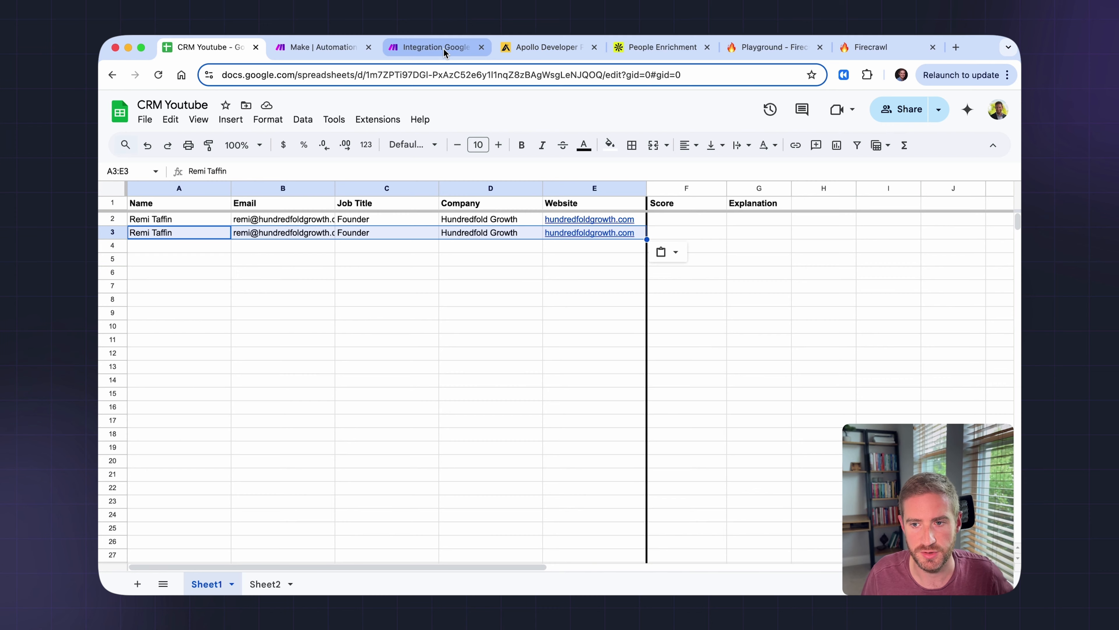
left_click(413, 52)
- Run the scenario once and inspect the Google Sheets and Firecrawl scraped markdown outputs
left_click(207, 555)
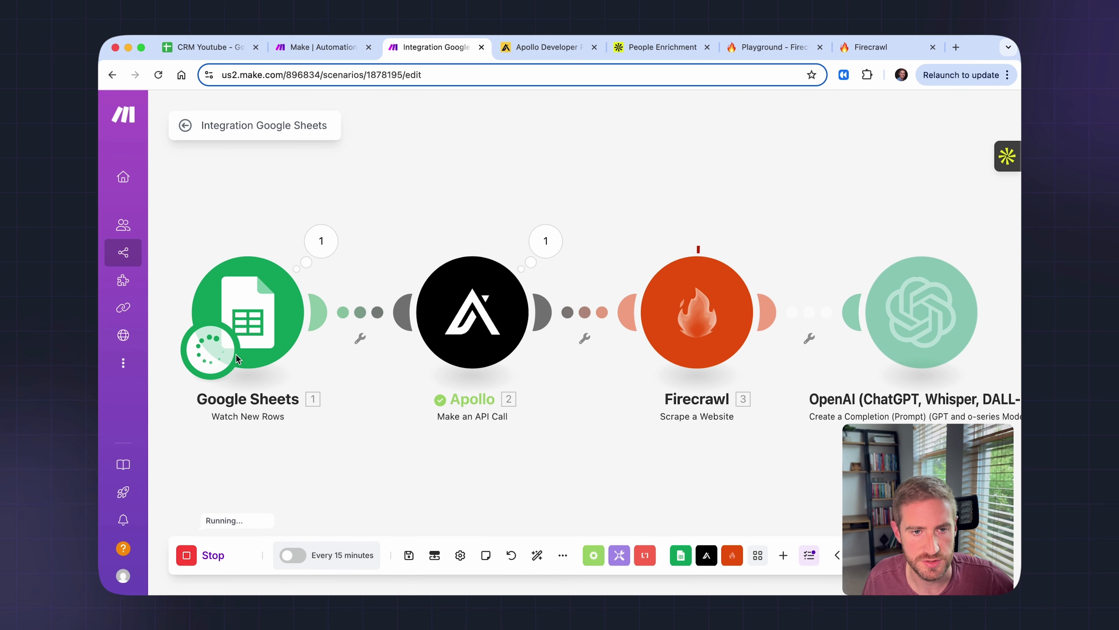
left_click(321, 242)
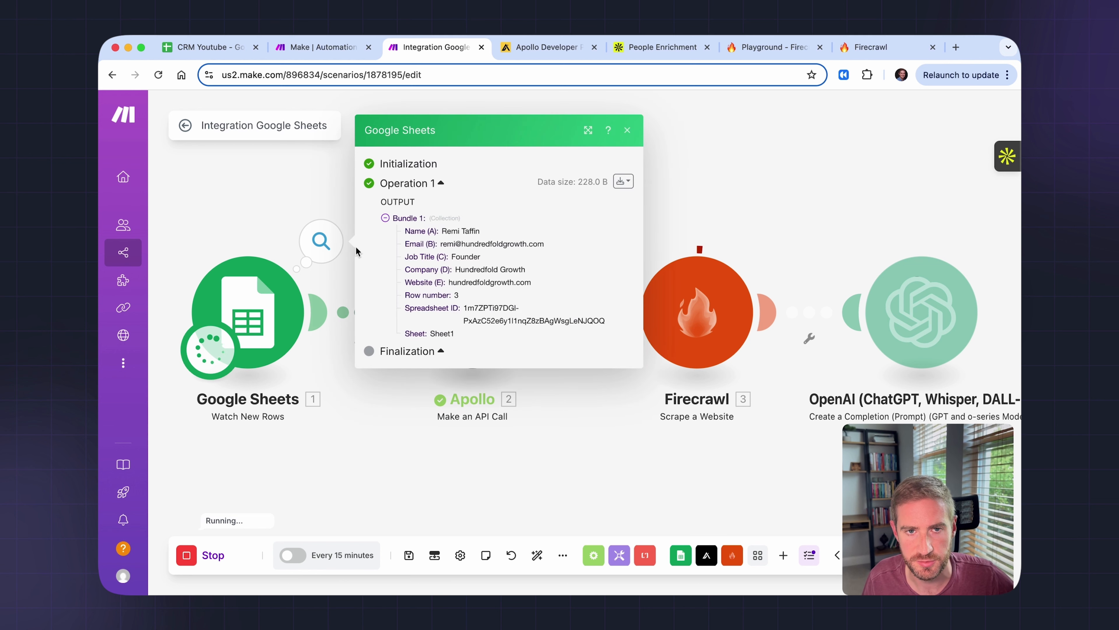
left_click(496, 450)
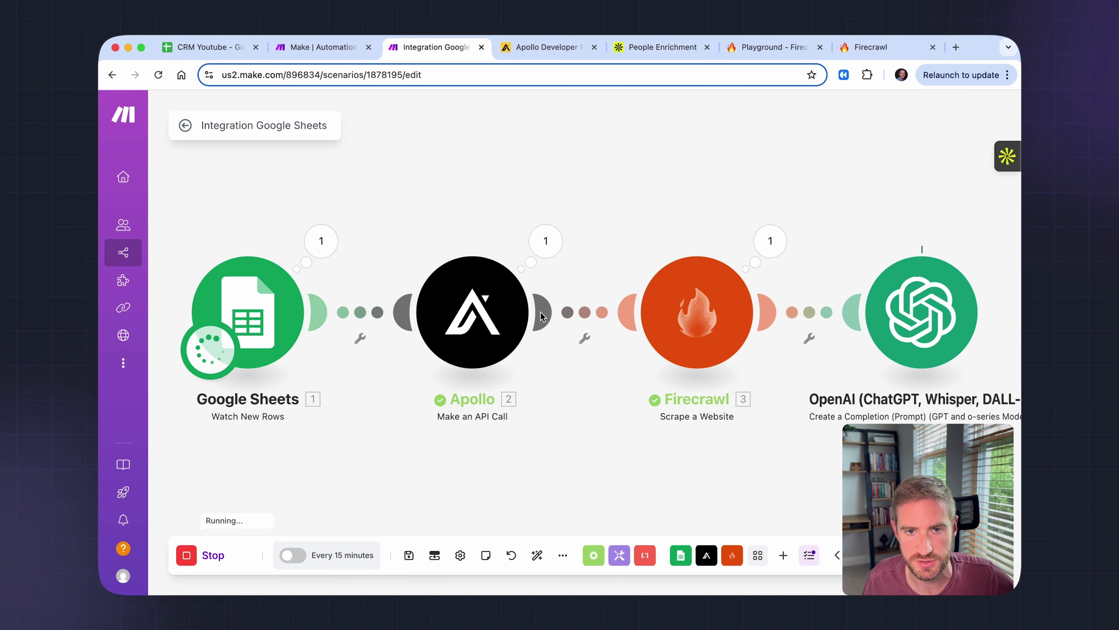
left_click(772, 241)
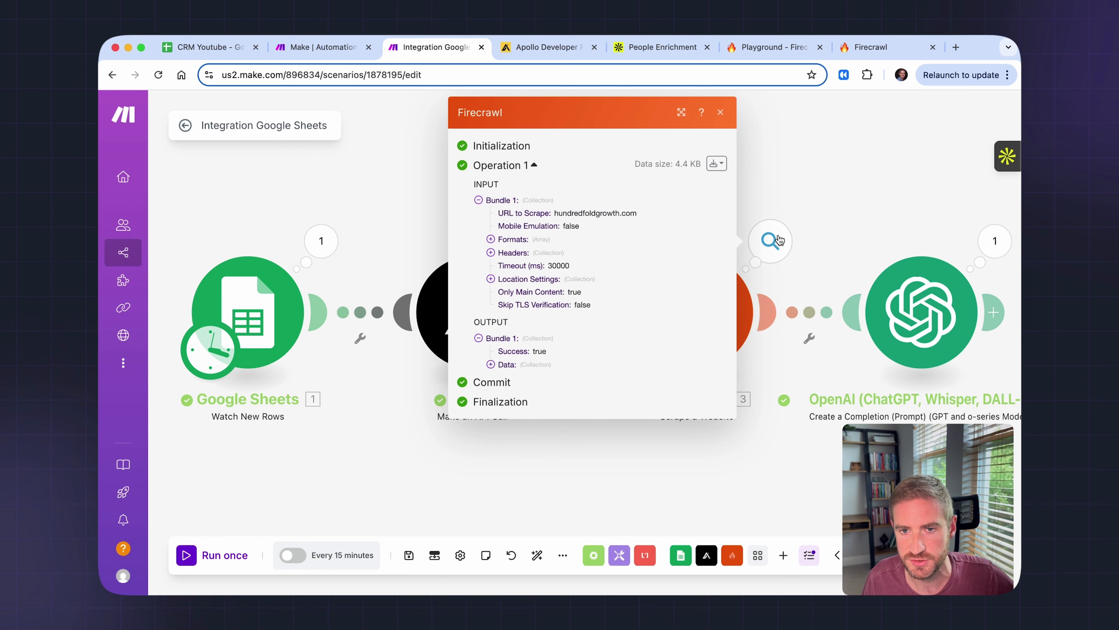
left_click(490, 365)
left_click(503, 378)
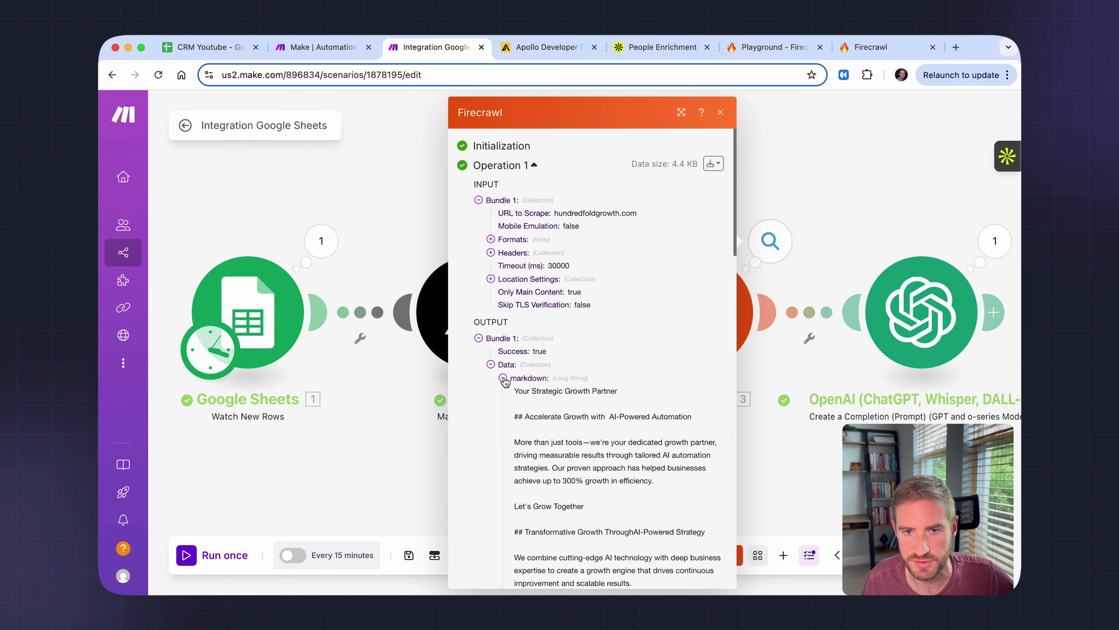
scroll(518, 361, "down", 2)
left_click_drag(513, 339, 608, 489)
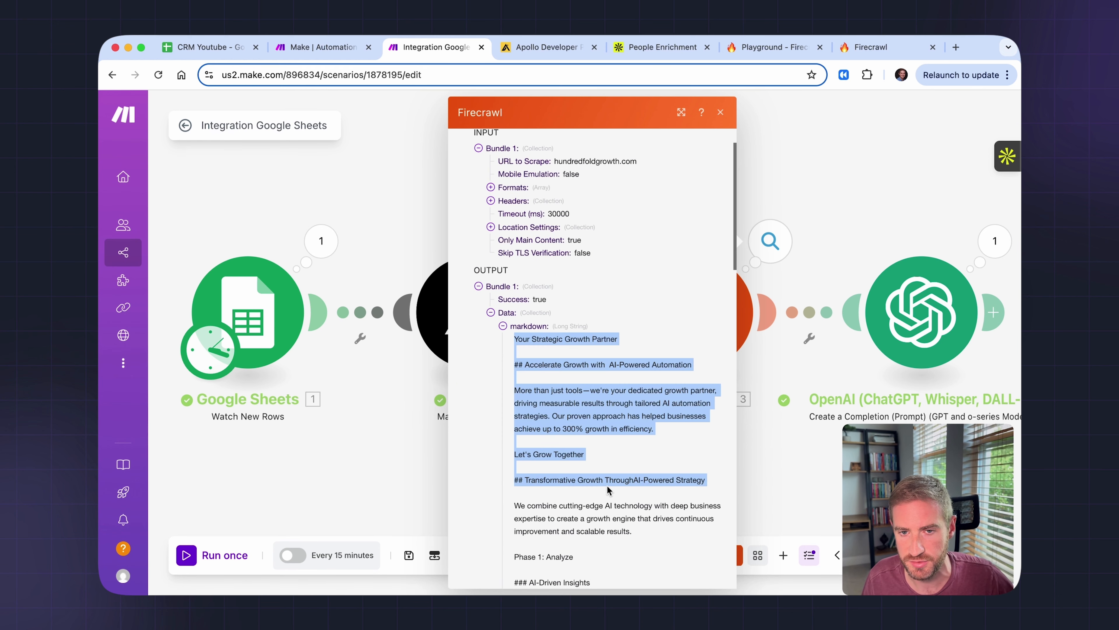
left_click(720, 114)
- Review OpenAI's result of lead_score 8 with explanation, then add a step after it
left_click(740, 300)
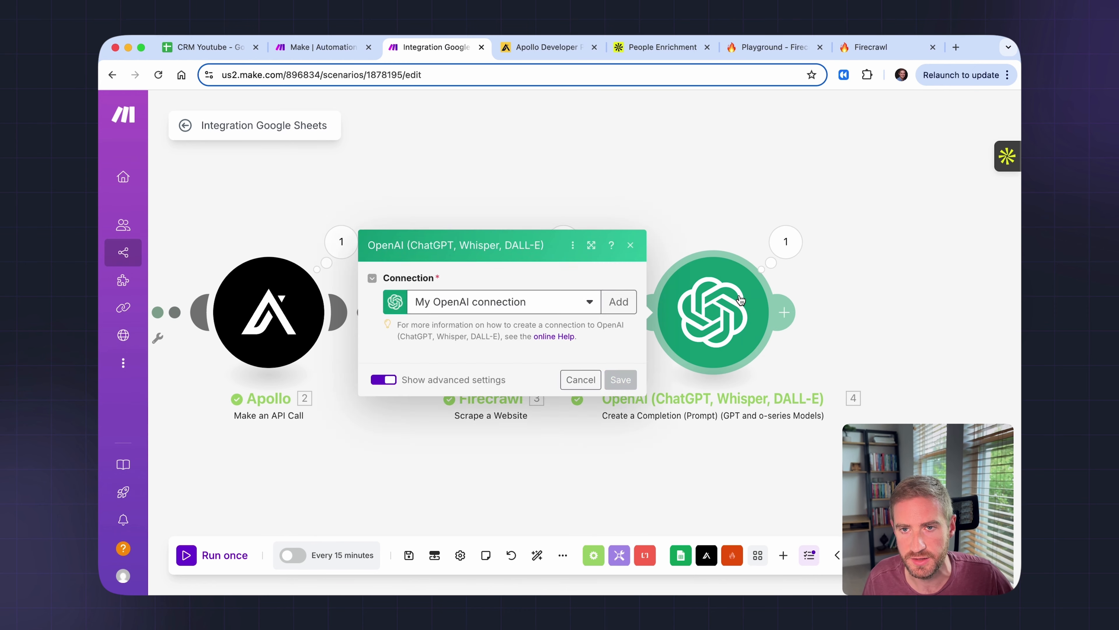
left_click(633, 113)
left_click(786, 242)
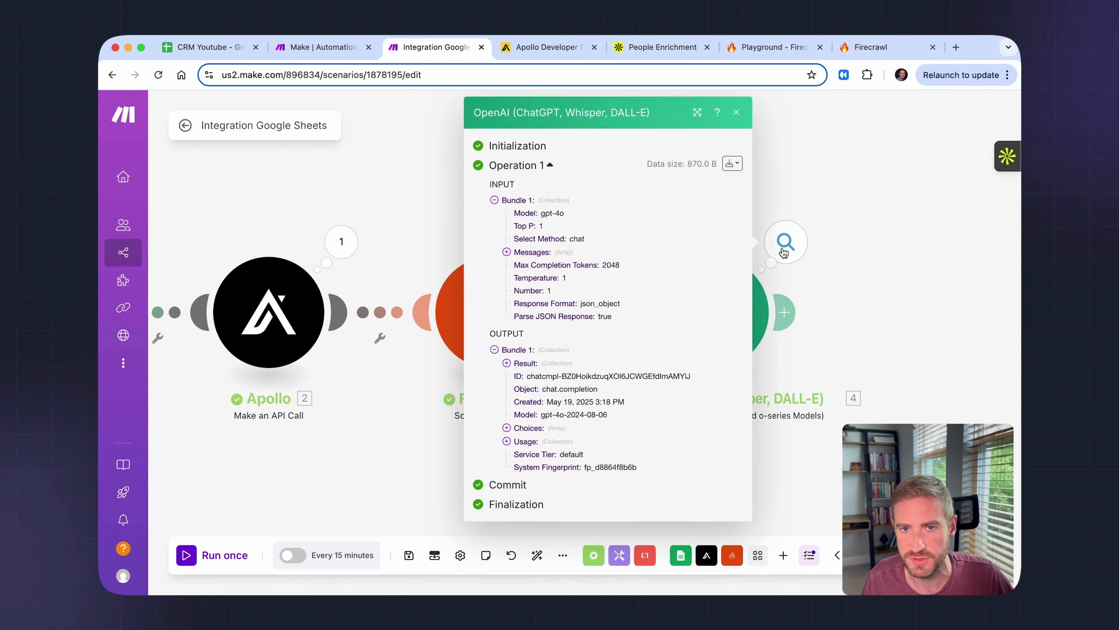
left_click(507, 364)
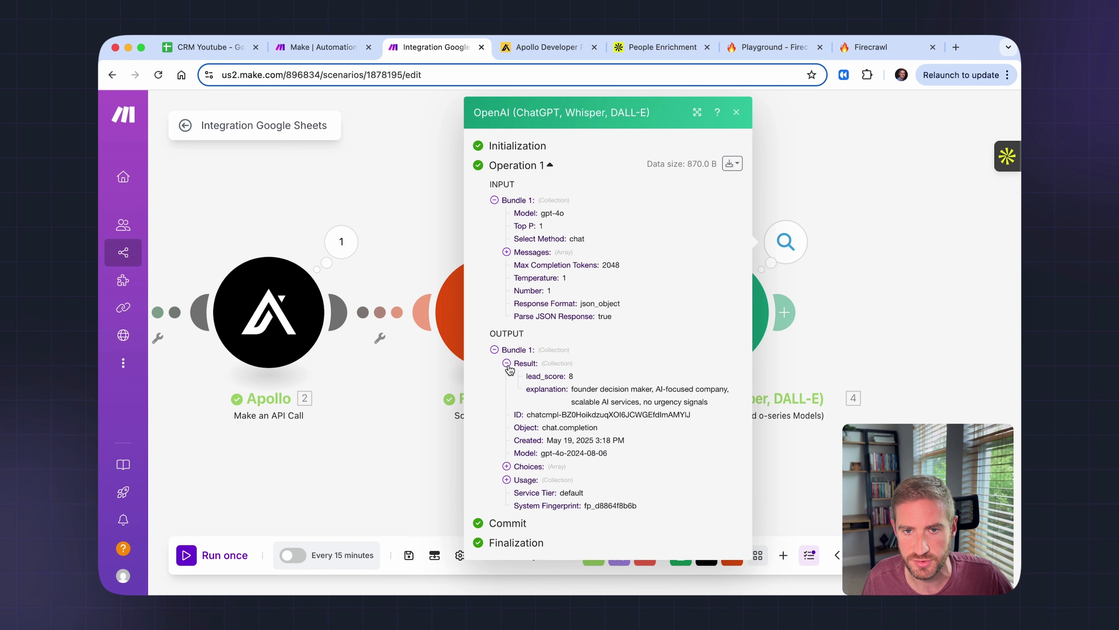
left_click_drag(528, 380, 588, 383)
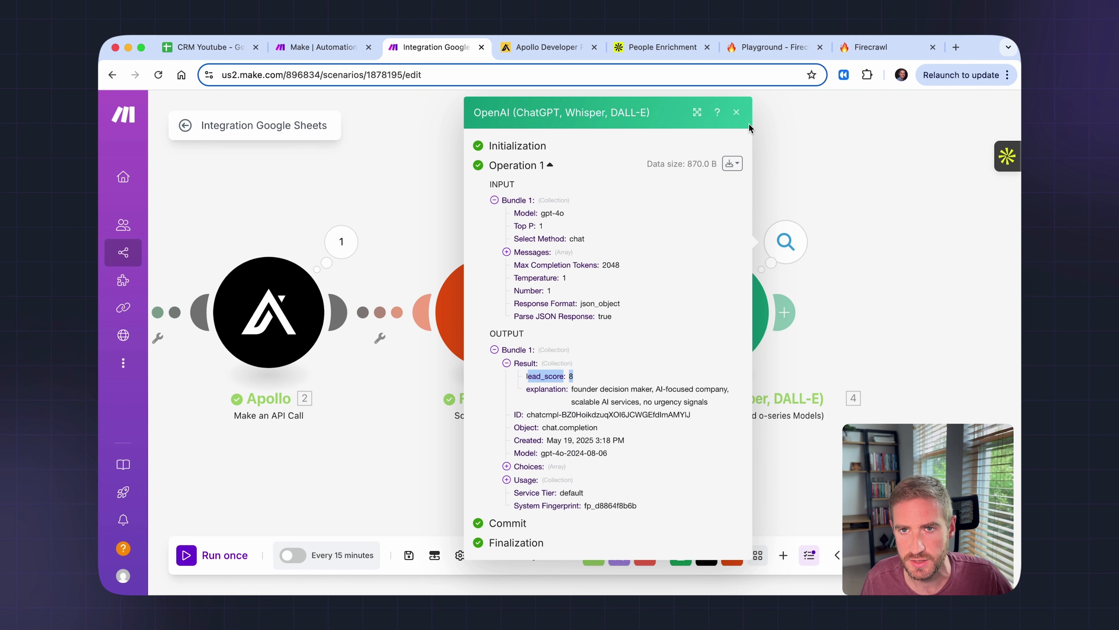
left_click(737, 113)
left_click(790, 312)
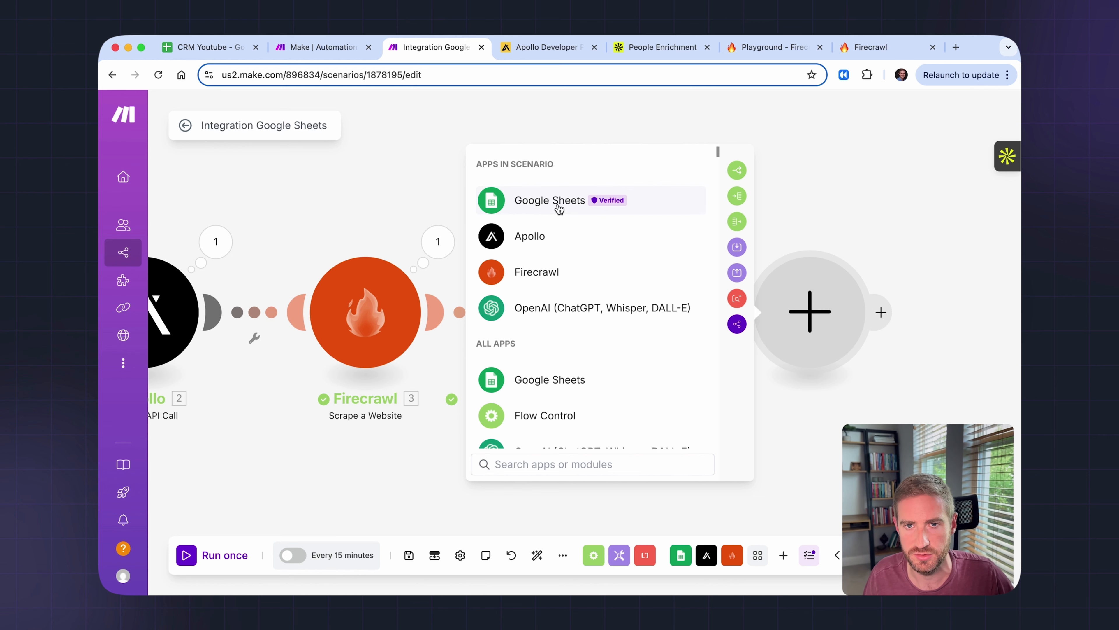
- Add Google Sheets Update a Row on Sheet1, mapping the trigger's row number
left_click(560, 207)
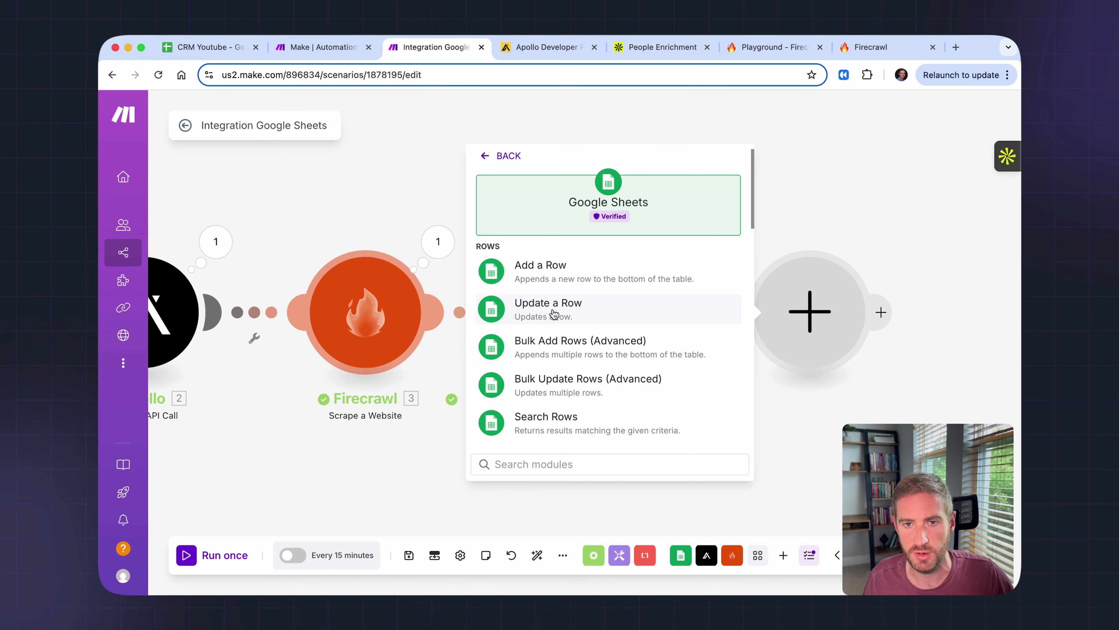
left_click(554, 309)
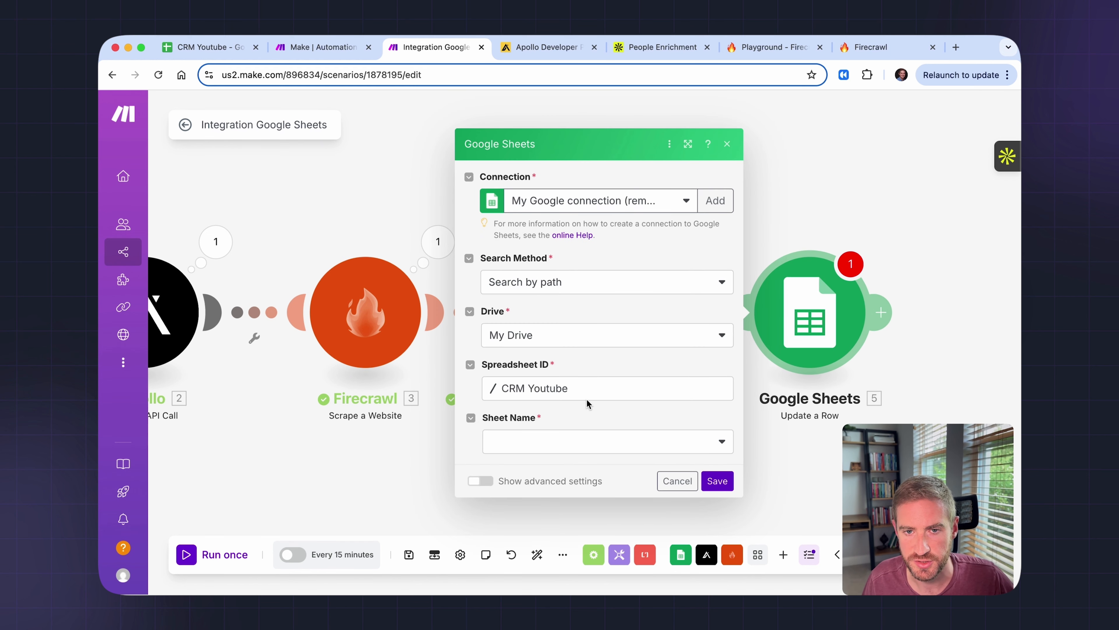
left_click(537, 442)
left_click(538, 443)
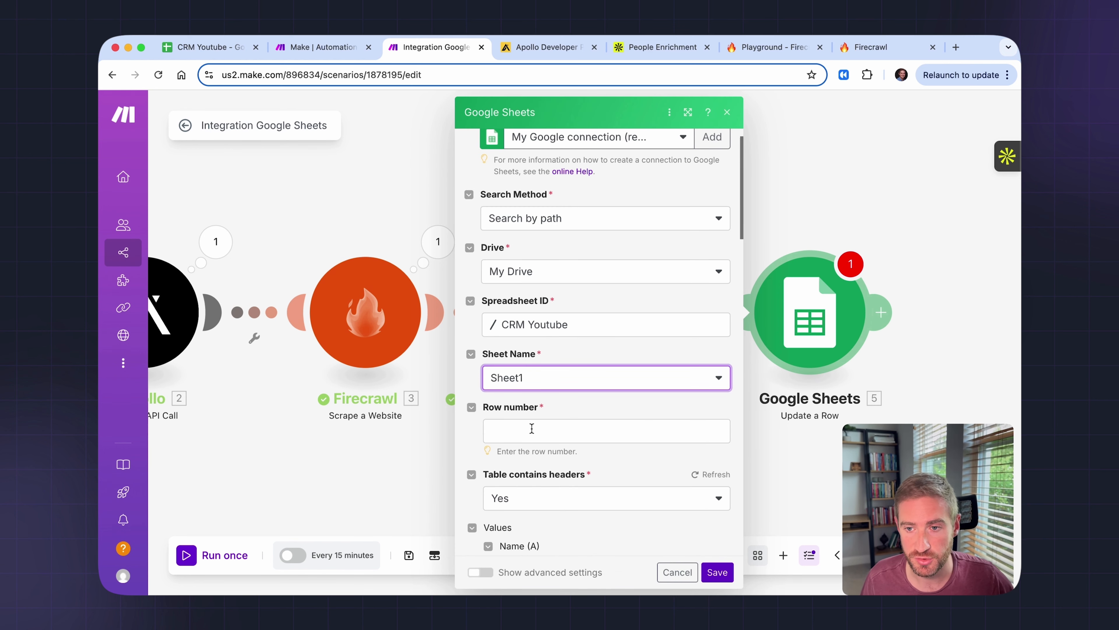
left_click(532, 428)
scroll(792, 336, "down", 15)
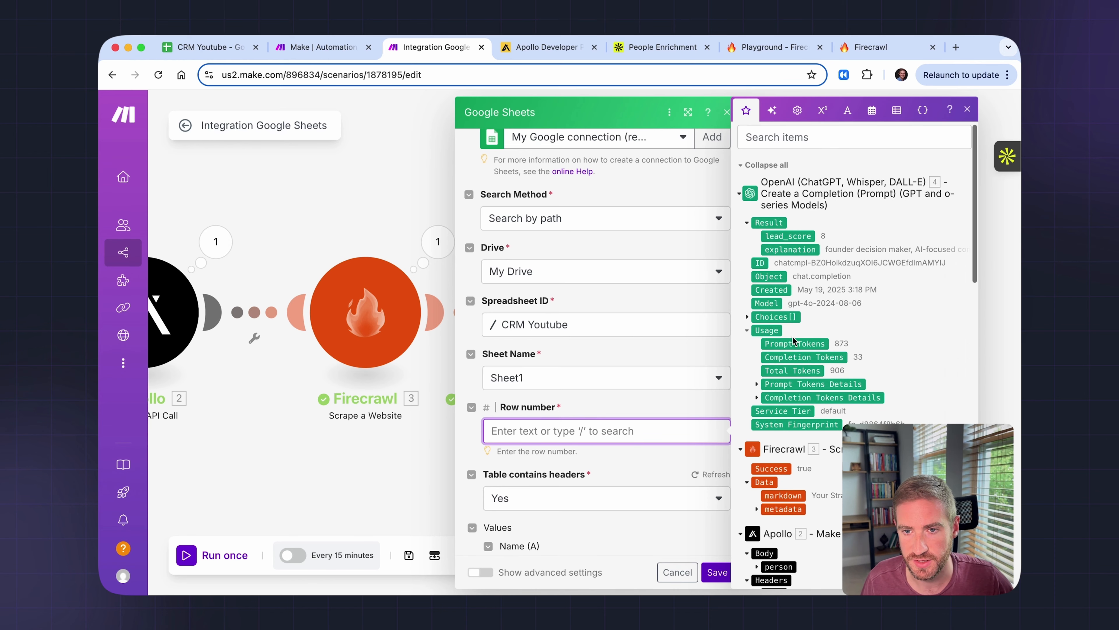
scroll(793, 338, "down", 5)
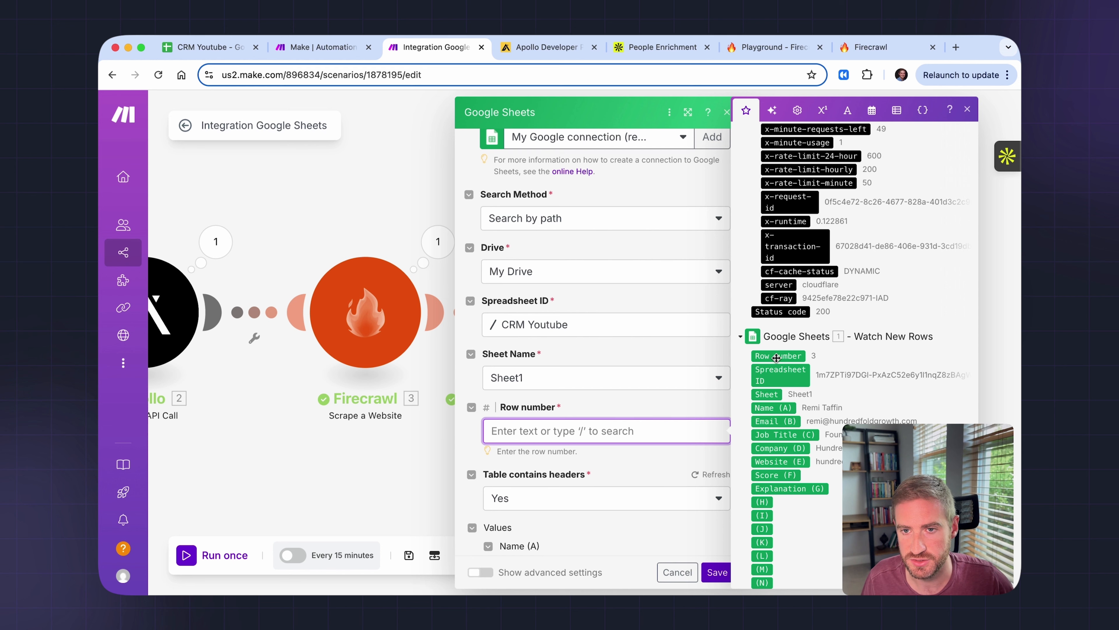
left_click_drag(784, 357, 567, 422)
- Map lead_score to Score (F) and explanation to Explanation (G), then save
scroll(585, 446, "down", 10)
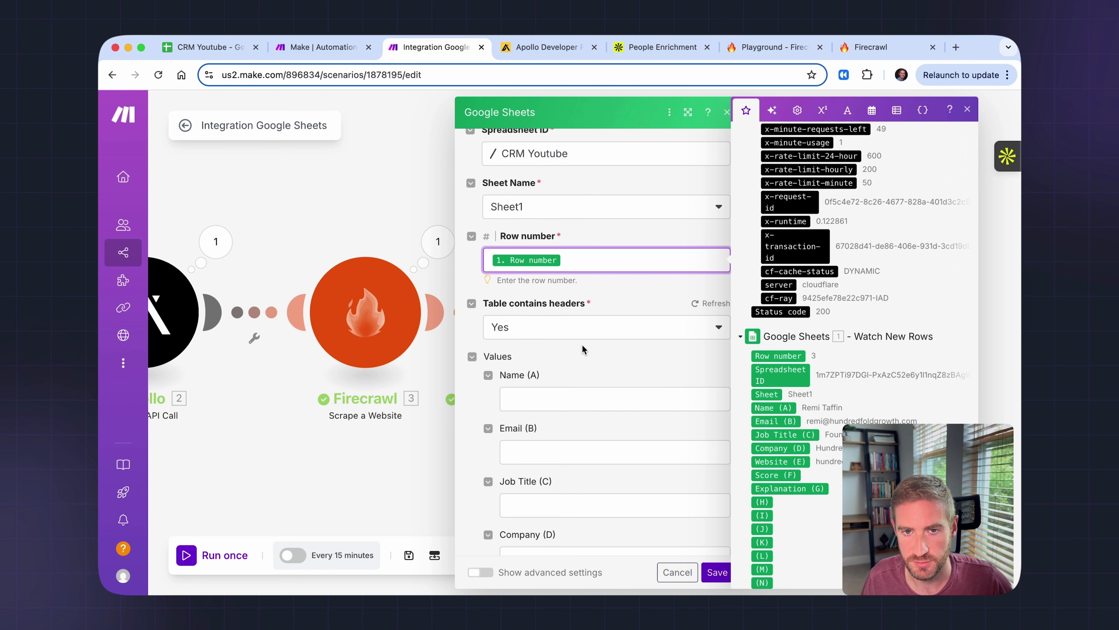
scroll(582, 345, "down", 7)
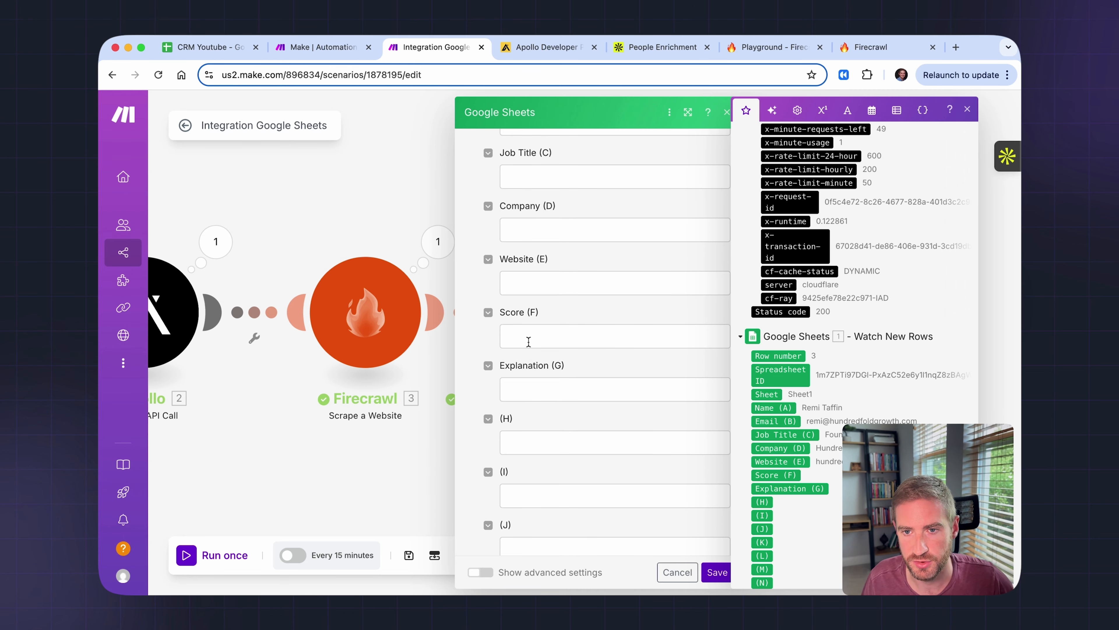
scroll(835, 359, "up", 15)
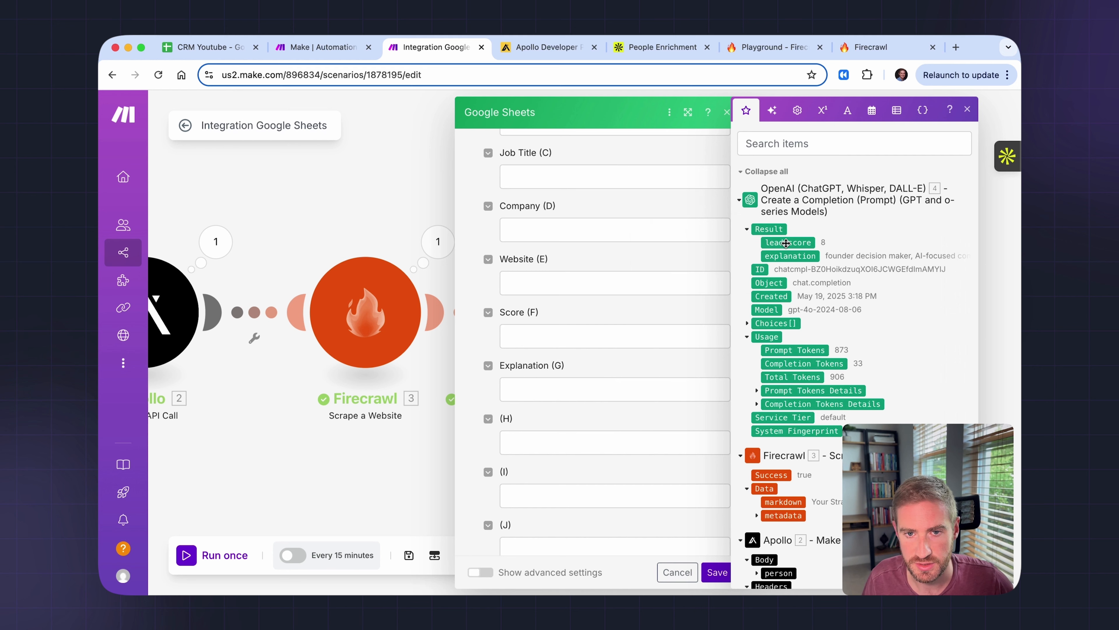
left_click_drag(785, 243, 551, 333)
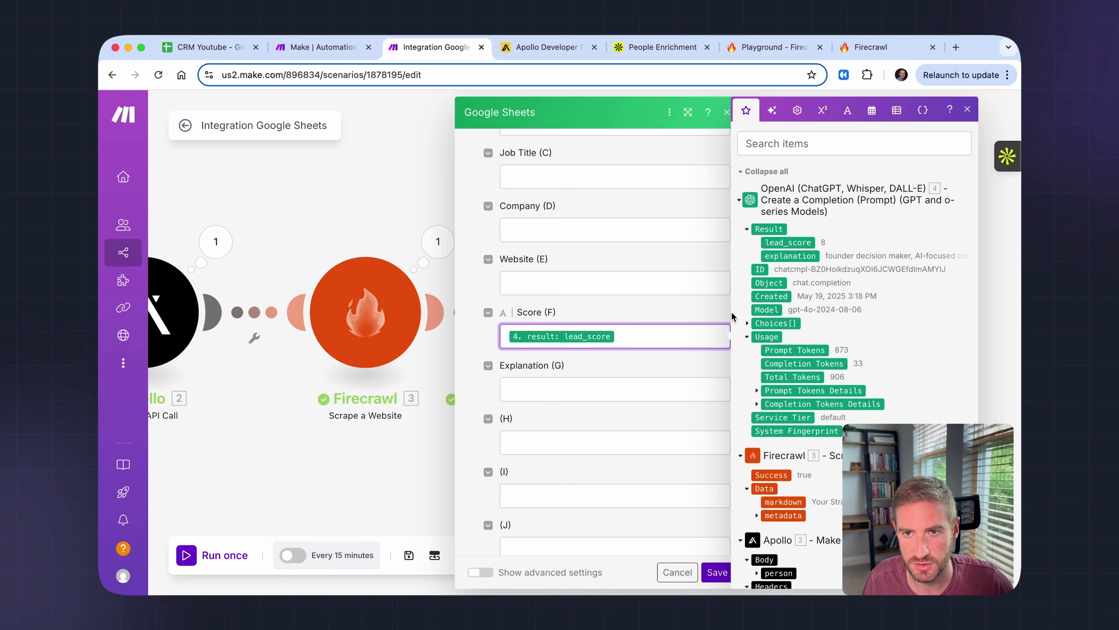
left_click_drag(805, 258, 603, 395)
left_click(716, 572)
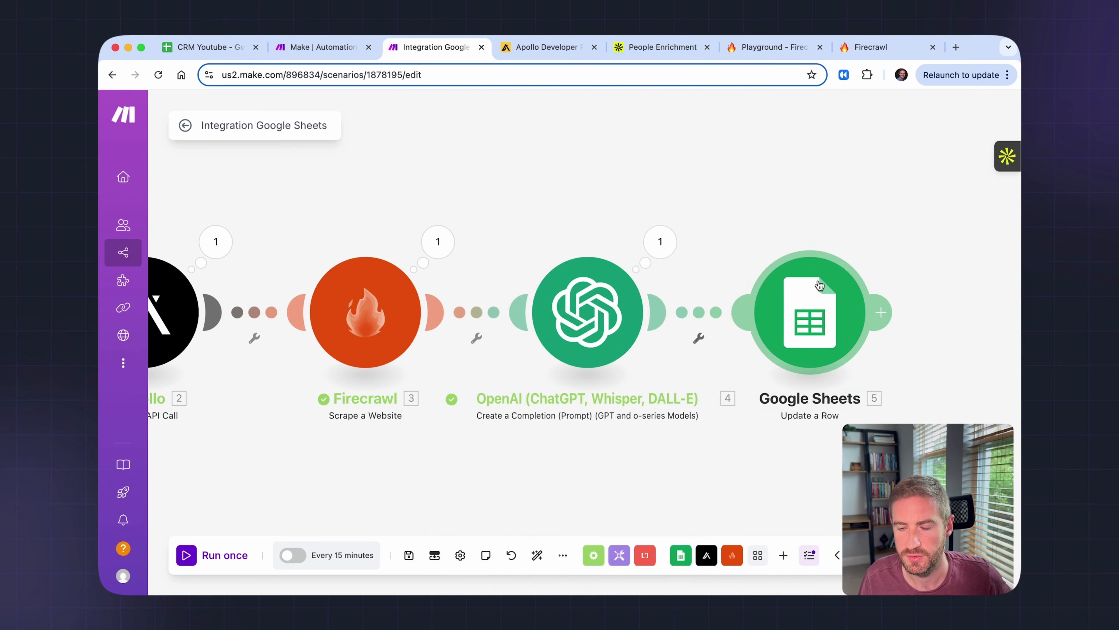
- Test the Update a Row step alone with row 3, score 8 and an explanation, then check F3
right_click(819, 282)
left_click(866, 315)
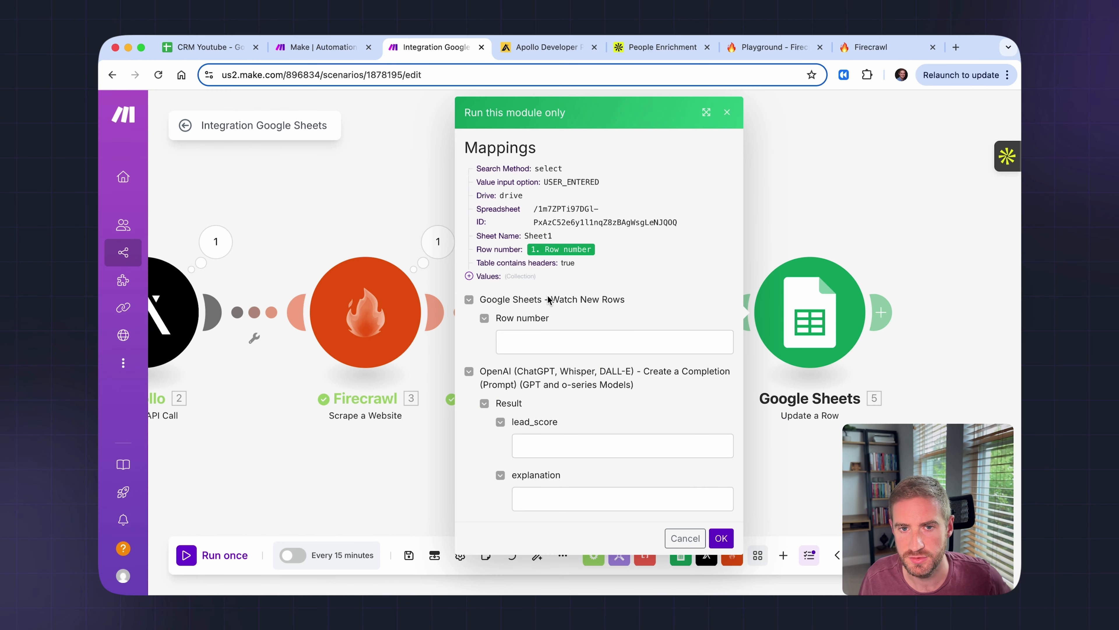
left_click(543, 336)
type("3")
left_click(605, 443)
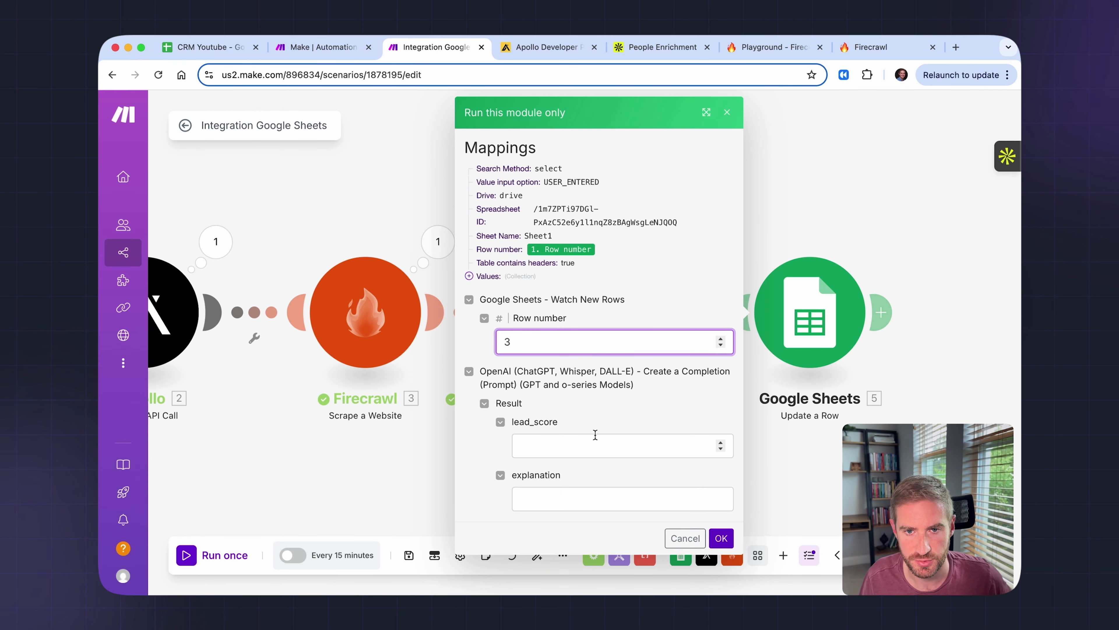
type("8")
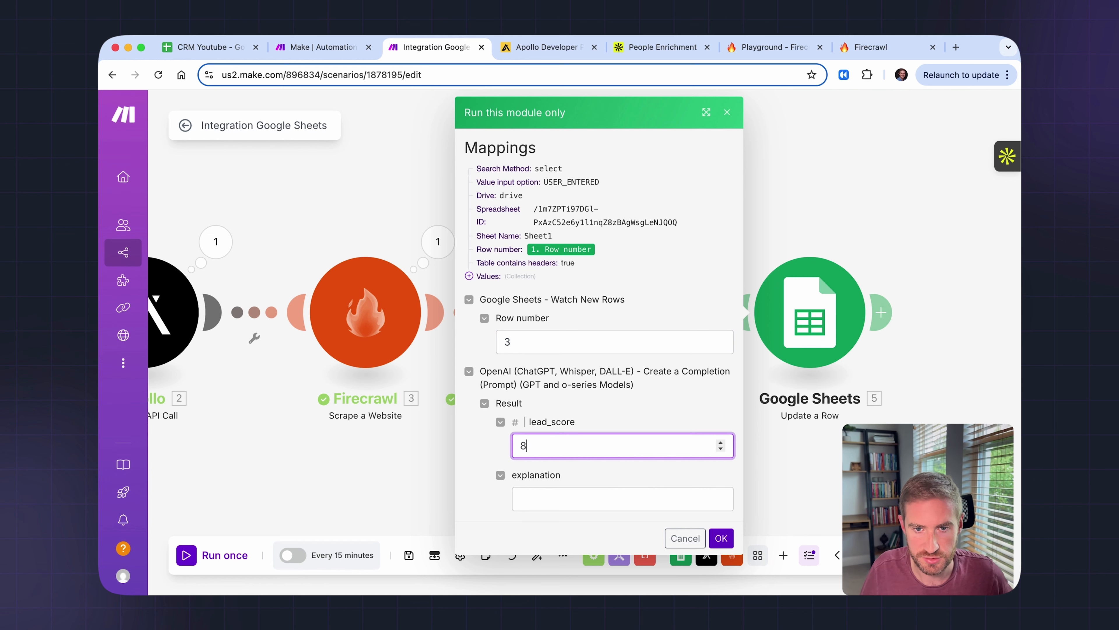
left_click(543, 499)
key("super+v")
left_click(721, 538)
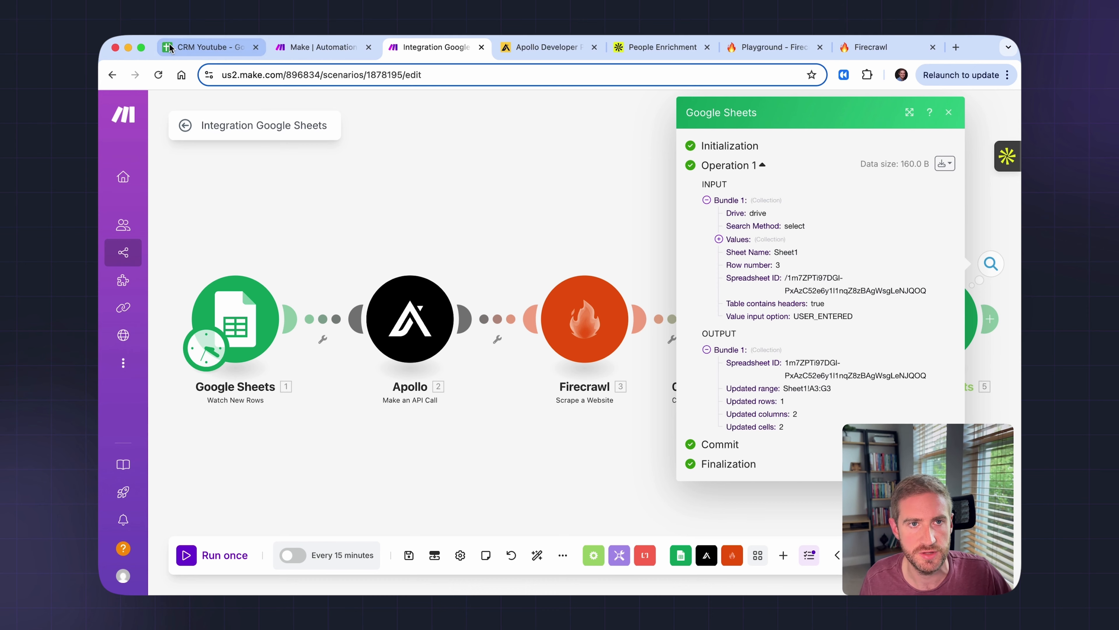
left_click(233, 47)
left_click(713, 236)
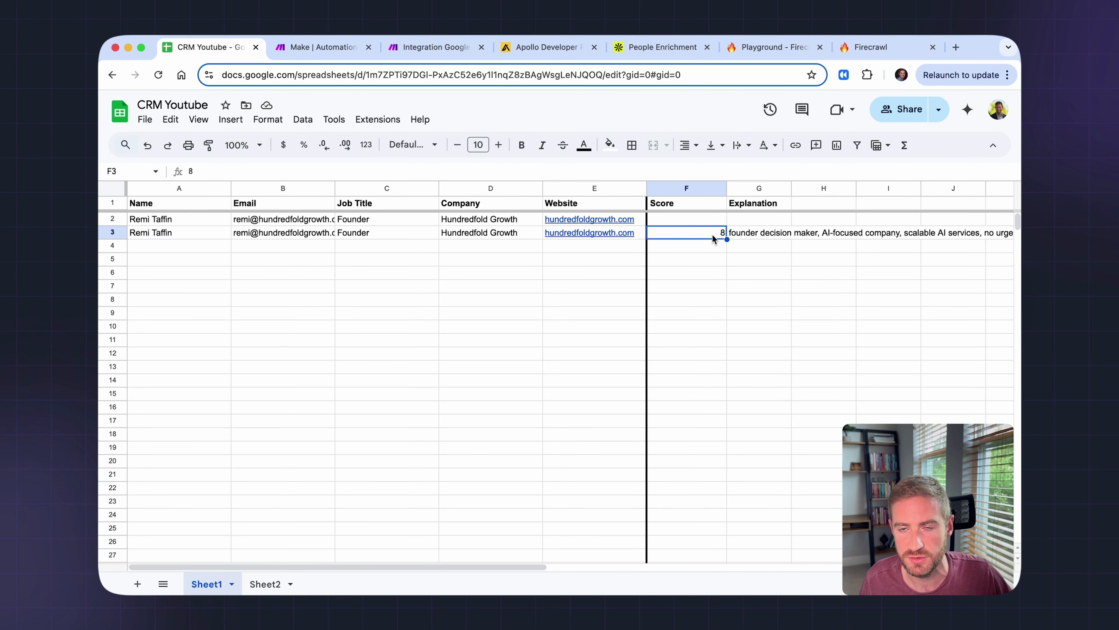
- Check G3's explanation, review the new row-4 PE Load Calcs lead, and return to Make
left_click(758, 237)
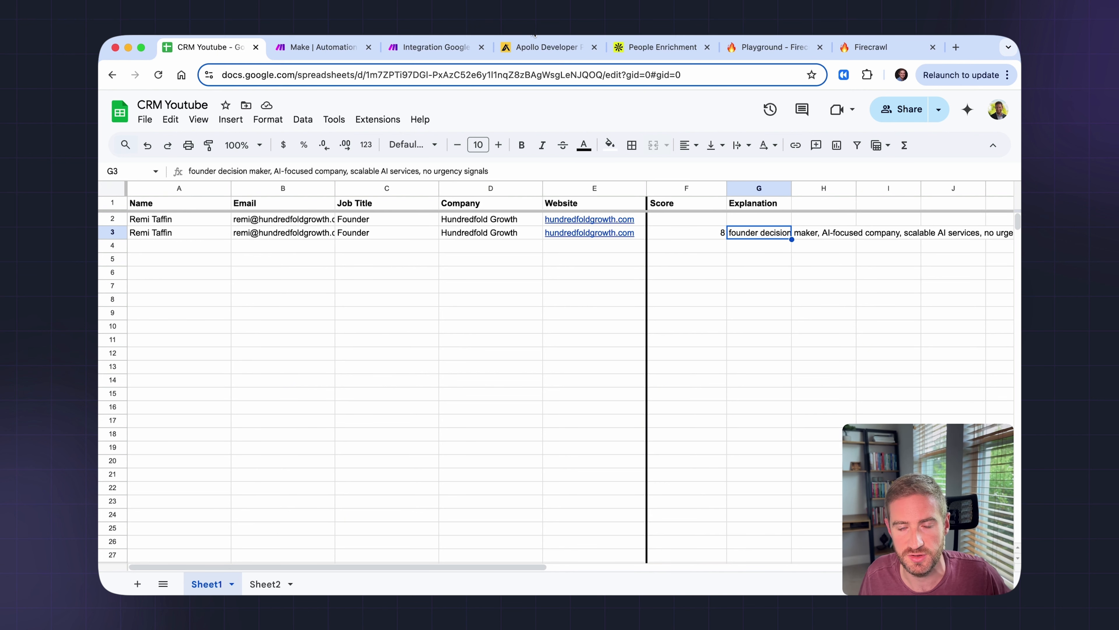
left_click(386, 338)
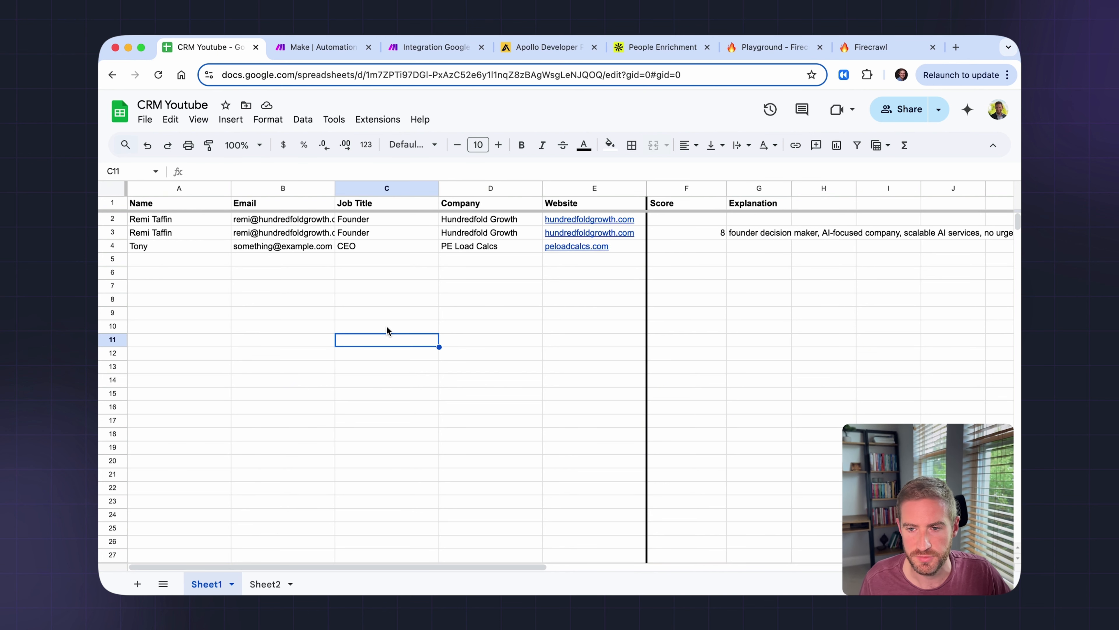
left_click(625, 249)
left_click(542, 269)
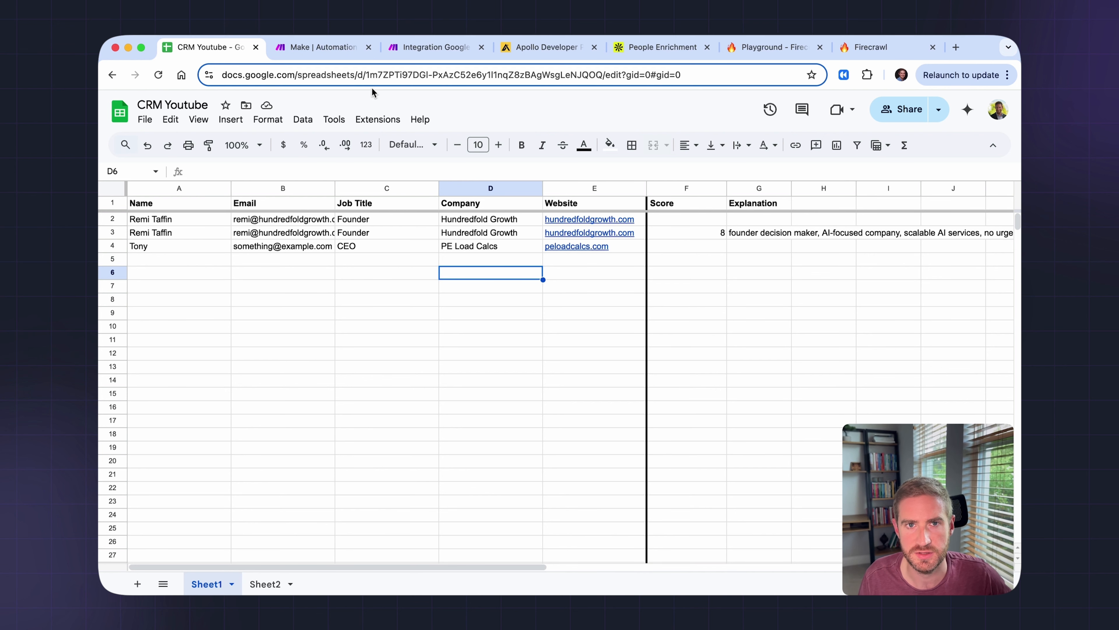
left_click(409, 51)
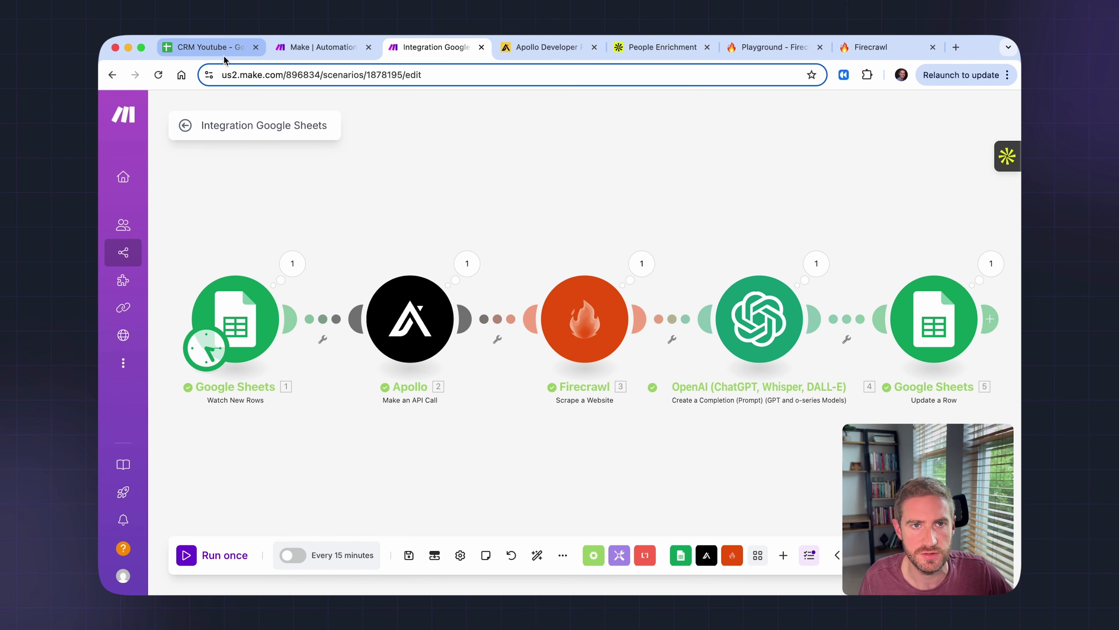
- Review the PE Load Calcs lead's score 7 in F5 and its explanation in G5
left_click(218, 47)
scroll(744, 291, "right", 2)
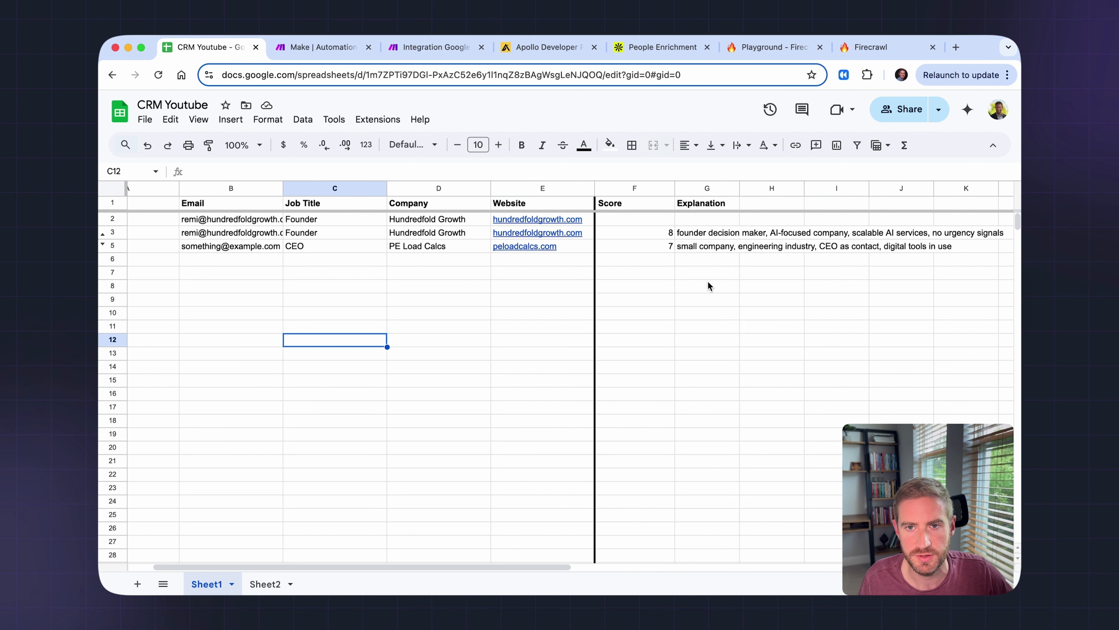
left_click(655, 247)
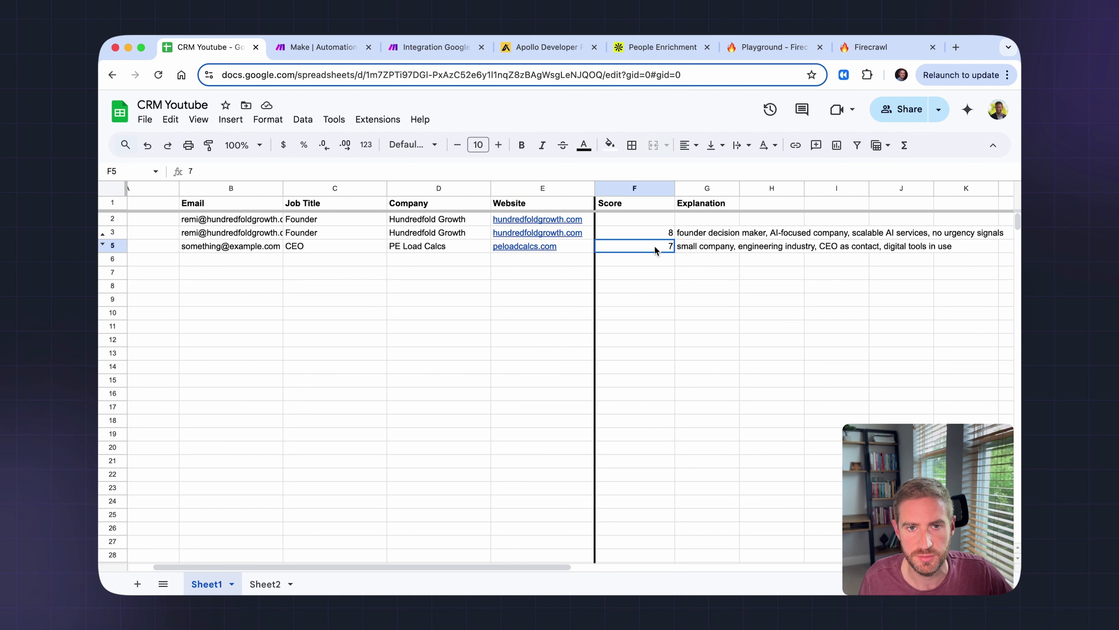
left_click(706, 251)
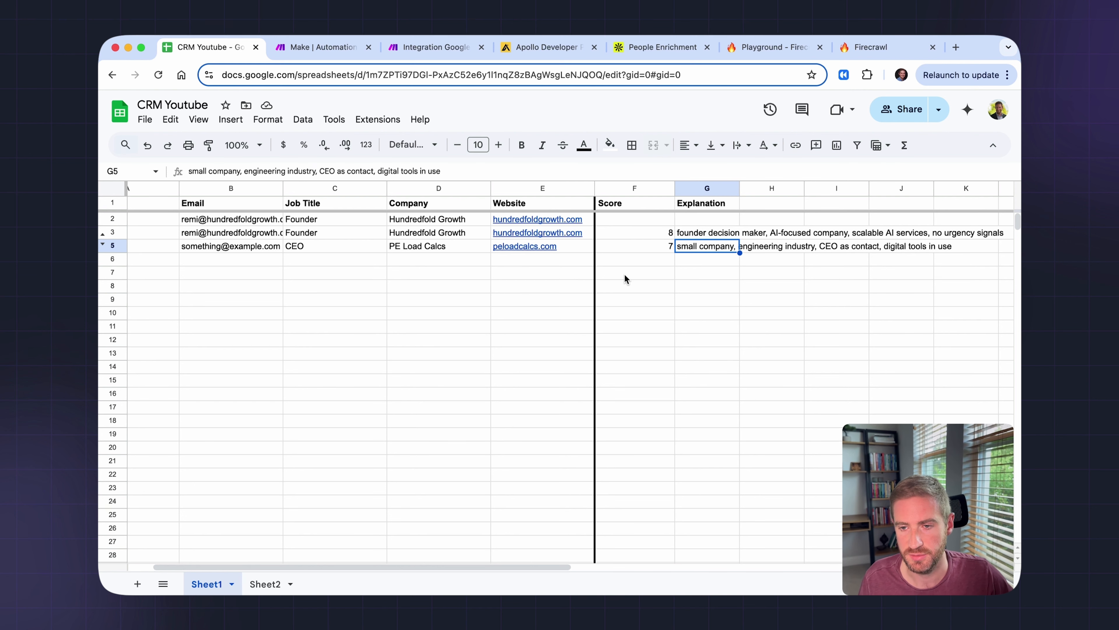
scroll(615, 278, "left", 2)
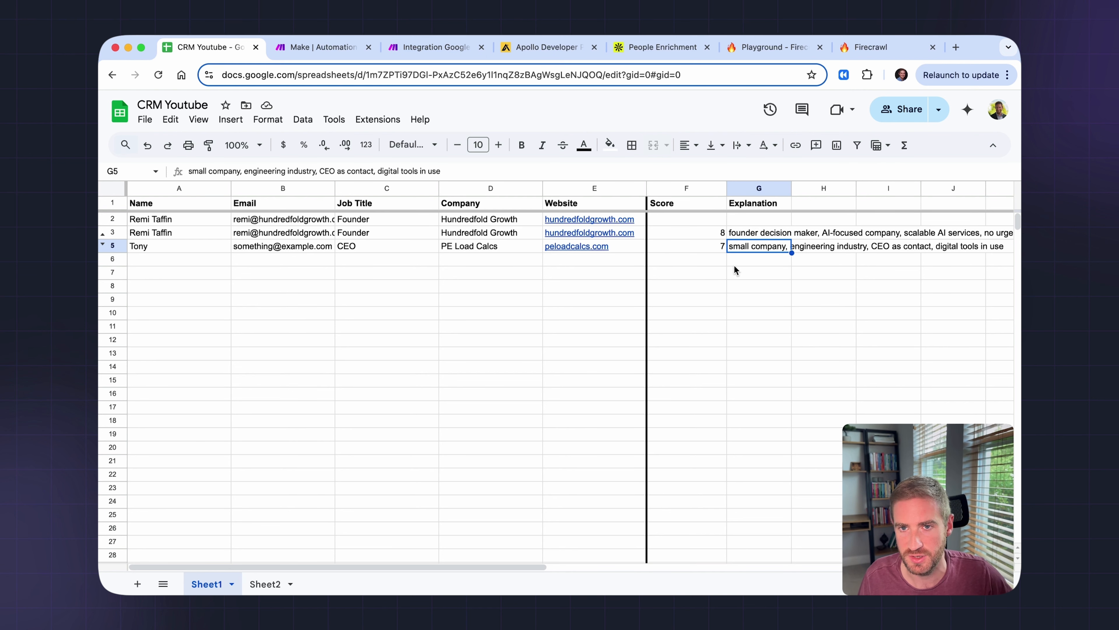
left_click(747, 263)
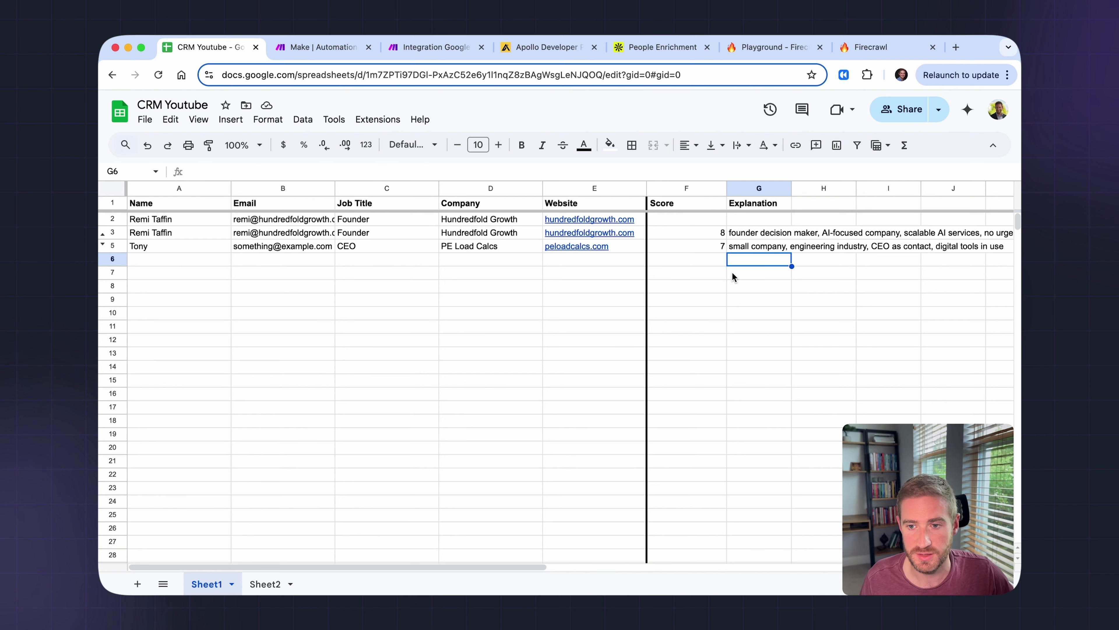